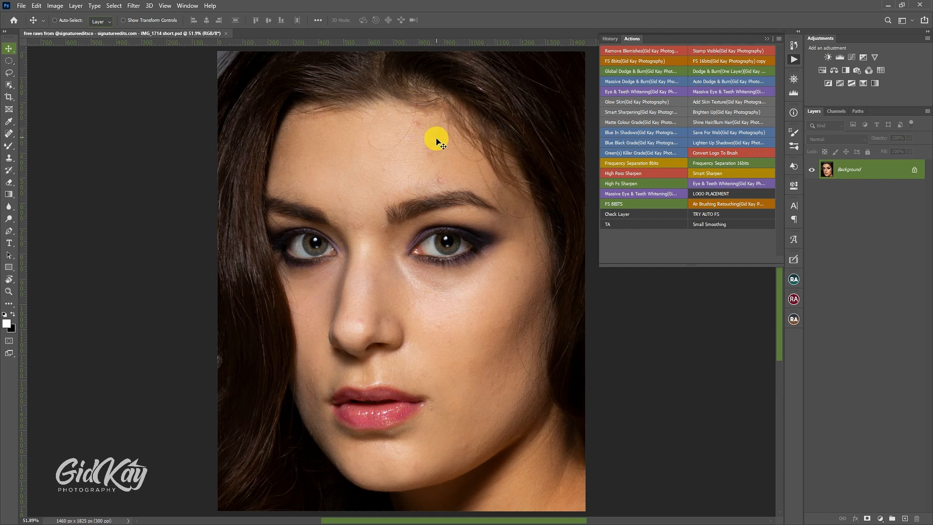
# Step: Set up the Spot Healing Brush at size 20 and duplicate the Background layer
pyautogui.scroll(1, 438, 150)
pyautogui.scroll(5, 439, 154)
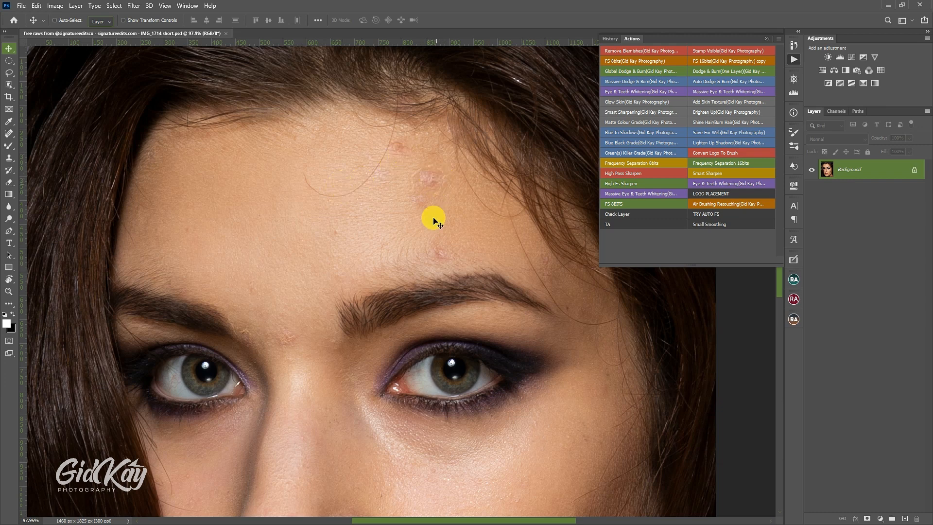
pyautogui.scroll(-1, 306, 306)
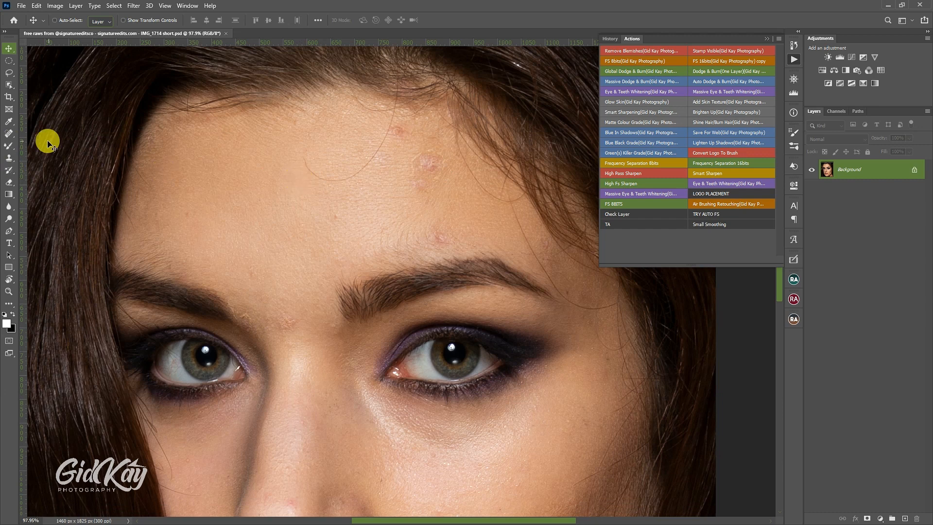
pyautogui.click(10, 133)
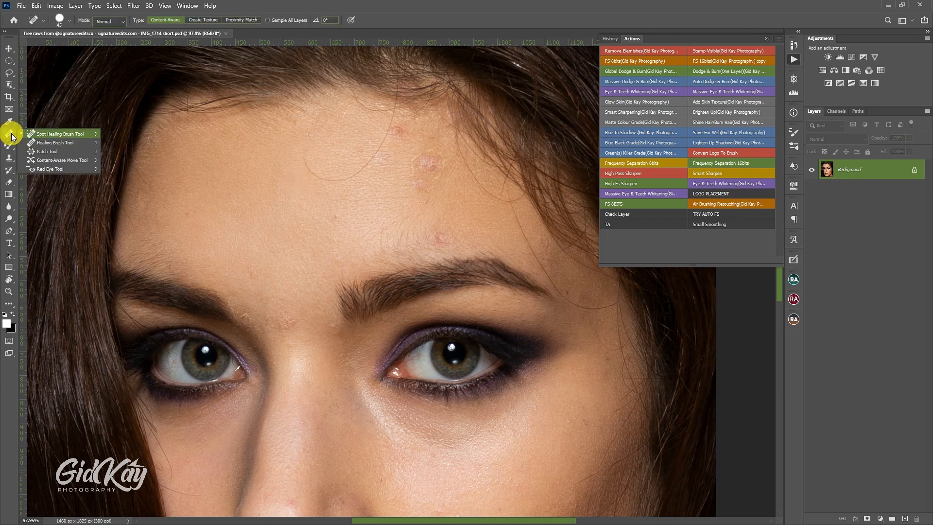
pyautogui.click(62, 134)
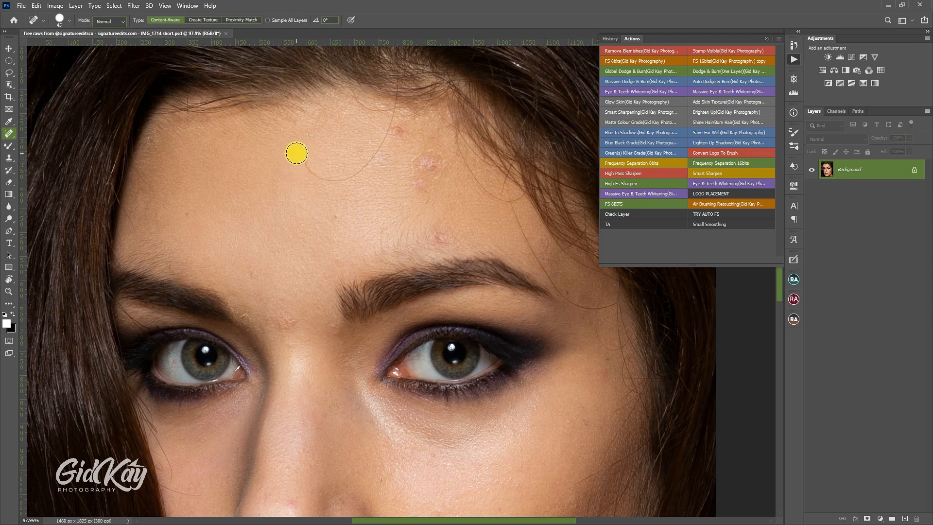
pyautogui.press('[')
pyautogui.press('[')
pyautogui.press('[')
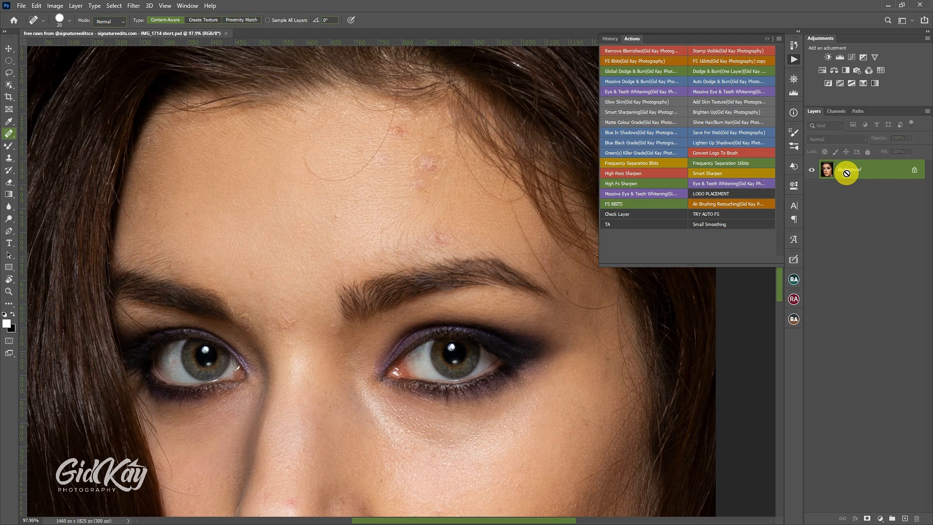
pyautogui.hotkey('ctrl', 'j')
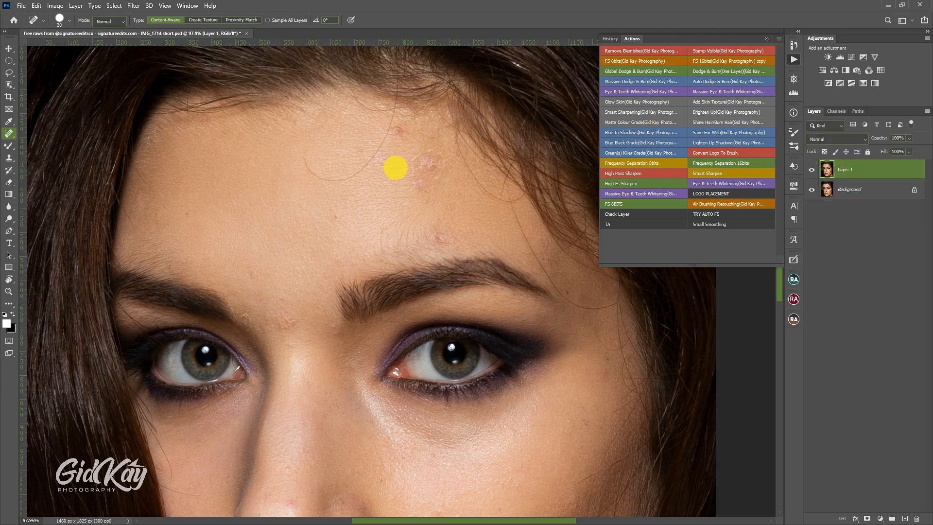
# Step: Heal the curved stray hair and blemishes on the forehead and between the eyebrows, starting with a healing brush size of 15
pyautogui.scroll(1, 333, 158)
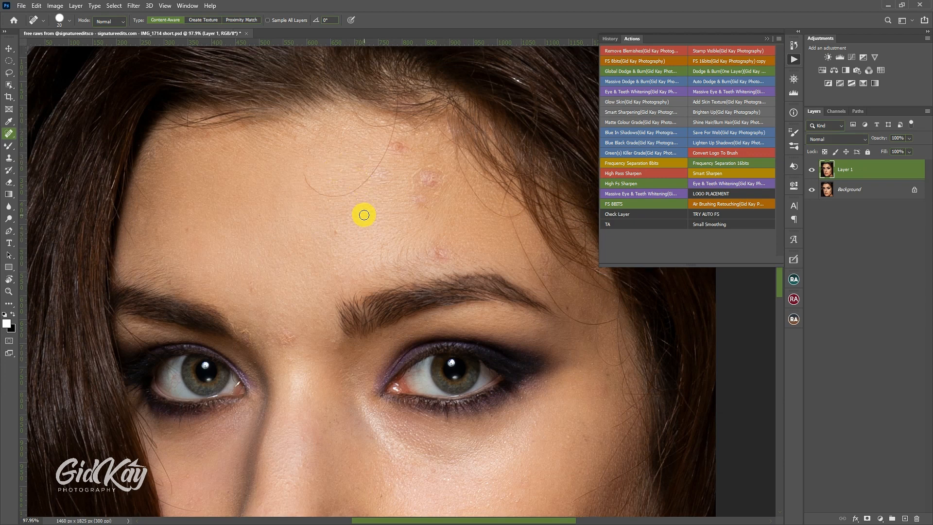
pyautogui.press('[')
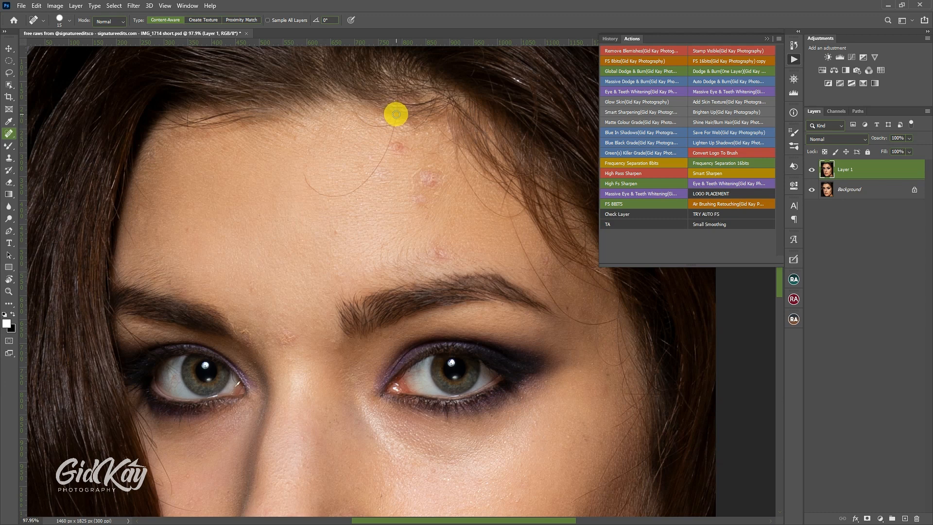
pyautogui.moveTo(395, 116); pyautogui.dragTo(307, 177)
pyautogui.moveTo(428, 181); pyautogui.dragTo(418, 201)
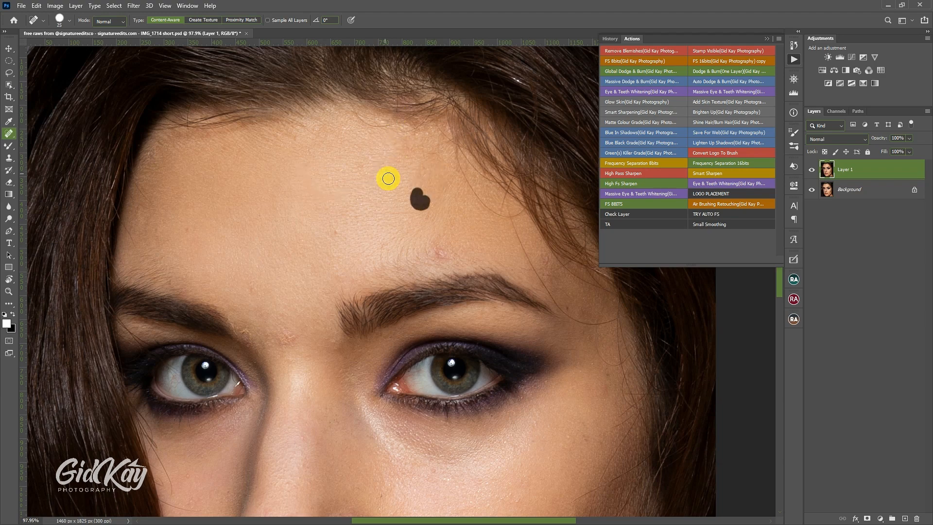
pyautogui.click(388, 178)
pyautogui.click(239, 333)
pyautogui.click(188, 117)
pyautogui.click(352, 107)
pyautogui.moveTo(457, 147); pyautogui.dragTo(476, 193)
# Step: Heal the stray hairs and blemishes on the temple and upper cheek on the lit side of the face
pyautogui.scroll(-1, 516, 149)
pyautogui.hscroll(-12, 254, 181)
pyautogui.moveTo(621, 294)
pyautogui.mouseDown()
pyautogui.moveTo(516, 199)
pyautogui.moveTo(472, 297)
pyautogui.moveTo(449, 311)
pyautogui.mouseUp()
pyautogui.hscroll(18, 254, 181)
pyautogui.scroll(-6, 475, 233)
pyautogui.scroll(-3, 500, 280)
pyautogui.moveTo(467, 265)
pyautogui.mouseDown()
pyautogui.moveTo(489, 246)
pyautogui.moveTo(494, 324)
pyautogui.mouseUp()
# Step: Heal the blemishes and lines on the lower cheek and neck
pyautogui.scroll(-2, 489, 245)
pyautogui.scroll(-3, 479, 291)
pyautogui.scroll(-4, 454, 305)
pyautogui.moveTo(436, 248); pyautogui.dragTo(381, 340)
pyautogui.moveTo(575, 319); pyautogui.dragTo(596, 381)
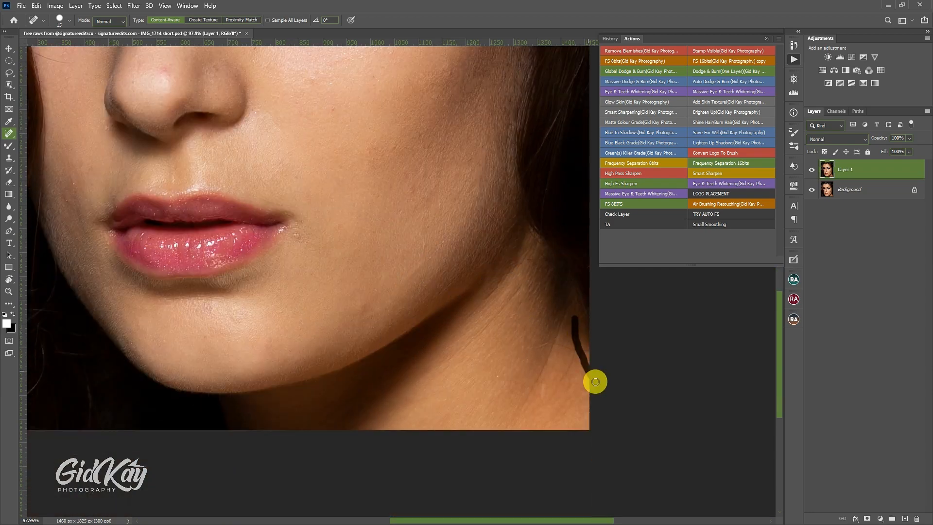
pyautogui.moveTo(553, 345); pyautogui.dragTo(530, 406)
# Step: Heal the skin below the shadow-side eye along the hair edge and remove stray hairs at the forehead hairline
pyautogui.scroll(-2, 550, 314)
pyautogui.hscroll(-6, 131, 162)
pyautogui.scroll(8, 185, 183)
pyautogui.scroll(5, 186, 183)
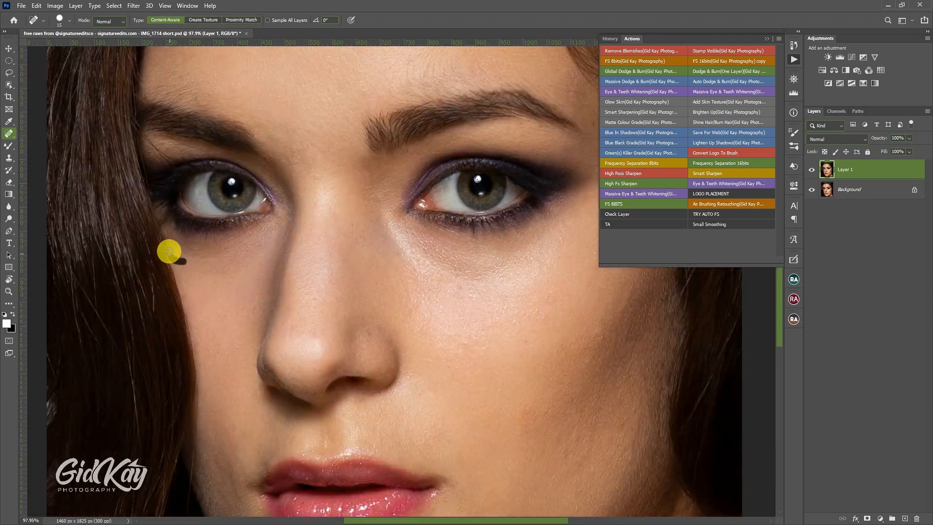
pyautogui.hscroll(3, 362, 150)
pyautogui.scroll(6, 570, 322)
pyautogui.hscroll(-5, 194, 139)
pyautogui.scroll(1, 195, 138)
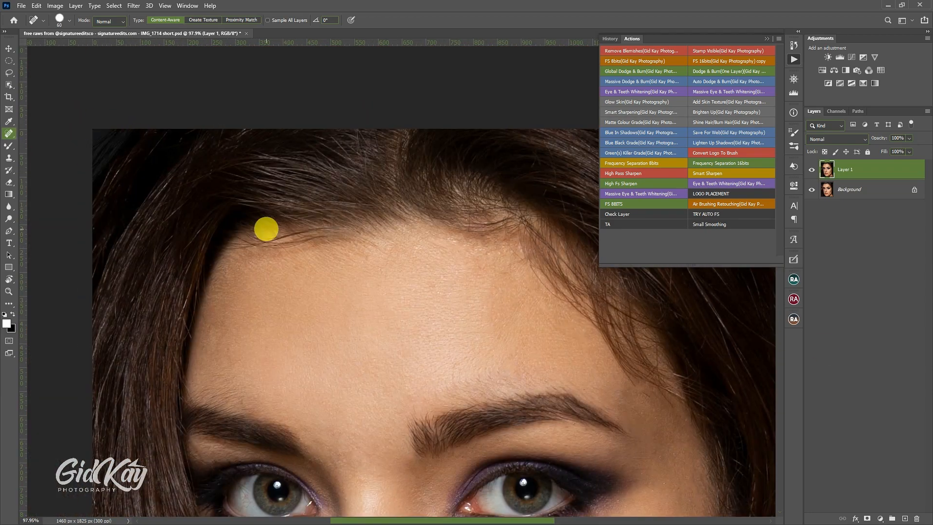
pyautogui.scroll(-10, 260, 221)
pyautogui.moveTo(242, 209)
pyautogui.mouseDown()
pyautogui.moveTo(238, 252)
pyautogui.moveTo(244, 242)
pyautogui.mouseUp()
# Step: Retouch the skin under the lit-side eye with the Patch Tool
pyautogui.hotkey('shift', 'j')
pyautogui.hotkey('shift', 'j')
pyautogui.hotkey('shift', 'j')
pyautogui.hotkey('shift', 'j')
pyautogui.hotkey('shift', 'j')
pyautogui.scroll(15, 585, 350)
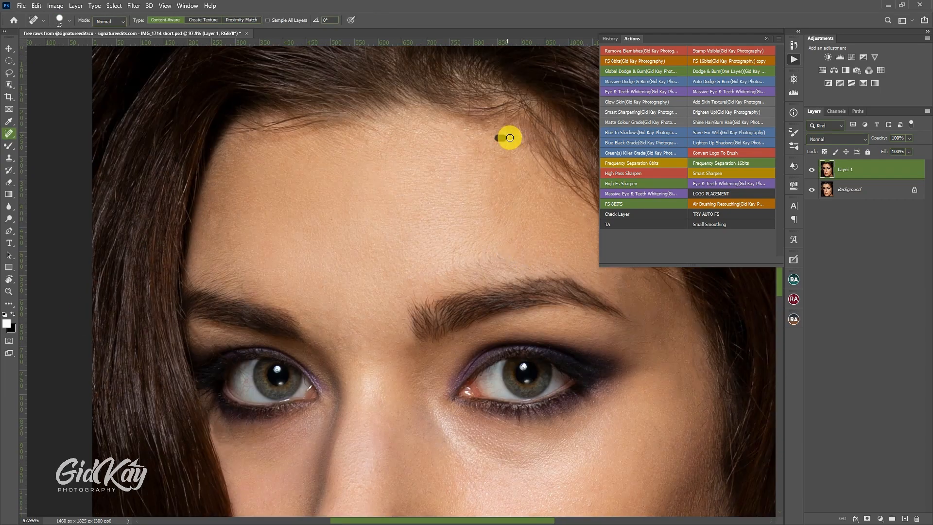
pyautogui.moveTo(510, 138); pyautogui.dragTo(517, 138)
pyautogui.scroll(4, 486, 311)
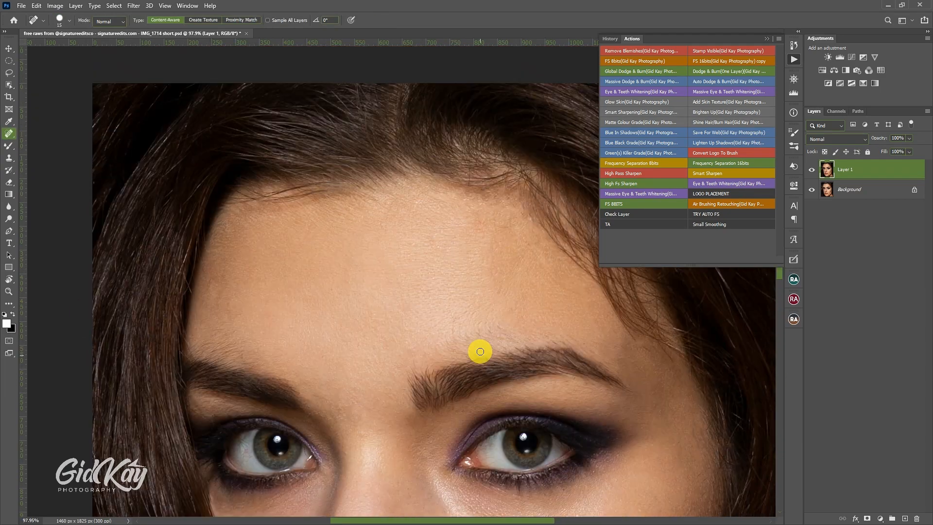
# Step: Clean up remaining stray hairs near the top of the head with the Spot Healing Brush at size 30
pyautogui.scroll(-6, 482, 340)
pyautogui.hotkey('ctrl', '0')
pyautogui.scroll(-3, 485, 311)
pyautogui.press(']')
pyautogui.press(']')
pyautogui.press(']')
pyautogui.scroll(6, 486, 291)
pyautogui.scroll(-6, 272, 340)
pyautogui.scroll(-1, 301, 411)
pyautogui.scroll(6, 488, 152)
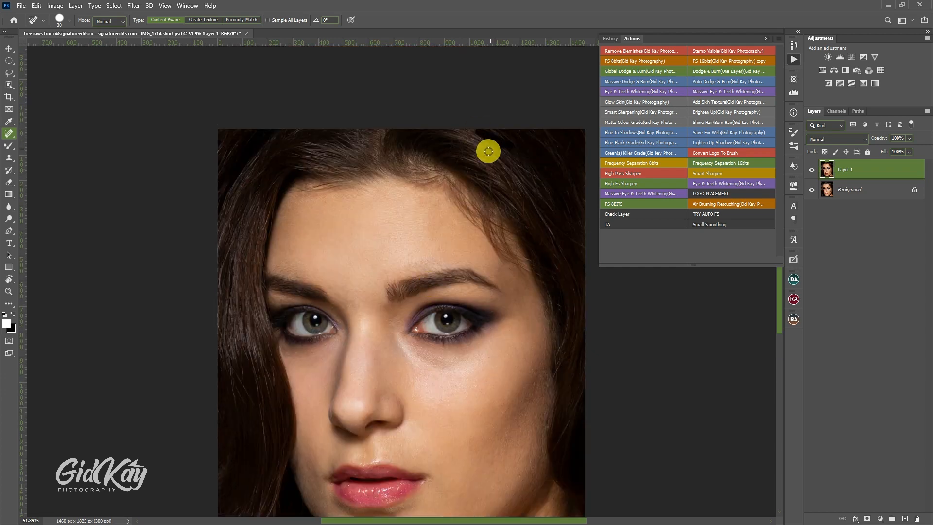
pyautogui.scroll(-10, 486, 156)
pyautogui.scroll(8, 290, 244)
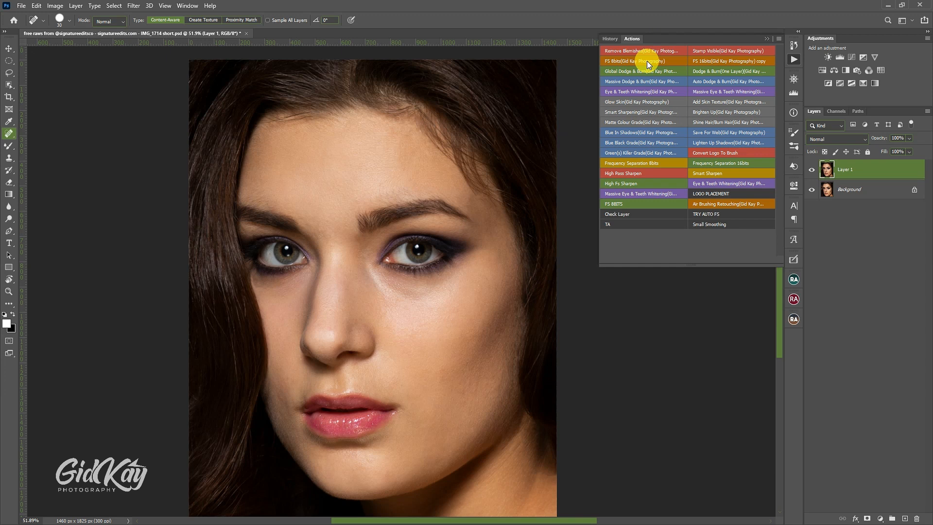
# Step: Run the FS 8bits frequency separation action with a Gaussian Blur radius of 5.0 pixels, and collapse the actions list
pyautogui.click(10, 48)
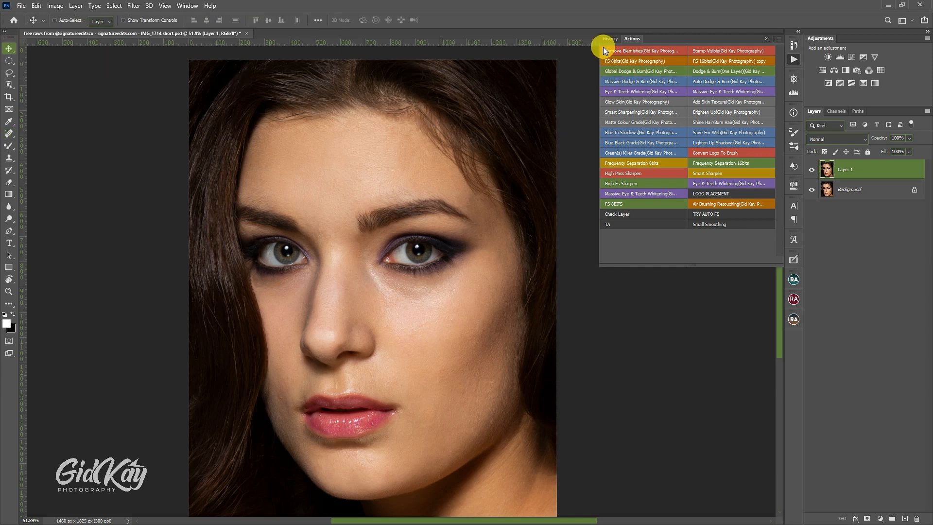
pyautogui.click(651, 61)
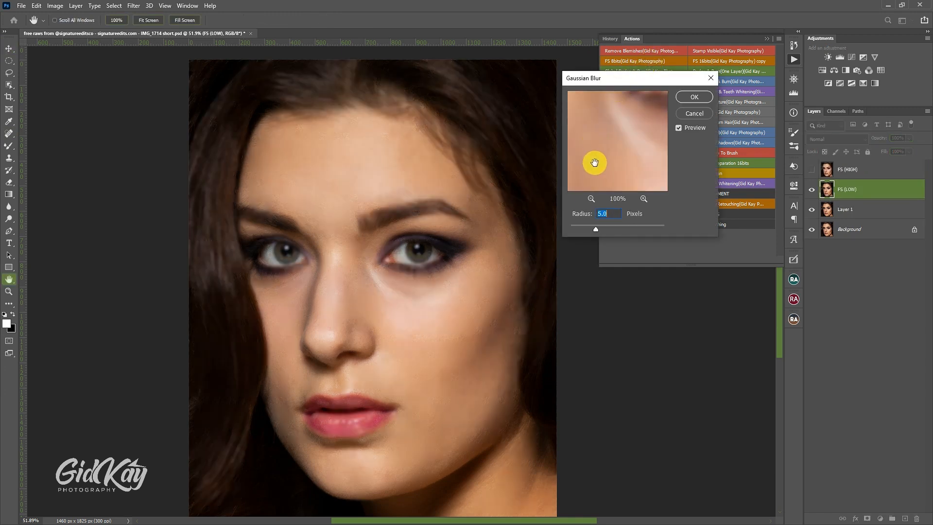
pyautogui.click(590, 198)
pyautogui.click(590, 198)
pyautogui.click(591, 199)
pyautogui.click(590, 198)
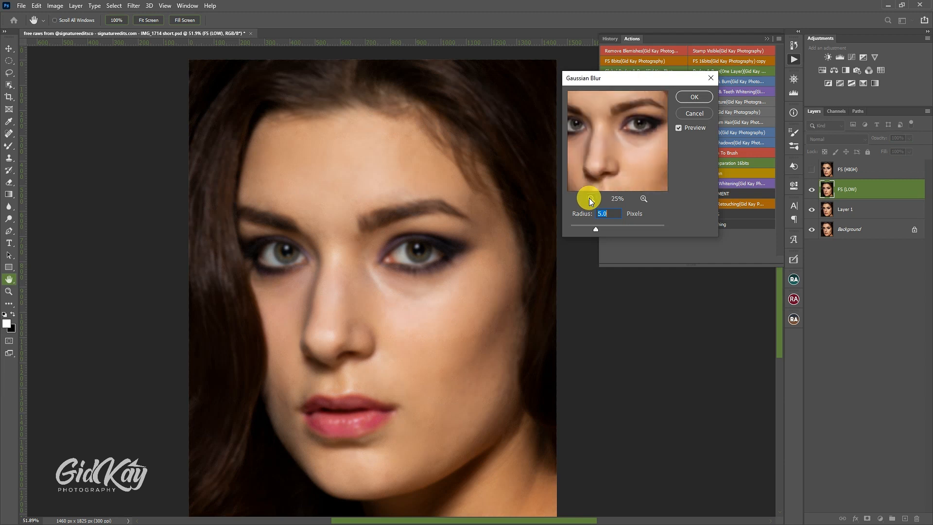
pyautogui.moveTo(602, 167)
pyautogui.mouseDown()
pyautogui.moveTo(617, 152)
pyautogui.moveTo(616, 167)
pyautogui.mouseUp()
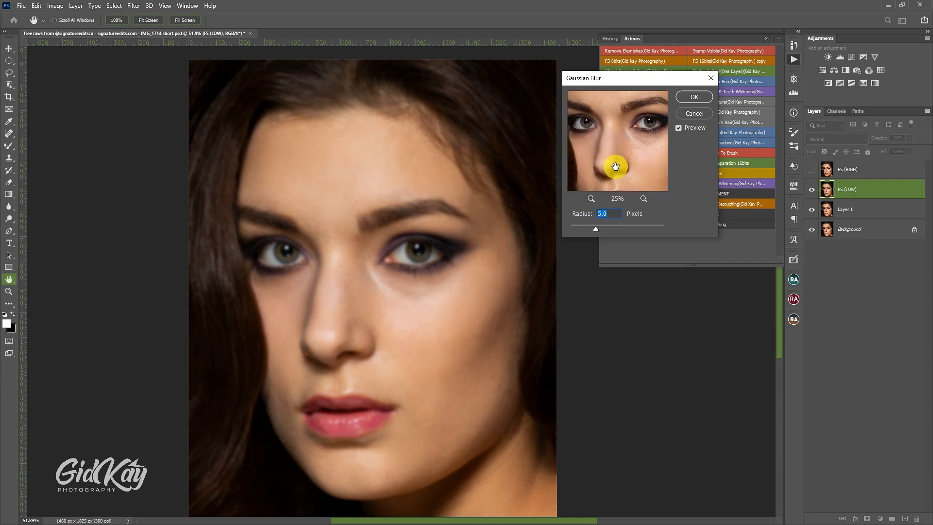
pyautogui.moveTo(621, 125); pyautogui.dragTo(618, 173)
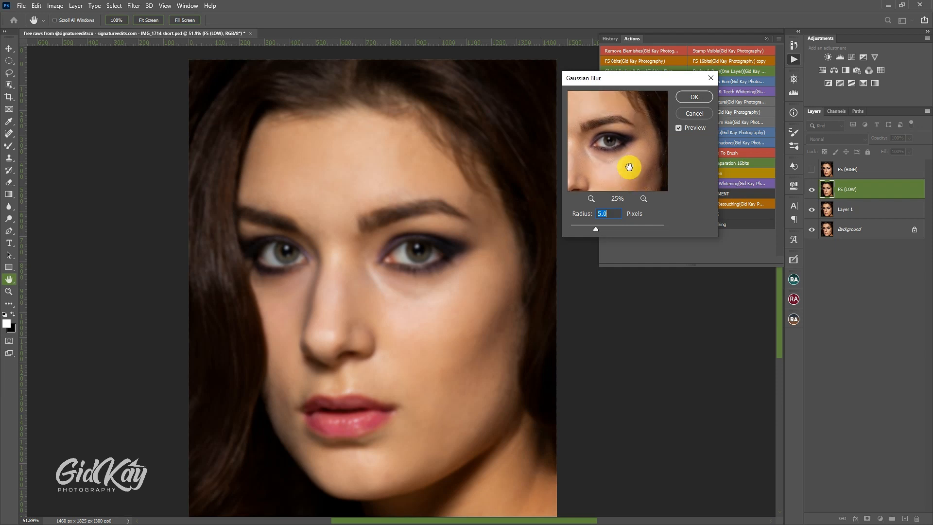
pyautogui.click(696, 96)
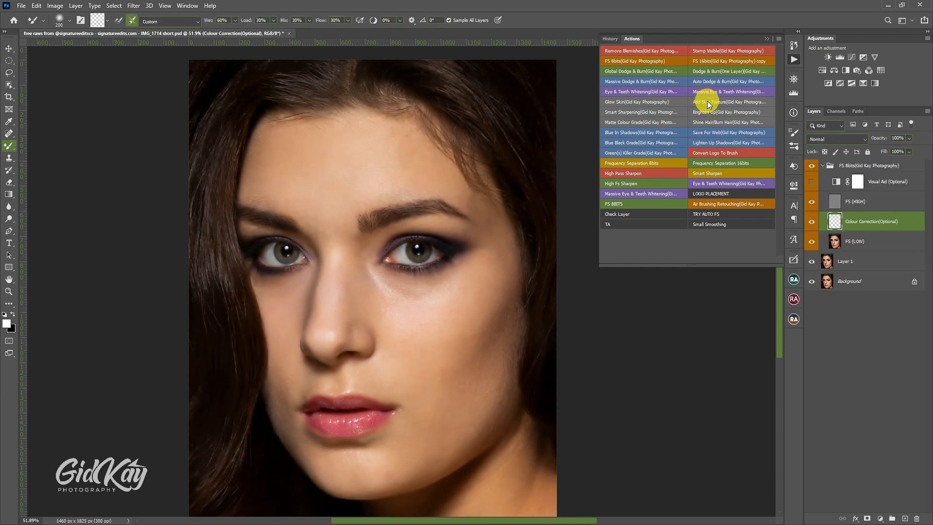
pyautogui.click(769, 39)
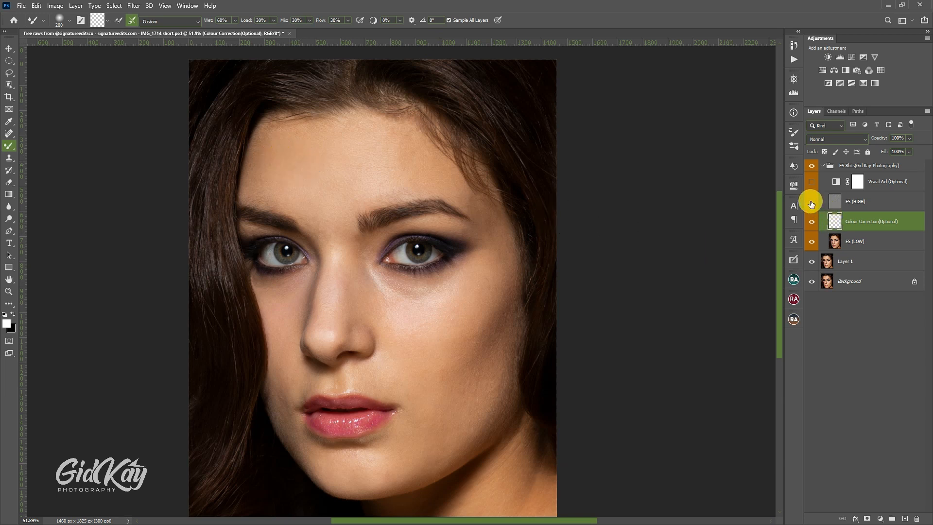
# Step: Hide the FS (HIGH) layer and set the Mixer Brush's Wet value to 30%
pyautogui.click(811, 201)
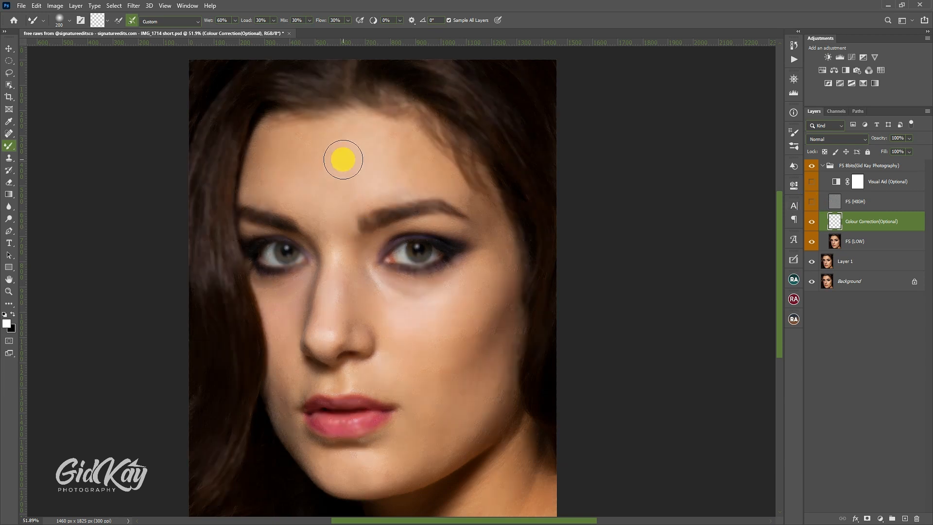
pyautogui.rightClick(343, 160)
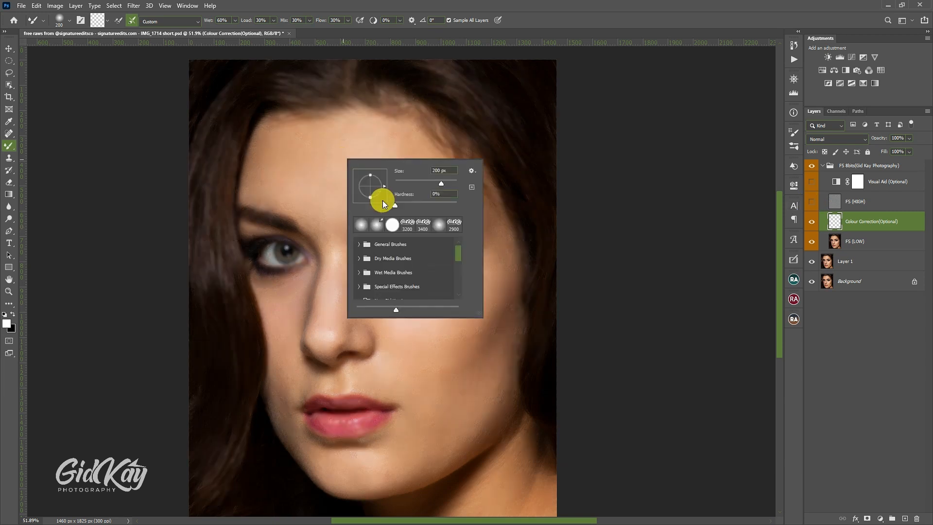
pyautogui.click(358, 245)
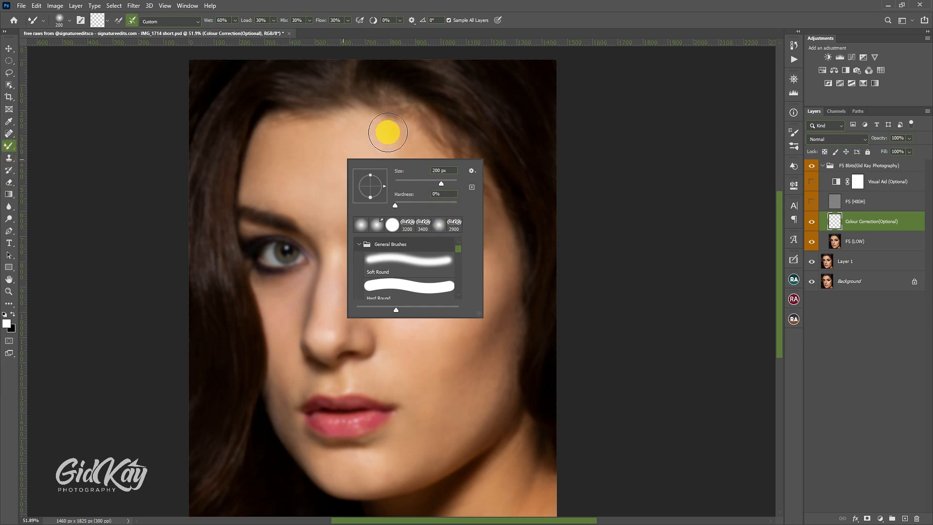
pyautogui.click(487, 1)
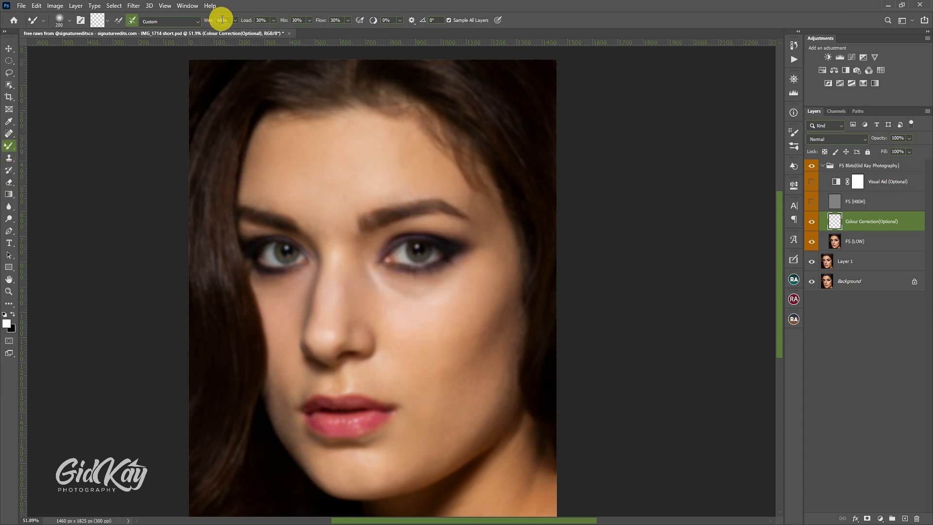
pyautogui.click(225, 21)
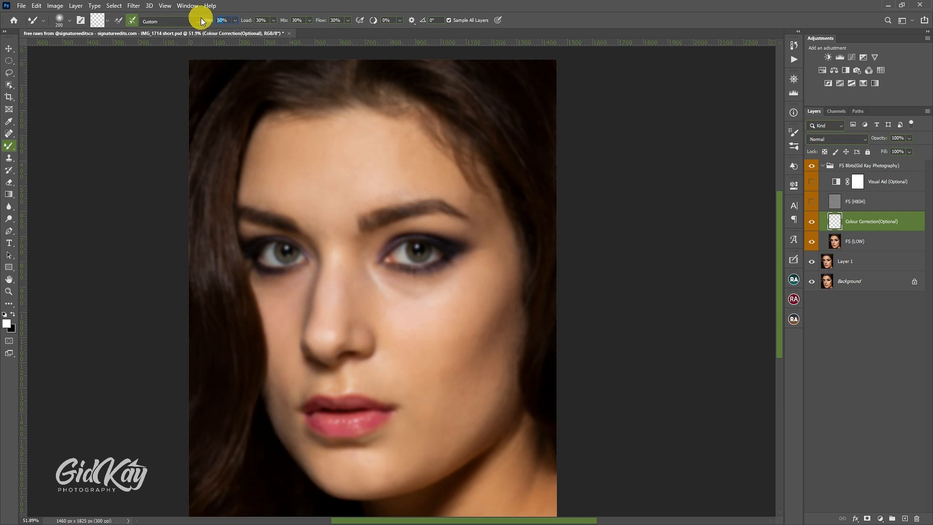
pyautogui.write('3')
pyautogui.click(238, 30)
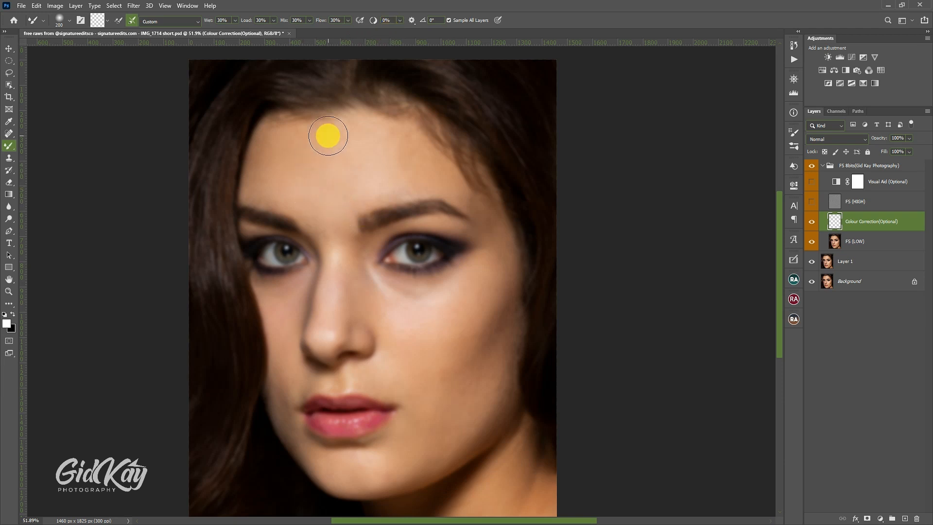
# Step: Set the Mixer Brush size to 150 and clean its paint load for blending skin on the Colour Correction layer
pyautogui.scroll(3, 317, 194)
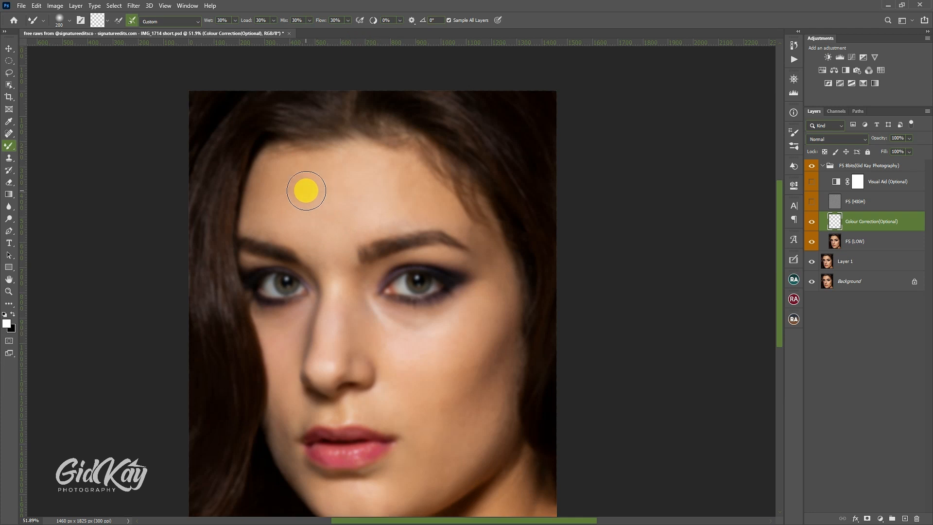
pyautogui.scroll(-1, 299, 187)
pyautogui.scroll(-1, 277, 168)
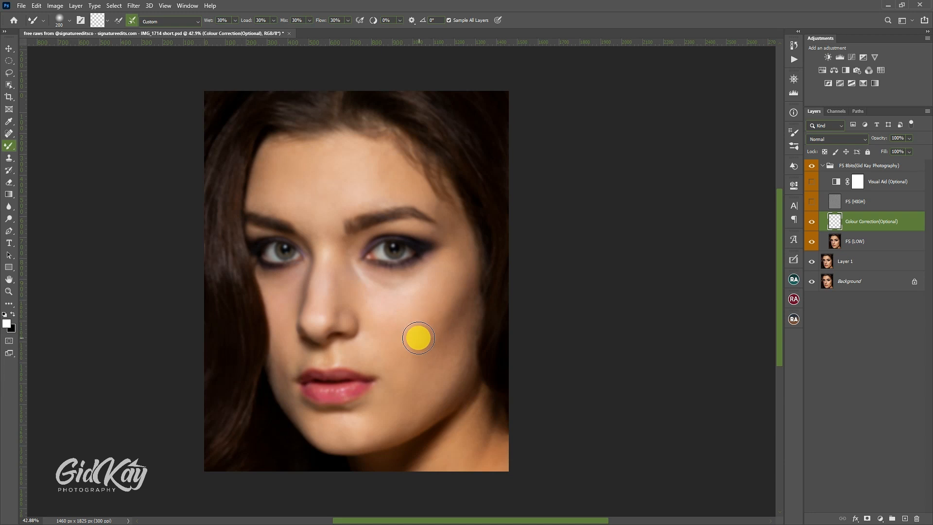
pyautogui.press('[')
pyautogui.press('[')
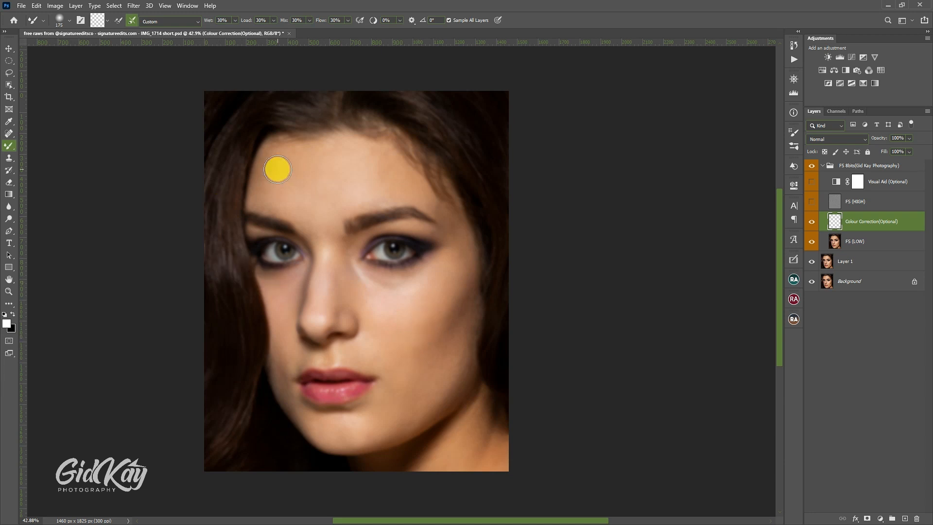
pyautogui.press('[')
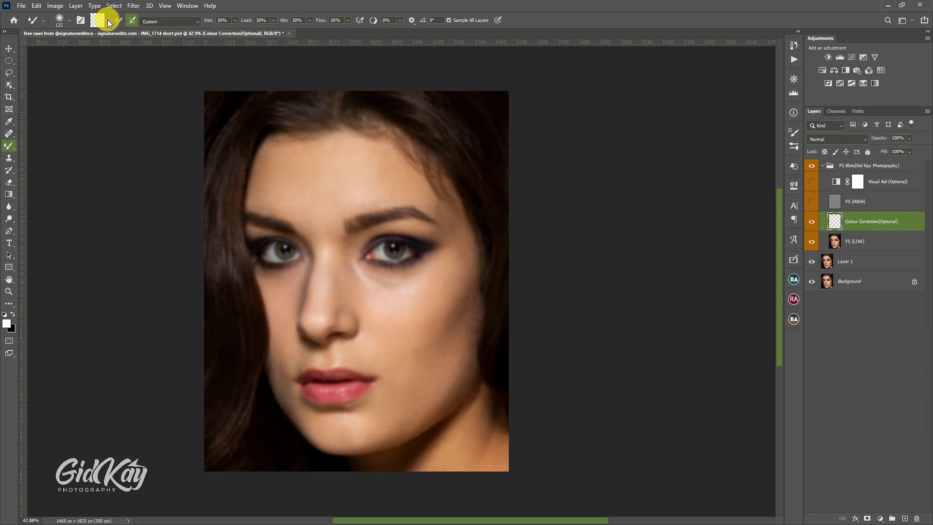
pyautogui.click(107, 21)
pyautogui.click(116, 41)
pyautogui.press(']')
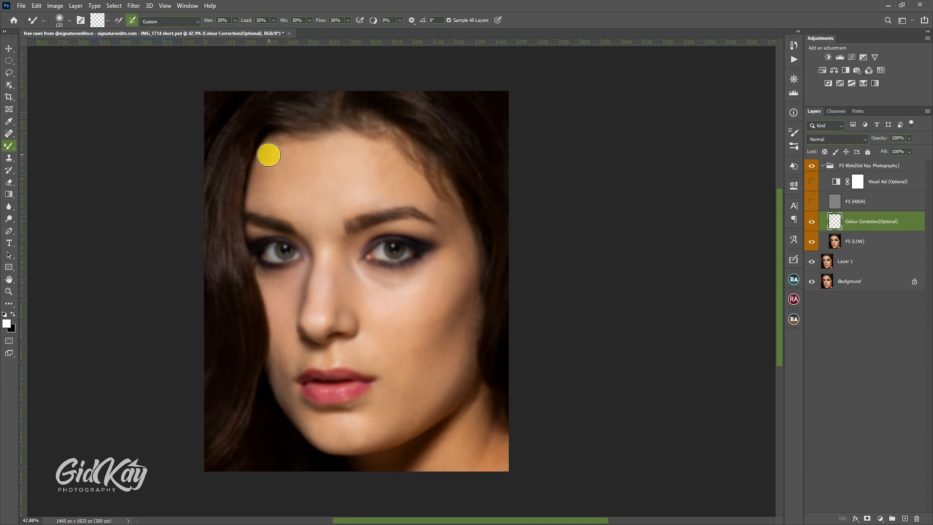
pyautogui.scroll(-1, 272, 146)
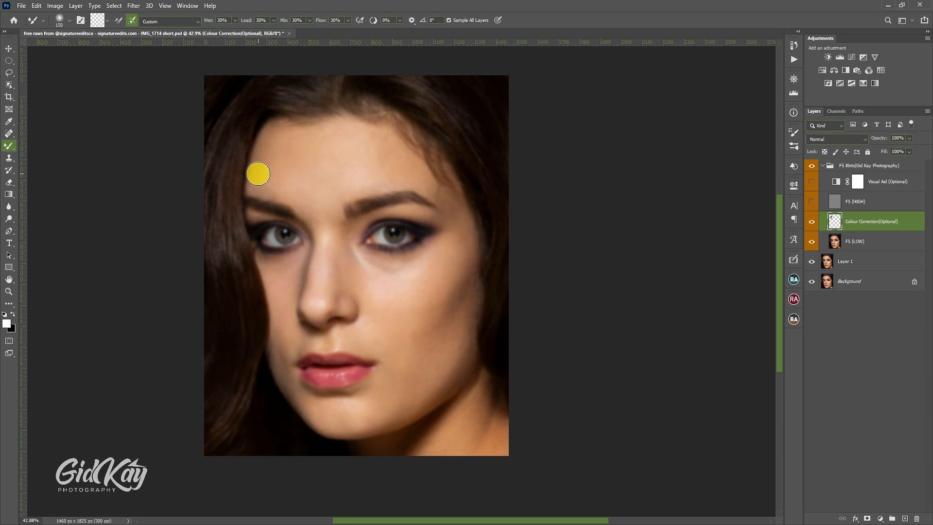
# Step: Blend the forehead skin tones from the left temple across the centre with the Mixer Brush at sizes between 150 and 200
pyautogui.moveTo(254, 181)
pyautogui.mouseDown()
pyautogui.moveTo(247, 188)
pyautogui.moveTo(273, 194)
pyautogui.mouseUp()
pyautogui.press(']')
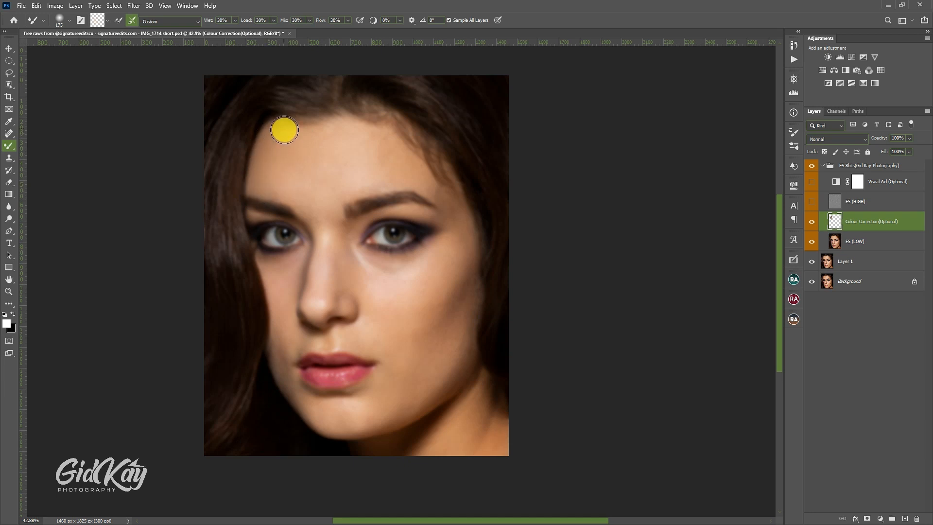
pyautogui.press(']')
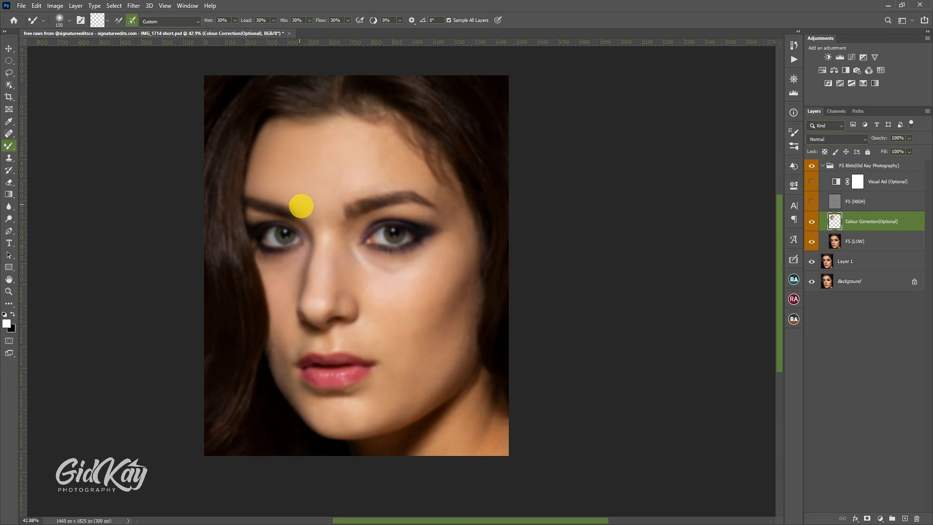
pyautogui.press('[')
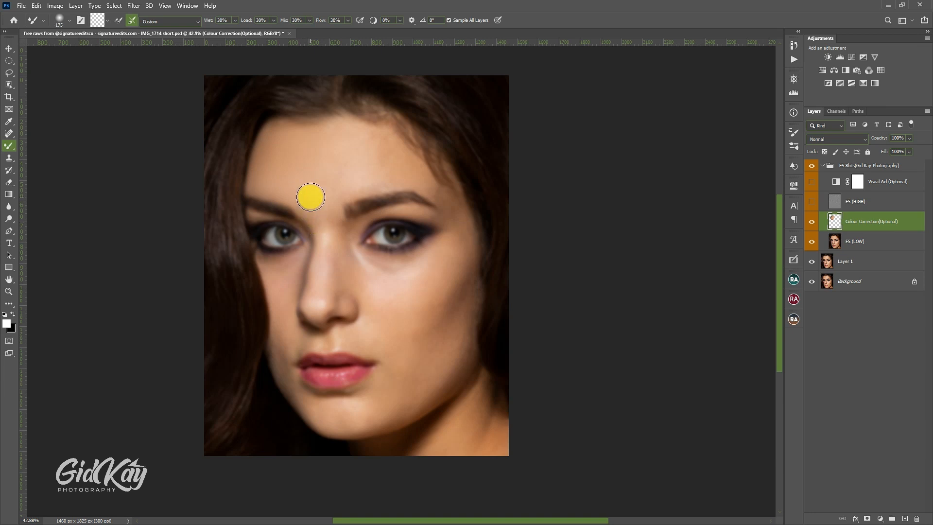
pyautogui.press(']')
pyautogui.press(']')
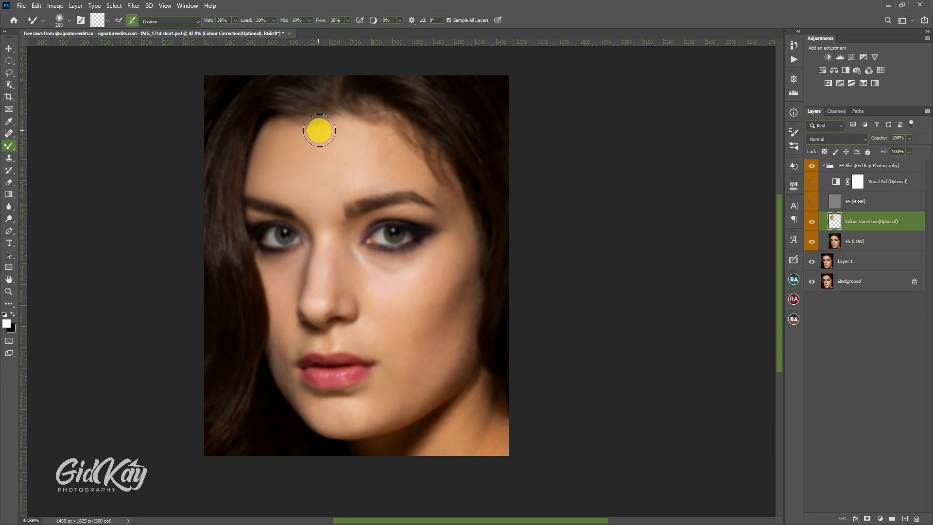
pyautogui.press(']')
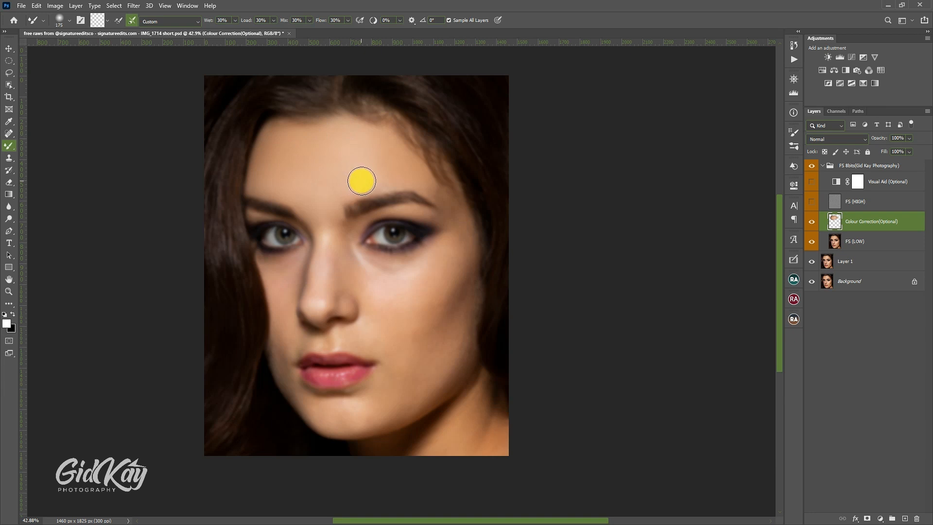
# Step: Blend the skin above the right-hand eyebrow and out to its outer end, reducing the Mixer Brush from 175 to 90
pyautogui.press('[')
pyautogui.scroll(-1, 411, 175)
pyautogui.press(']')
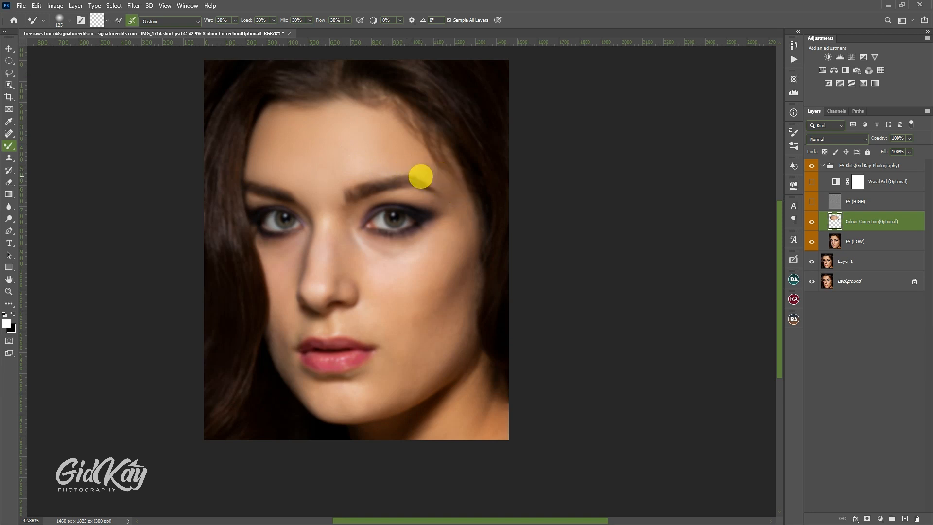
pyautogui.press('[')
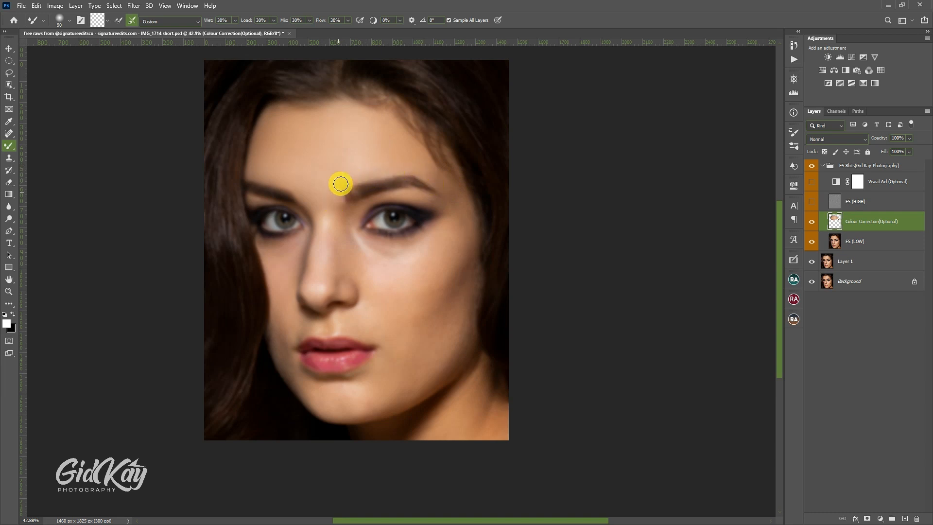
# Step: Isolate the Colour Correction layer to inspect the painted areas, and bring the other layers back into view
pyautogui.keyDown('alt'); pyautogui.click(812, 226); pyautogui.keyUp('alt')
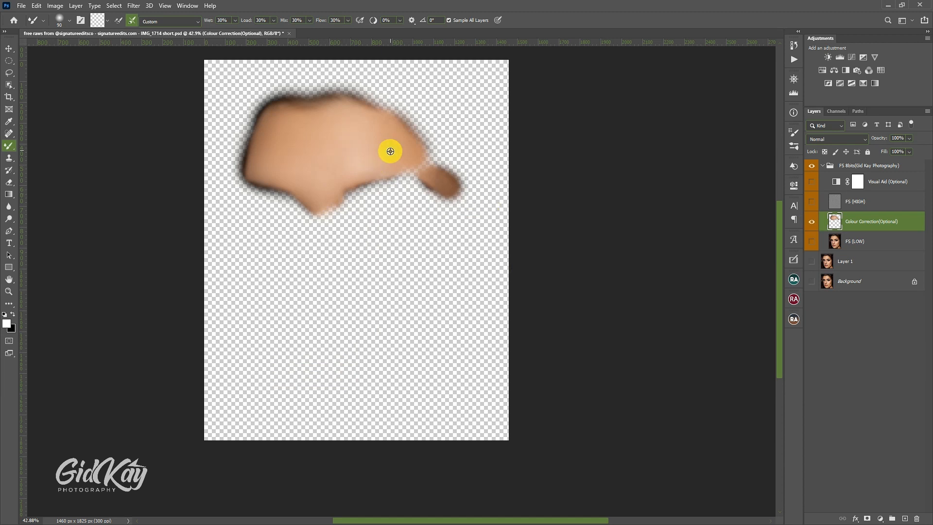
pyautogui.keyDown('alt'); pyautogui.click(813, 226); pyautogui.keyUp('alt')
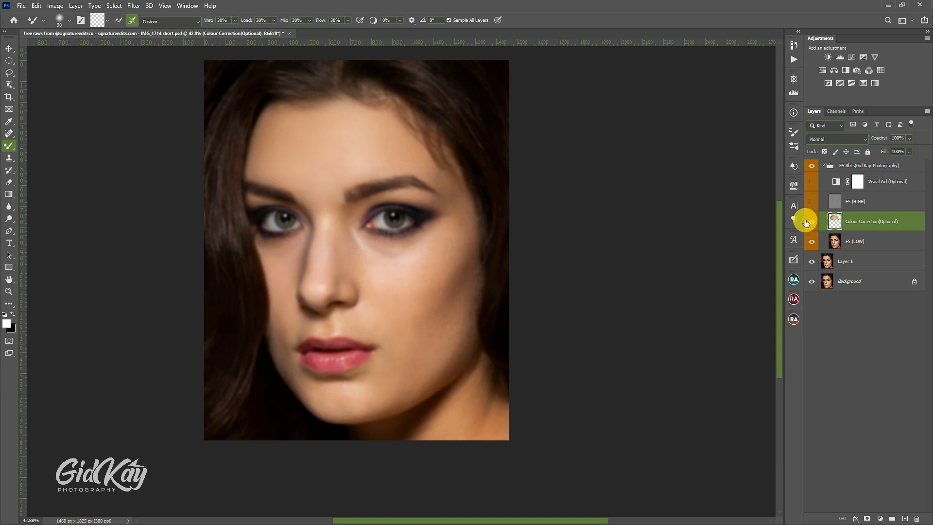
pyautogui.scroll(-2, 327, 138)
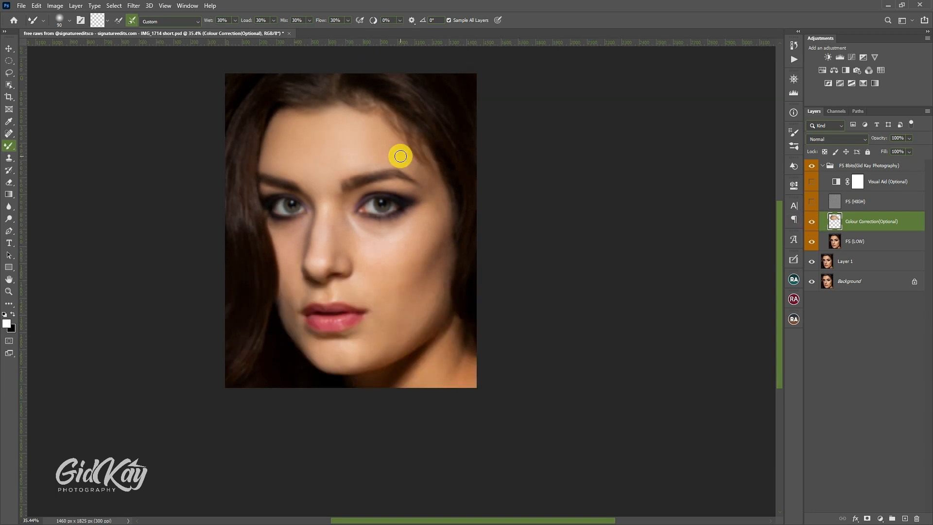
# Step: Smooth the skin along the right-hand hairline and temple with the Mixer Brush at sizes 50 to 70
pyautogui.scroll(2, 400, 156)
pyautogui.scroll(4, 413, 182)
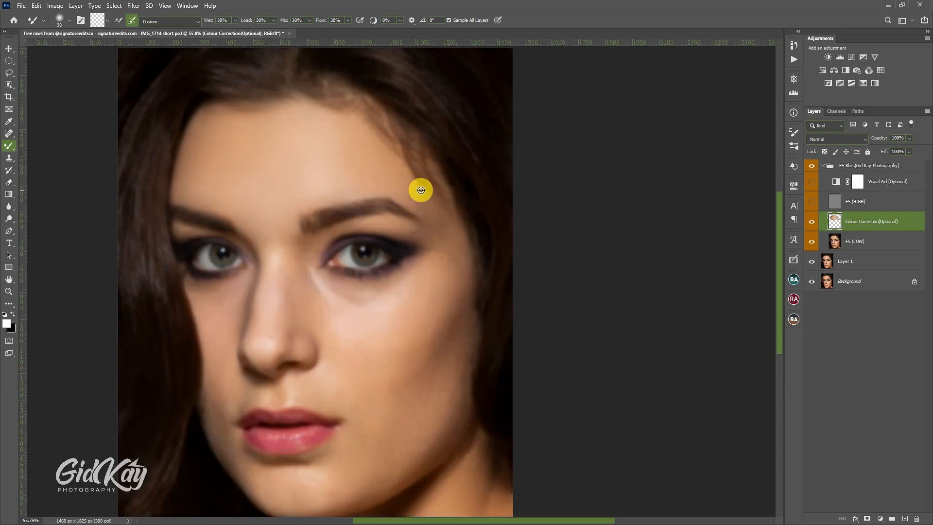
pyautogui.press('[')
pyautogui.press('[')
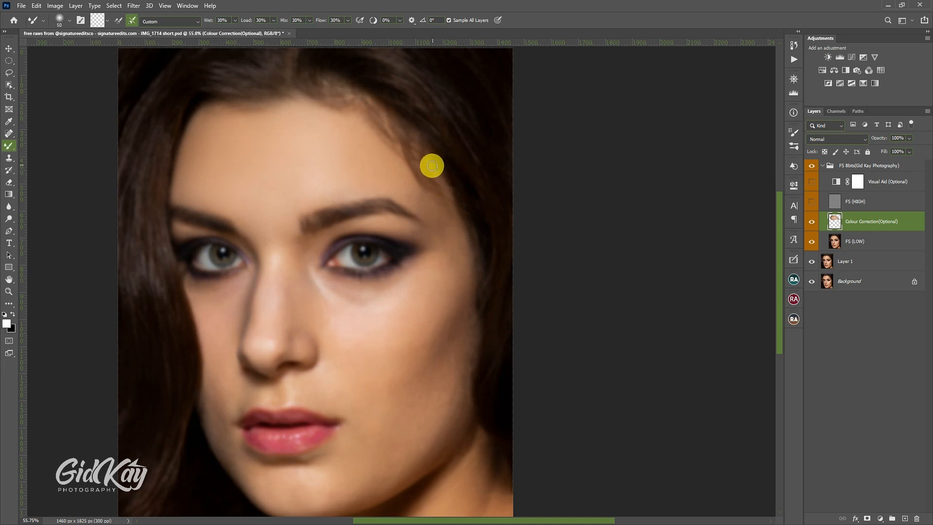
pyautogui.press('[')
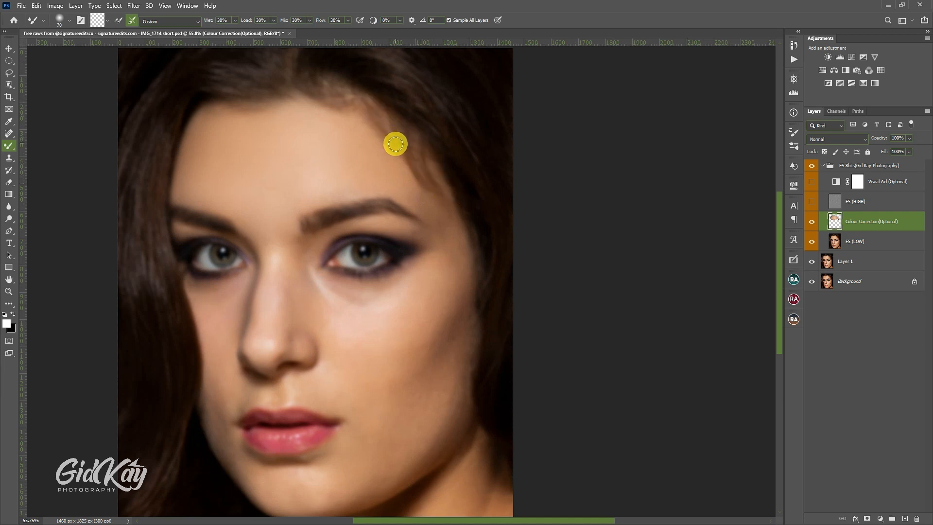
# Step: Soften the tones on the upper bridge of the nose with the Mixer Brush at sizes 70 to 90
pyautogui.scroll(-2, 408, 160)
pyautogui.press(']')
pyautogui.press(']')
pyautogui.scroll(-1, 343, 179)
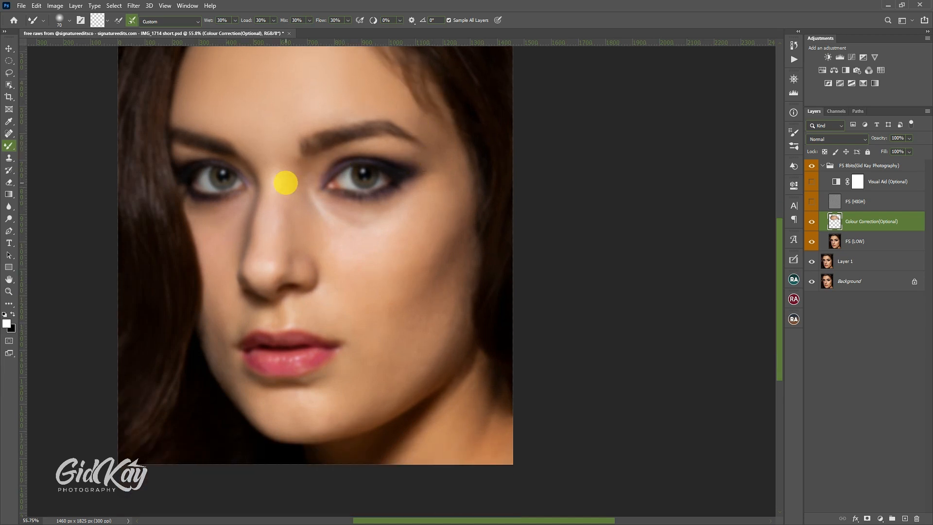
pyautogui.press(']')
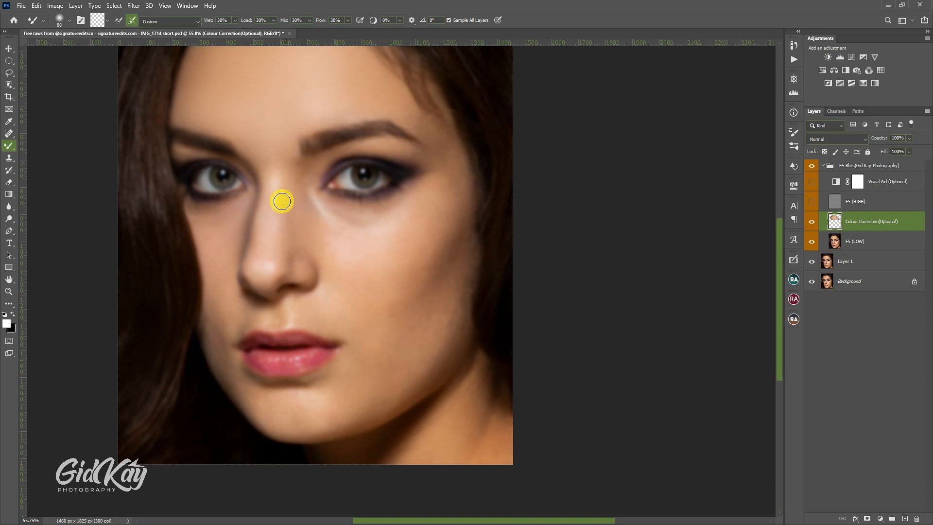
pyautogui.press(']')
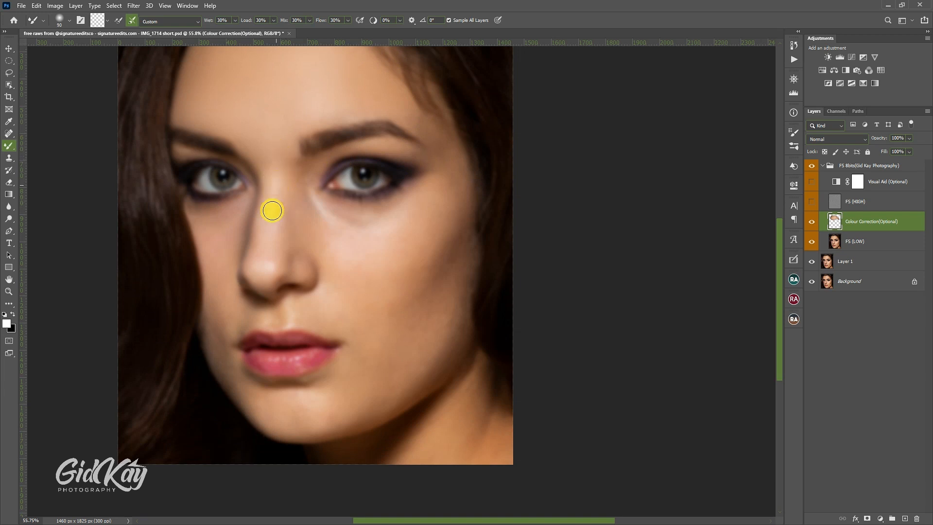
pyautogui.press('[')
pyautogui.press(']')
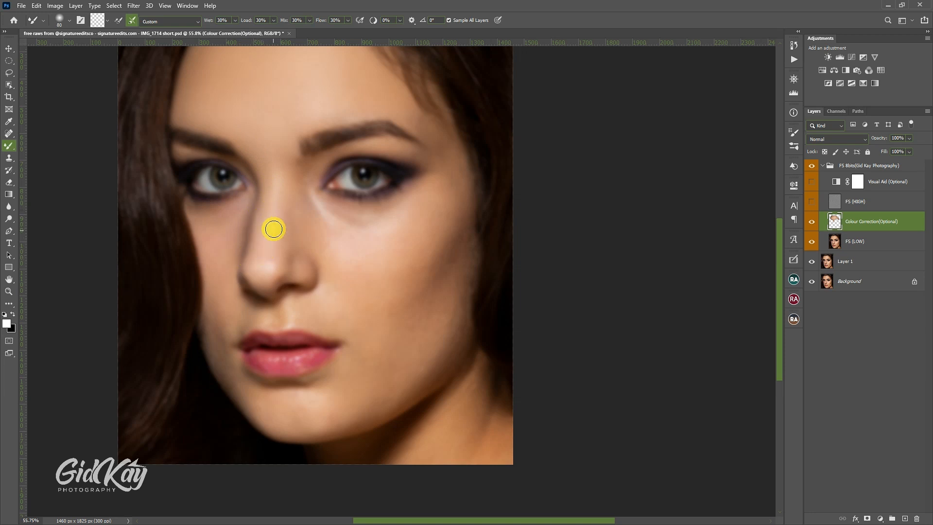
pyautogui.press(']')
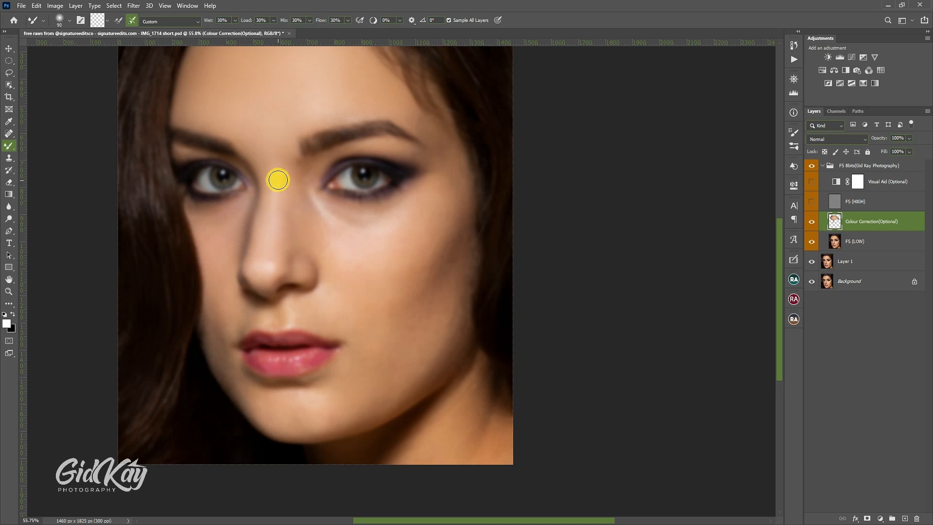
# Step: Blend along the nose bridge up to the area between the eyebrows with Mixer Brush strokes at sizes 80 and 90
pyautogui.moveTo(278, 255); pyautogui.dragTo(284, 184)
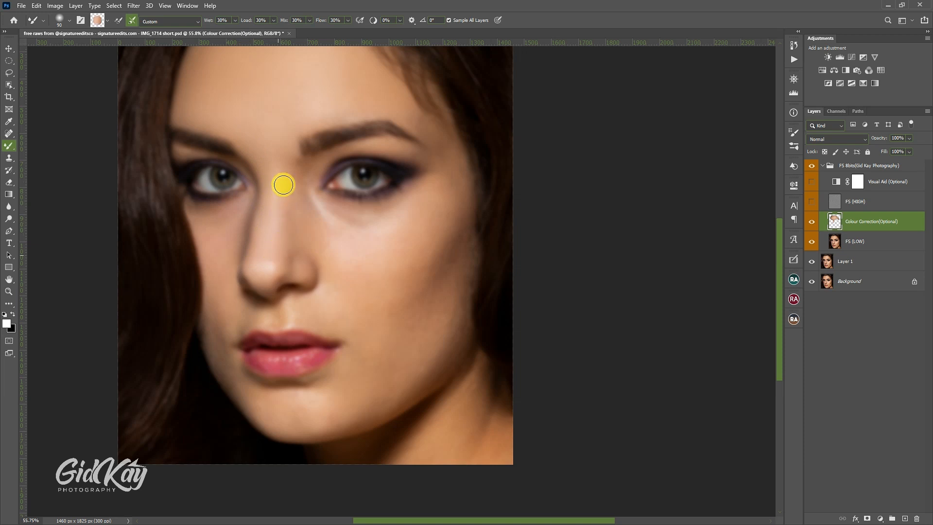
pyautogui.moveTo(286, 236); pyautogui.dragTo(287, 176)
pyautogui.moveTo(280, 222); pyautogui.dragTo(271, 158)
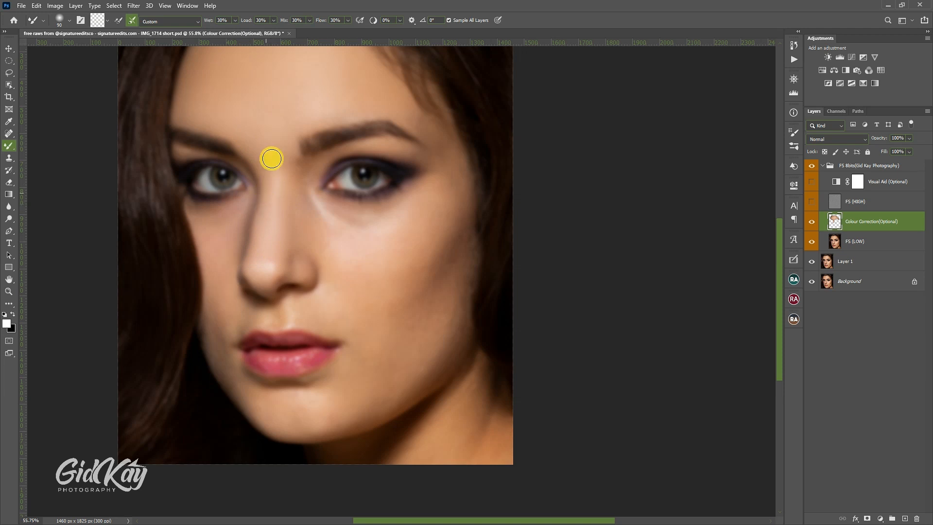
pyautogui.press('[')
pyautogui.moveTo(263, 203)
pyautogui.mouseDown()
pyautogui.moveTo(262, 176)
pyautogui.moveTo(278, 158)
pyautogui.mouseUp()
pyautogui.press('[')
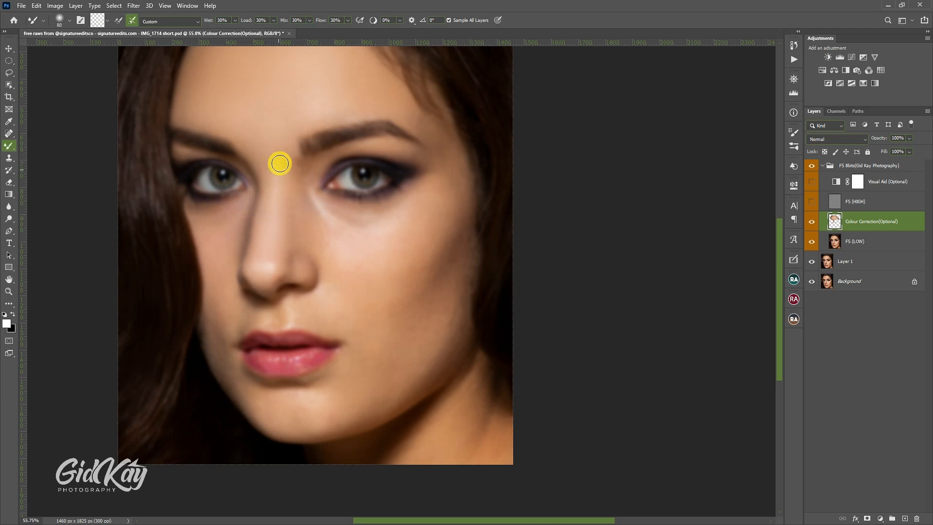
pyautogui.press(']')
pyautogui.moveTo(289, 194); pyautogui.dragTo(293, 162)
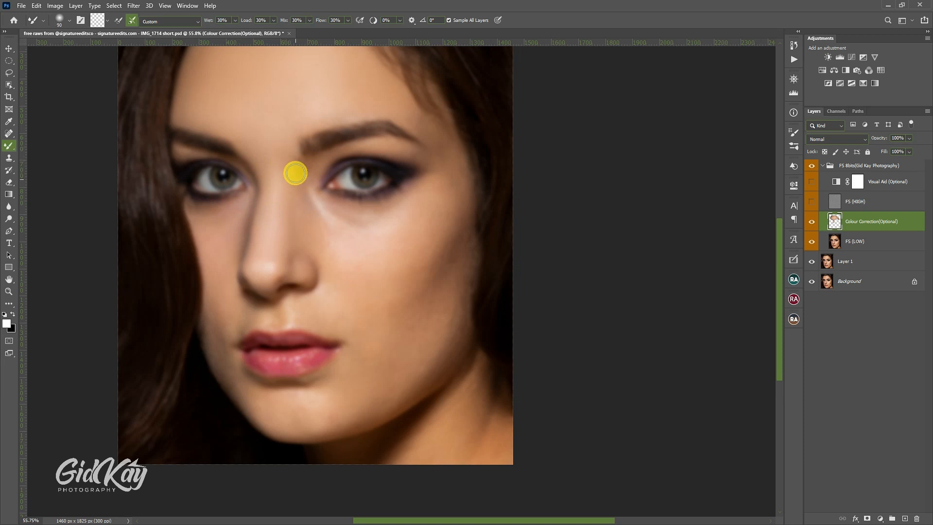
# Step: Blend the skin from the side of the nose bridge to the right-hand inner eyelid below the brow at brush size 70
pyautogui.press('[')
pyautogui.press('[')
pyautogui.moveTo(300, 180)
pyautogui.mouseDown()
pyautogui.moveTo(312, 161)
pyautogui.moveTo(311, 183)
pyautogui.moveTo(327, 156)
pyautogui.mouseUp()
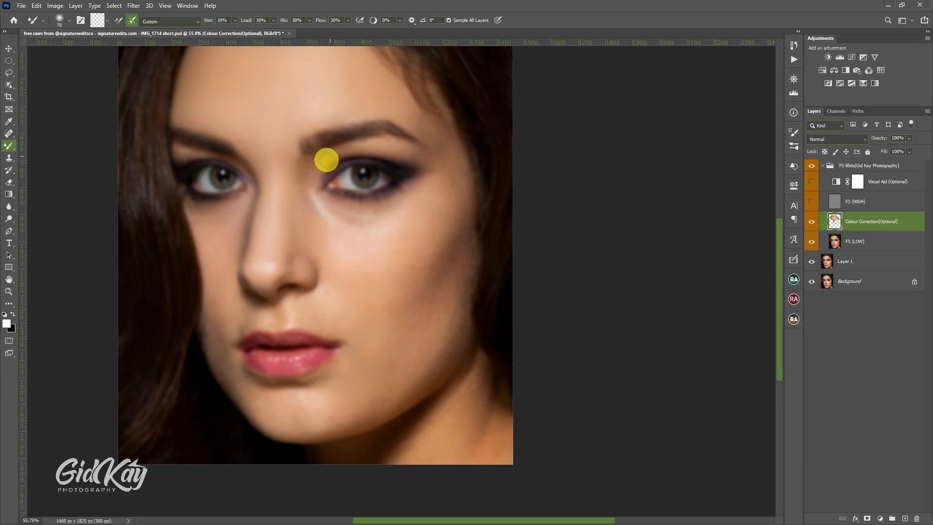
pyautogui.press('[')
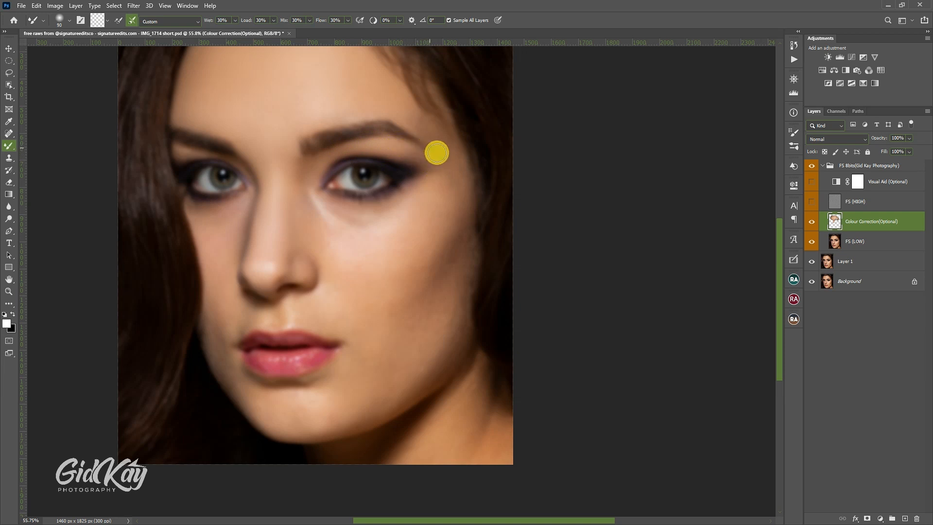
# Step: Smooth the skin beside the outer corner of the right-hand eye with the Mixer Brush at sizes 90 to 100
pyautogui.press(']')
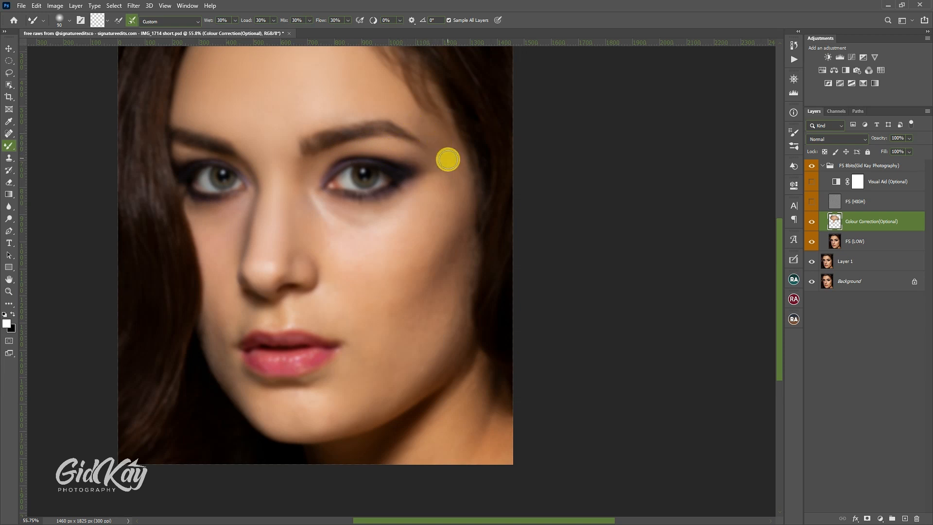
pyautogui.press(']')
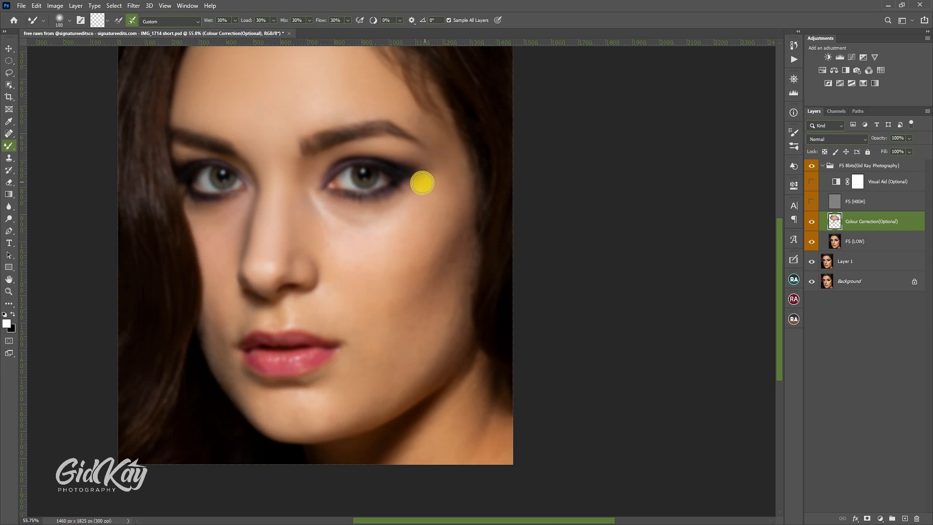
pyautogui.press('[')
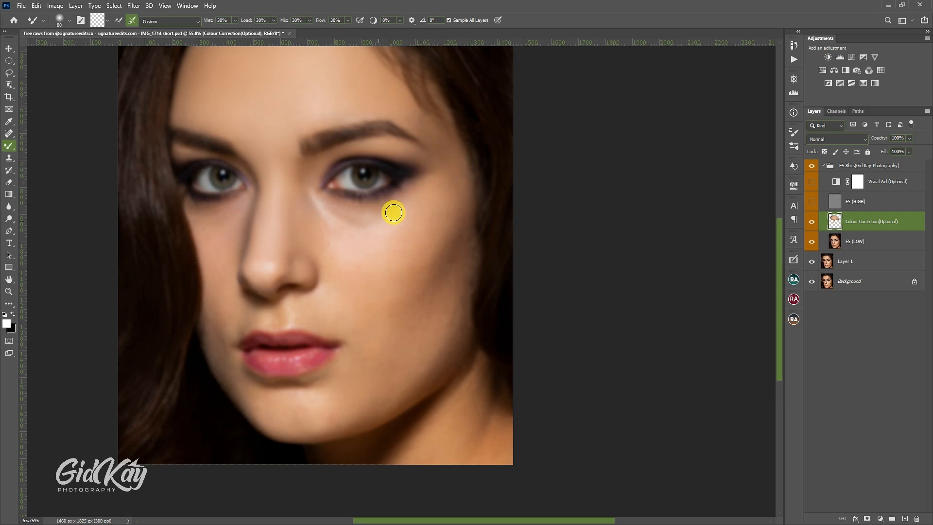
# Step: Even out the shadows and highlights under the right-hand eye with the Mixer Brush at sizes 60 to 80
pyautogui.press('[')
pyautogui.press('[')
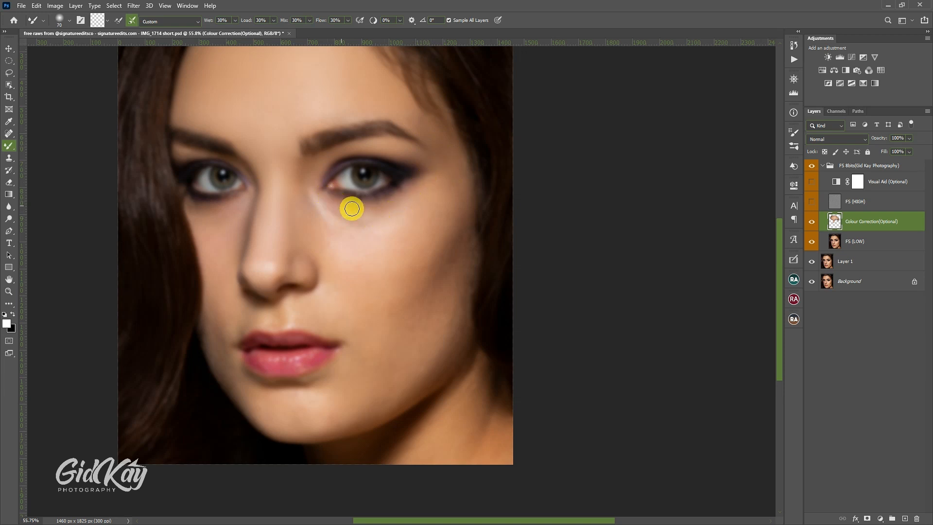
pyautogui.press(']')
pyautogui.press(']')
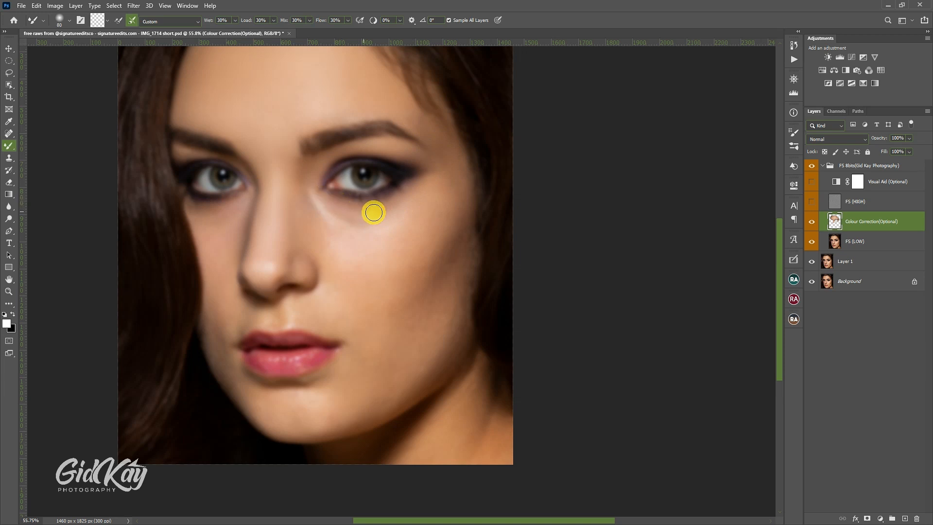
pyautogui.moveTo(383, 208)
pyautogui.mouseDown()
pyautogui.moveTo(416, 179)
pyautogui.moveTo(389, 207)
pyautogui.moveTo(340, 210)
pyautogui.mouseUp()
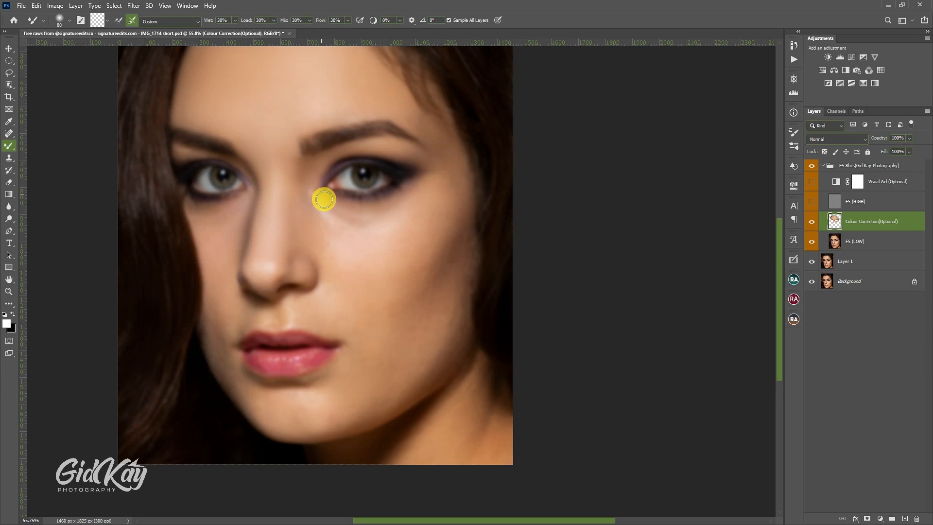
pyautogui.press('[')
pyautogui.press('[')
pyautogui.moveTo(324, 199)
pyautogui.mouseDown()
pyautogui.moveTo(313, 192)
pyautogui.moveTo(350, 224)
pyautogui.mouseUp()
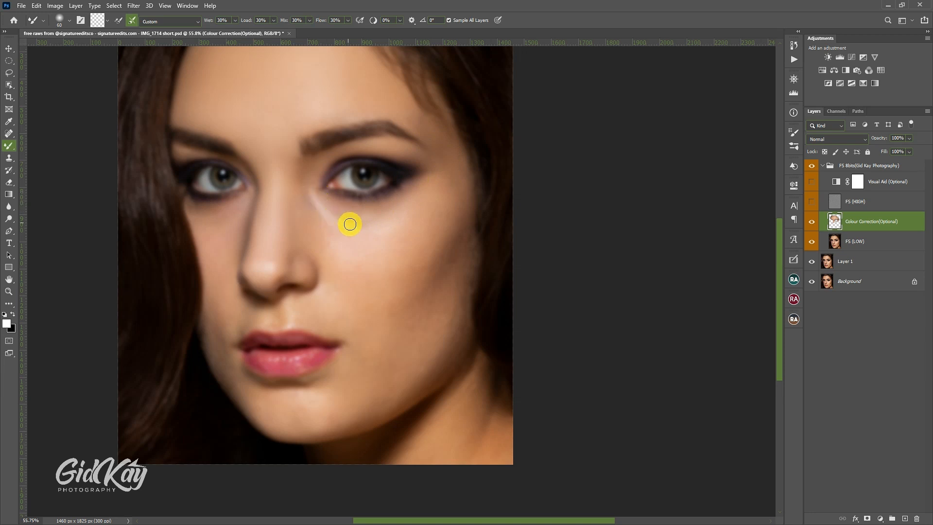
pyautogui.press(']')
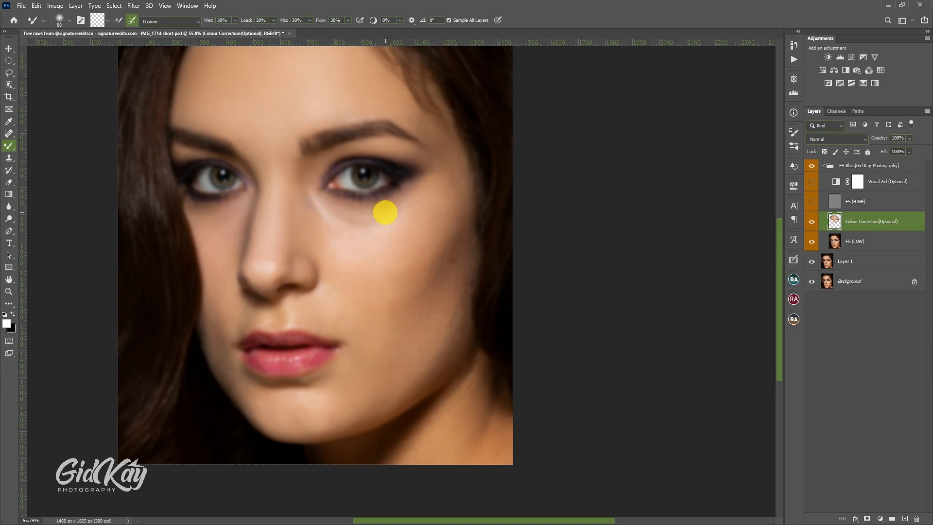
pyautogui.press('[')
pyautogui.press('[')
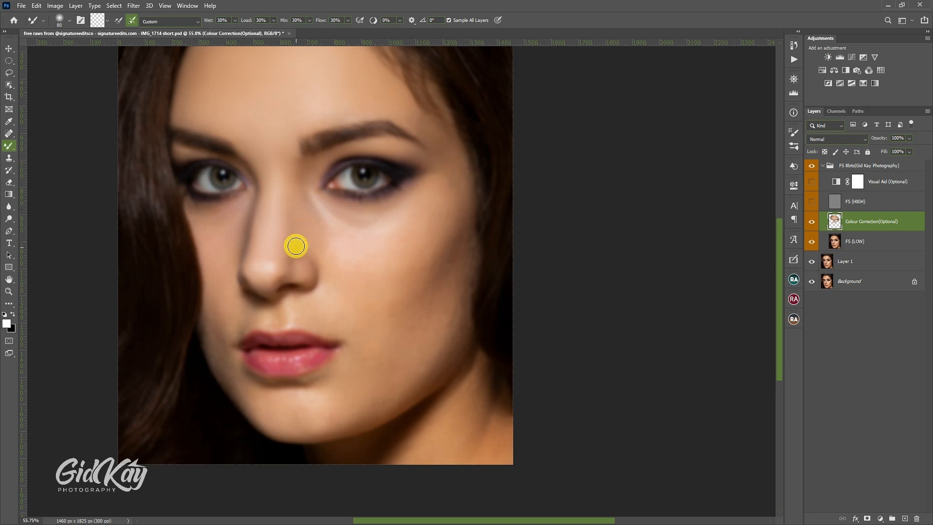
# Step: Blend the highlight and shading around the tip of the nose with the Mixer Brush at size 70
pyautogui.press(']')
pyautogui.moveTo(263, 286)
pyautogui.mouseDown()
pyautogui.moveTo(249, 275)
pyautogui.moveTo(268, 275)
pyautogui.mouseUp()
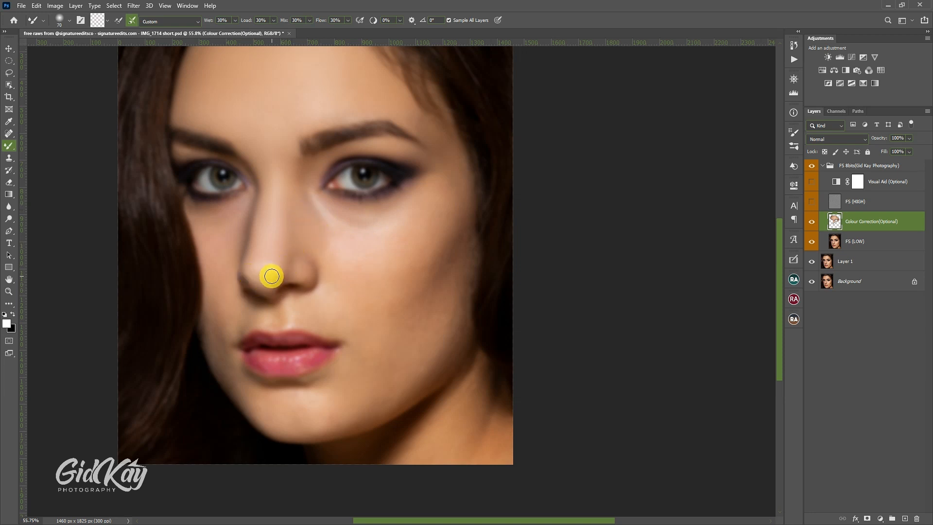
pyautogui.moveTo(276, 265)
pyautogui.mouseDown()
pyautogui.moveTo(257, 196)
pyautogui.moveTo(248, 246)
pyautogui.moveTo(249, 189)
pyautogui.moveTo(238, 238)
pyautogui.moveTo(237, 212)
pyautogui.moveTo(189, 198)
pyautogui.moveTo(191, 215)
pyautogui.moveTo(209, 223)
pyautogui.moveTo(196, 212)
pyautogui.moveTo(223, 210)
pyautogui.moveTo(221, 225)
pyautogui.mouseUp()
# Step: Smooth the skin on the left-hand cheek below the eye with the Mixer Brush at size 90
pyautogui.press(']')
pyautogui.press(']')
pyautogui.press(']')
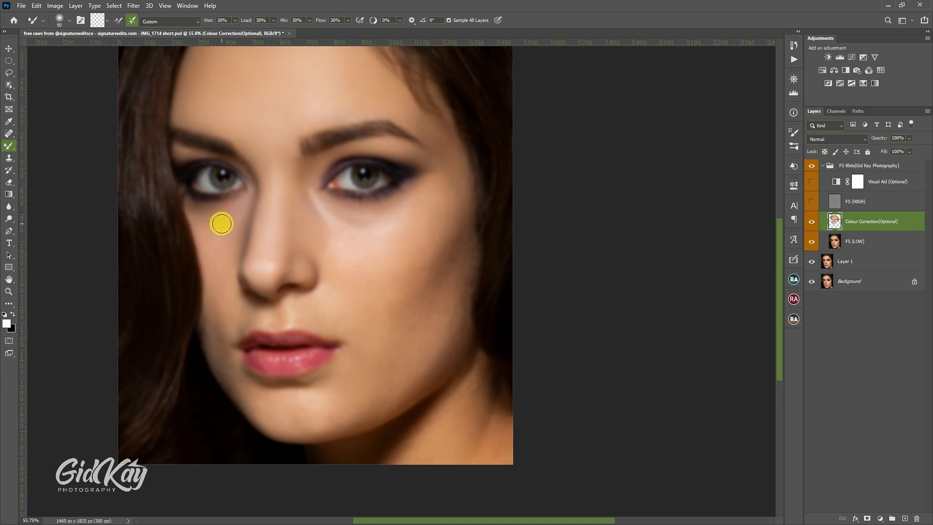
pyautogui.scroll(-1, 227, 223)
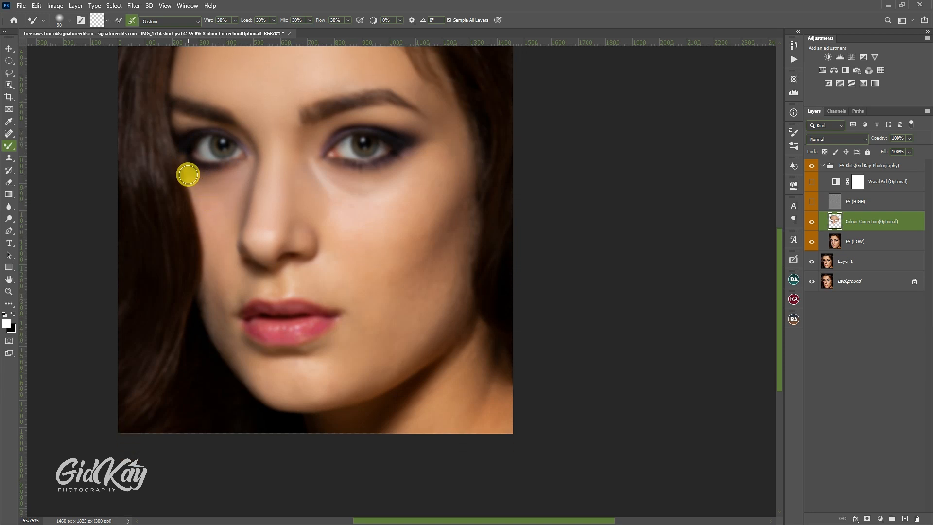
pyautogui.moveTo(187, 175)
pyautogui.mouseDown()
pyautogui.moveTo(208, 220)
pyautogui.moveTo(201, 188)
pyautogui.moveTo(213, 197)
pyautogui.moveTo(227, 184)
pyautogui.moveTo(226, 210)
pyautogui.moveTo(230, 199)
pyautogui.moveTo(217, 247)
pyautogui.moveTo(198, 182)
pyautogui.moveTo(219, 249)
pyautogui.moveTo(227, 195)
pyautogui.moveTo(232, 244)
pyautogui.moveTo(217, 266)
pyautogui.moveTo(222, 289)
pyautogui.moveTo(210, 257)
pyautogui.moveTo(218, 299)
pyautogui.moveTo(208, 278)
pyautogui.moveTo(202, 296)
pyautogui.moveTo(205, 281)
pyautogui.moveTo(211, 295)
pyautogui.moveTo(204, 275)
pyautogui.moveTo(262, 367)
pyautogui.moveTo(322, 379)
pyautogui.moveTo(313, 384)
pyautogui.moveTo(293, 378)
pyautogui.moveTo(339, 375)
pyautogui.moveTo(377, 358)
pyautogui.moveTo(446, 296)
pyautogui.moveTo(466, 204)
pyautogui.moveTo(468, 234)
pyautogui.moveTo(468, 194)
pyautogui.moveTo(454, 236)
pyautogui.mouseUp()
# Step: Blend the tones across the right-hand cheek with the Mixer Brush, adapting the brush size to each area
pyautogui.press(']')
pyautogui.press(']')
pyautogui.scroll(-1, 204, 192)
pyautogui.press('[')
# Step: Smooth the shading from the right-hand lower cheek and jaw up to the cheekbone, finishing at brush size 125
pyautogui.press('[')
pyautogui.press('[')
pyautogui.press('[')
pyautogui.scroll(-1, 205, 282)
pyautogui.press(']')
pyautogui.press(']')
pyautogui.press(']')
pyautogui.press('[')
pyautogui.press(']')
pyautogui.press(']')
pyautogui.press(']')
pyautogui.press('[')
pyautogui.press(']')
pyautogui.press(']')
pyautogui.moveTo(431, 288)
pyautogui.mouseDown()
pyautogui.moveTo(417, 310)
pyautogui.moveTo(347, 364)
pyautogui.moveTo(411, 316)
pyautogui.moveTo(436, 235)
pyautogui.mouseUp()
pyautogui.moveTo(403, 282)
pyautogui.mouseDown()
pyautogui.moveTo(383, 327)
pyautogui.moveTo(446, 262)
pyautogui.moveTo(393, 319)
pyautogui.moveTo(435, 248)
pyautogui.moveTo(403, 294)
pyautogui.moveTo(385, 303)
pyautogui.moveTo(397, 275)
pyautogui.moveTo(375, 301)
pyautogui.mouseUp()
# Step: Blend the skin from the right-hand temple beside the brow down to the lower cheek at brush sizes 90 to 100
pyautogui.press('[')
pyautogui.moveTo(443, 202); pyautogui.dragTo(463, 163)
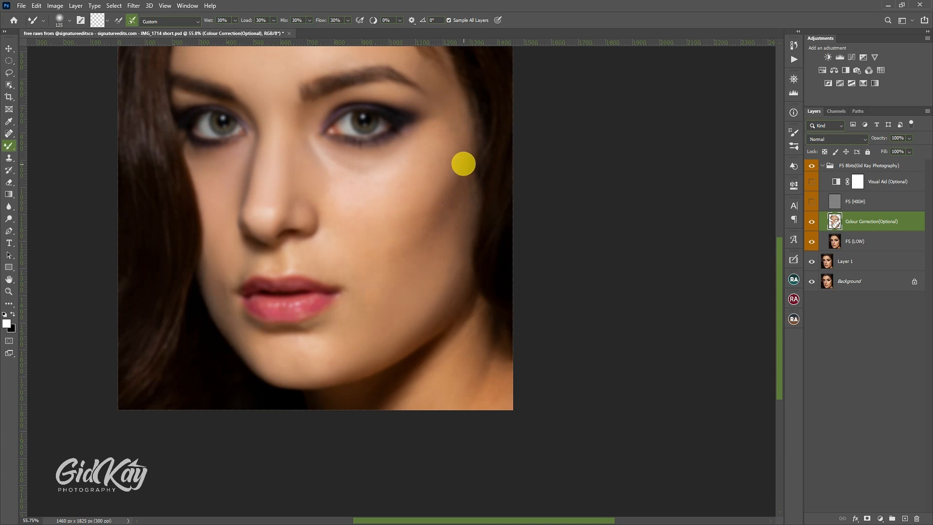
pyautogui.press('[')
pyautogui.press('[')
pyautogui.scroll(2, 447, 107)
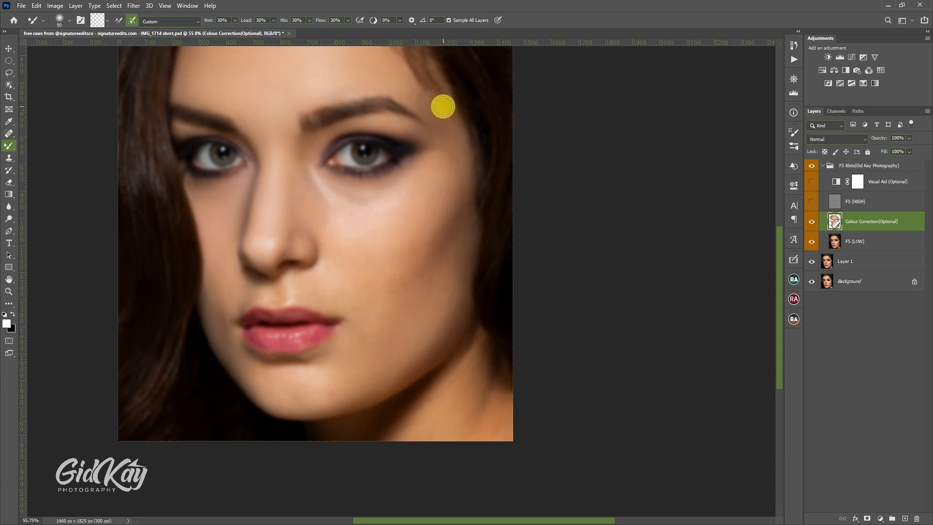
pyautogui.moveTo(443, 106)
pyautogui.mouseDown()
pyautogui.moveTo(464, 145)
pyautogui.moveTo(460, 136)
pyautogui.moveTo(465, 189)
pyautogui.moveTo(407, 268)
pyautogui.moveTo(453, 225)
pyautogui.moveTo(409, 279)
pyautogui.mouseUp()
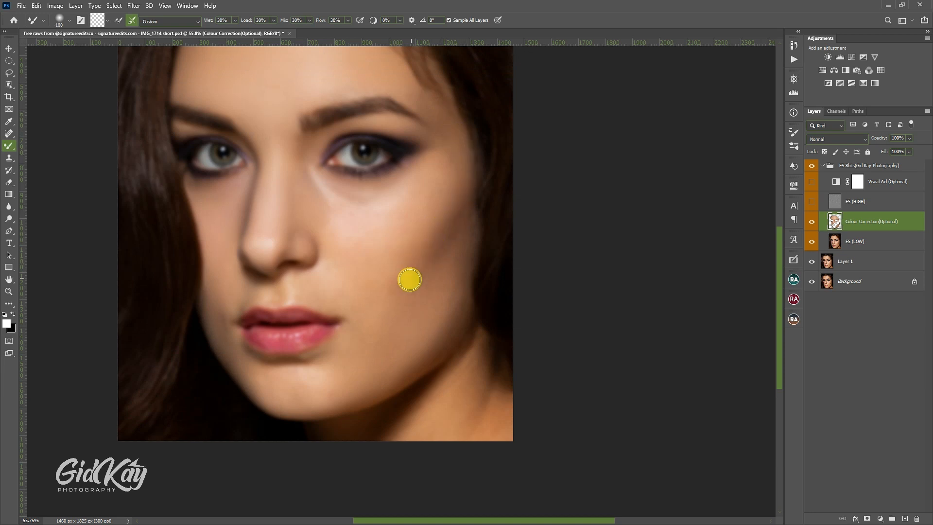
# Step: Even out the cheekbone highlight below the right-hand eye with the Mixer Brush, starting at size 125
pyautogui.press(']')
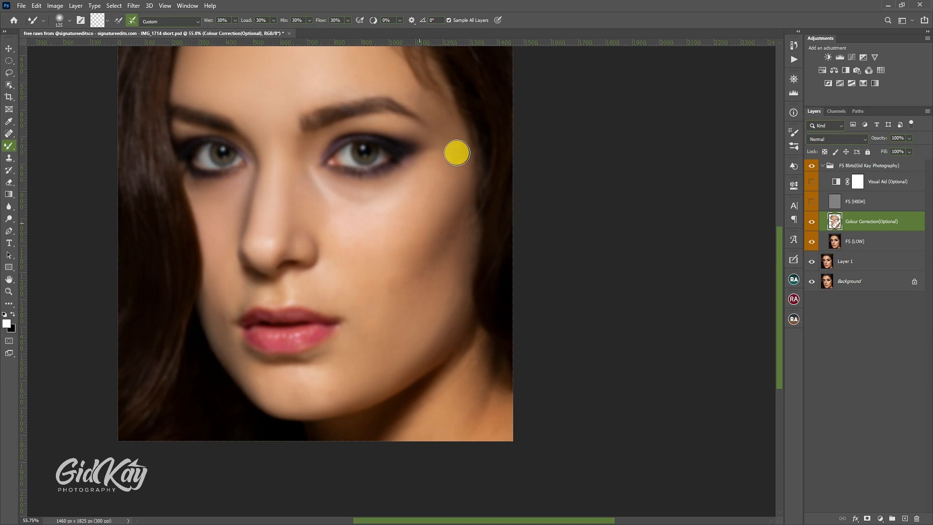
pyautogui.press(']')
pyautogui.moveTo(410, 198)
pyautogui.mouseDown()
pyautogui.moveTo(394, 192)
pyautogui.moveTo(407, 202)
pyautogui.moveTo(393, 229)
pyautogui.moveTo(423, 222)
pyautogui.moveTo(402, 248)
pyautogui.moveTo(408, 256)
pyautogui.moveTo(370, 281)
pyautogui.moveTo(388, 240)
pyautogui.moveTo(358, 255)
pyautogui.moveTo(326, 229)
pyautogui.moveTo(344, 241)
pyautogui.moveTo(325, 246)
pyautogui.moveTo(369, 233)
pyautogui.moveTo(327, 221)
pyautogui.moveTo(366, 220)
pyautogui.moveTo(333, 215)
pyautogui.moveTo(370, 212)
pyautogui.moveTo(350, 214)
pyautogui.moveTo(396, 196)
pyautogui.moveTo(363, 217)
pyautogui.moveTo(337, 197)
pyautogui.moveTo(371, 204)
pyautogui.moveTo(320, 178)
pyautogui.moveTo(344, 191)
pyautogui.moveTo(375, 189)
pyautogui.moveTo(339, 182)
pyautogui.moveTo(384, 181)
pyautogui.moveTo(414, 152)
pyautogui.moveTo(391, 180)
pyautogui.moveTo(415, 158)
pyautogui.moveTo(402, 173)
pyautogui.moveTo(410, 197)
pyautogui.mouseUp()
pyautogui.press(']')
pyautogui.press(']')
pyautogui.press(']')
pyautogui.press('[')
pyautogui.press('[')
pyautogui.press(']')
pyautogui.press('[')
pyautogui.press('[')
# Step: Smooth the outer edge of the right-hand cheek along the hair and the skin beside the mouth at brush sizes 90 to 100
pyautogui.scroll(1, 409, 198)
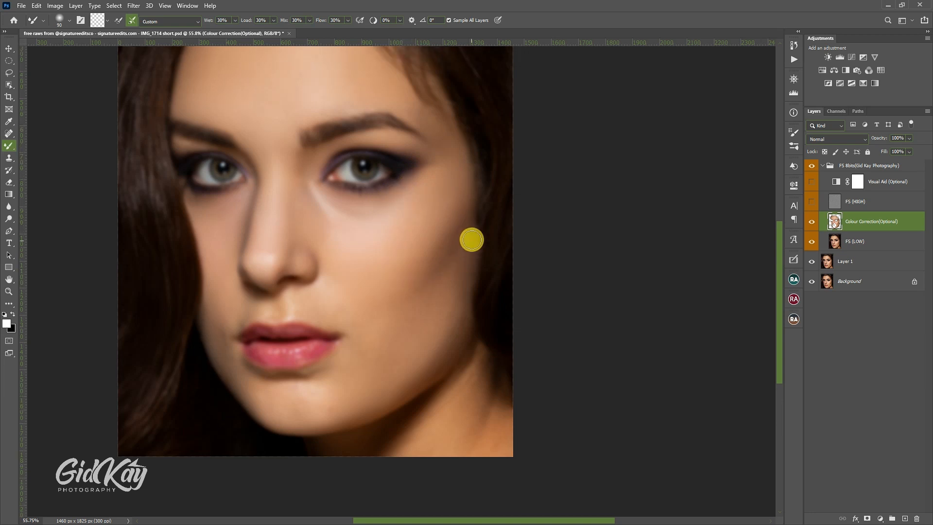
pyautogui.press(']')
pyautogui.press(']')
pyautogui.scroll(-2, 370, 287)
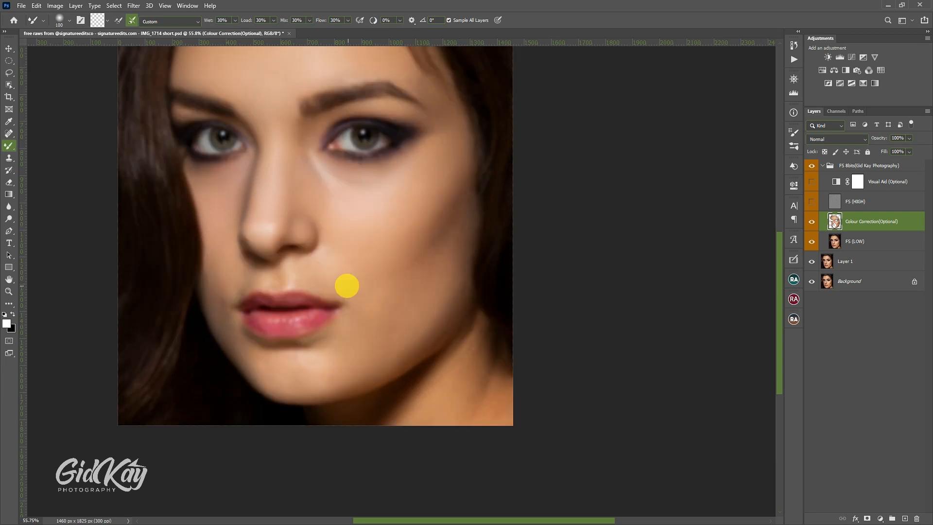
# Step: Blend the shading around the nose tip, right-hand nostril and nose base with the Mixer Brush at sizes 50 to 60
pyautogui.press('[')
pyautogui.press('[')
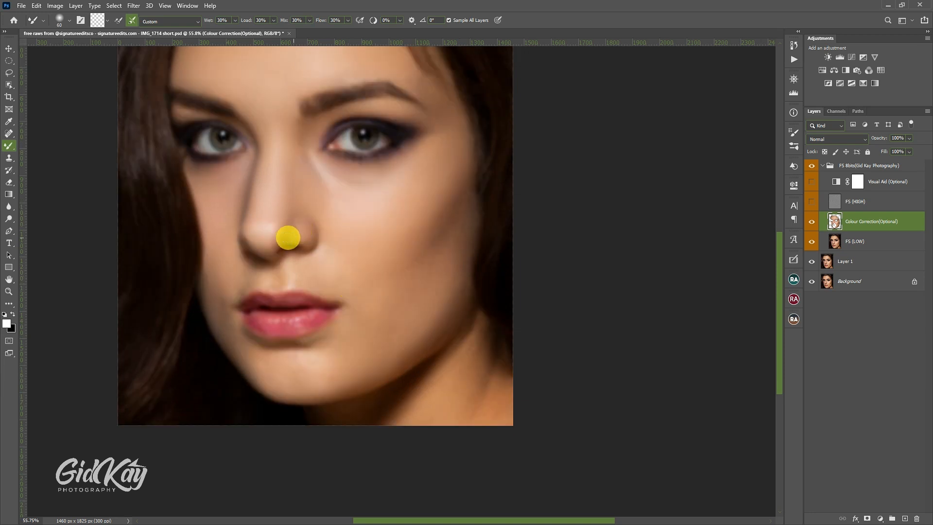
pyautogui.press('[')
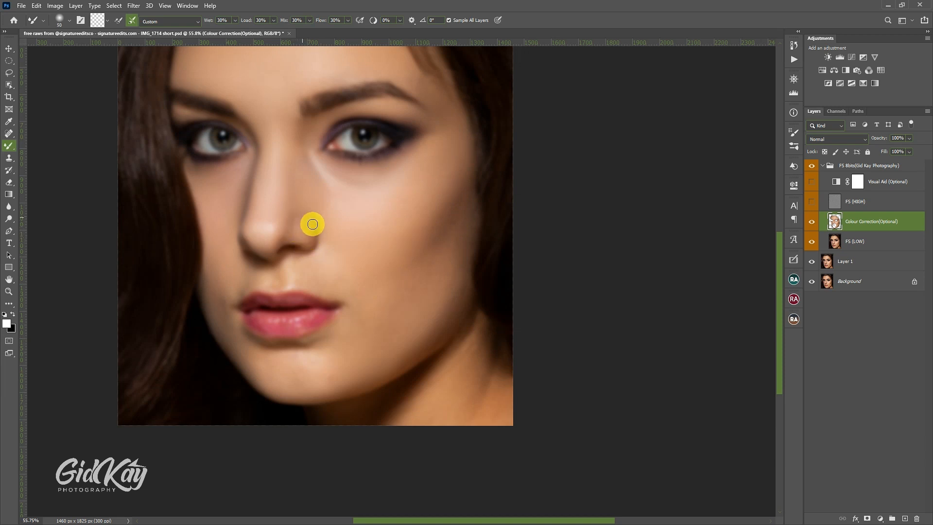
pyautogui.press('[')
pyautogui.press('[')
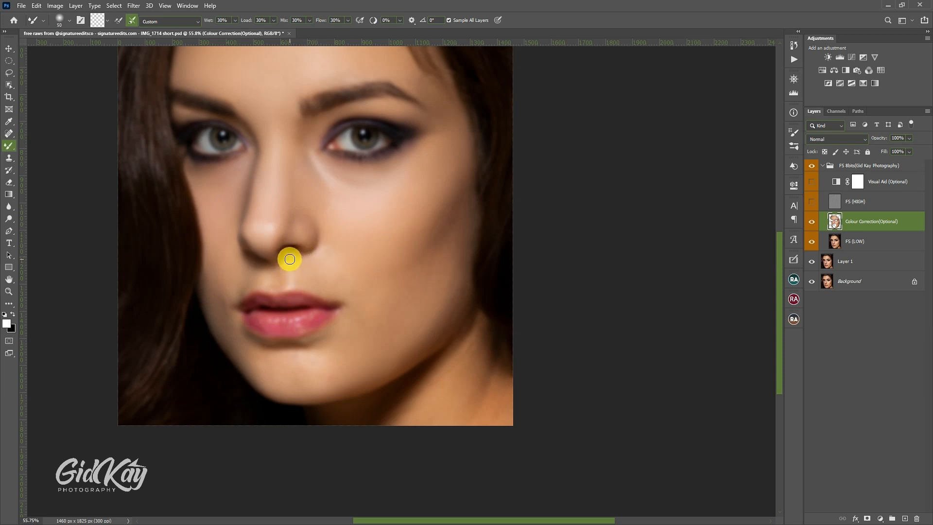
# Step: Smooth the skin above the upper lip at size 70 and the right-hand smile fold at sizes 100 to 150
pyautogui.press(']')
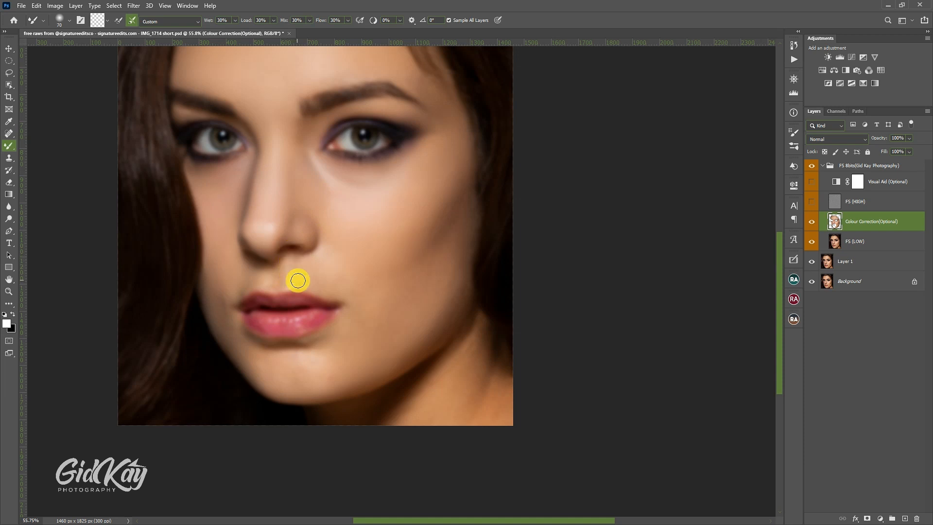
pyautogui.press(']')
pyautogui.press(']')
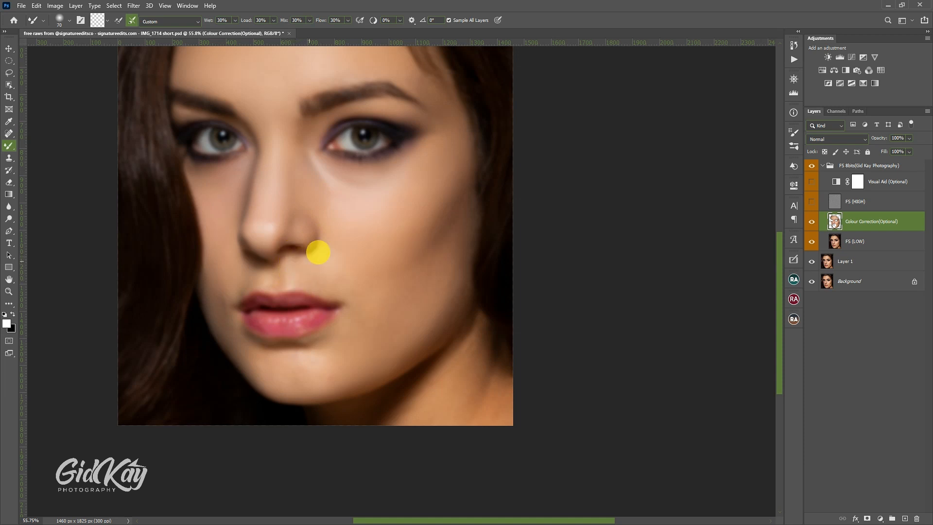
pyautogui.press(']')
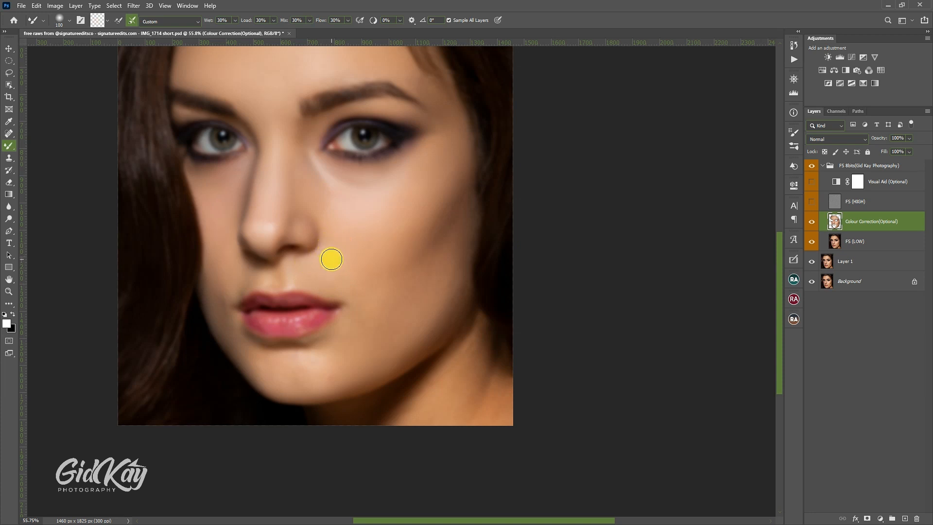
pyautogui.press(']')
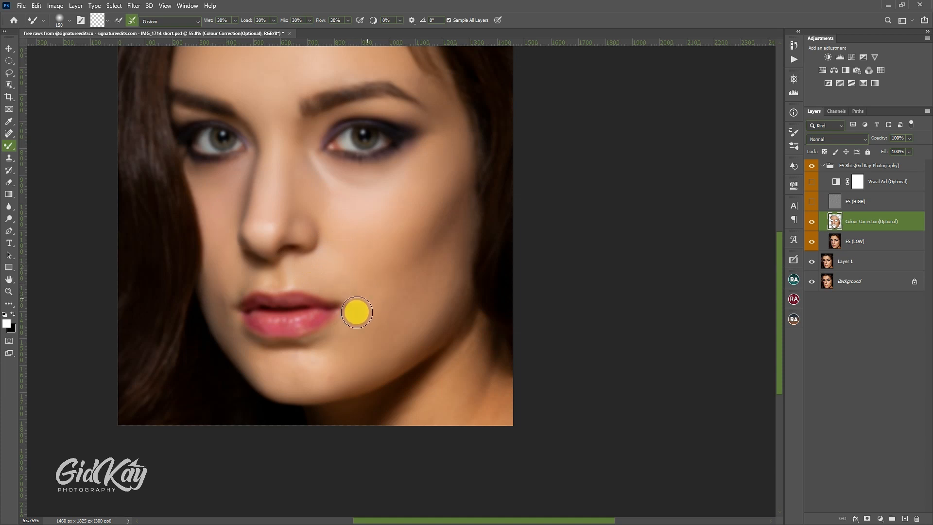
# Step: Blend the skin around the right-hand mouth corner and below the lower lip at brush sizes 45 to 50
pyautogui.press('[')
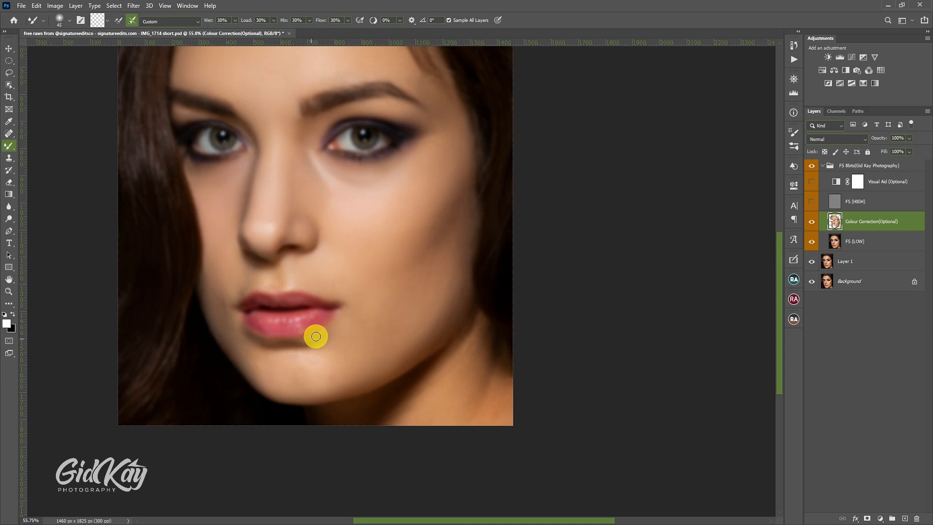
pyautogui.press('[')
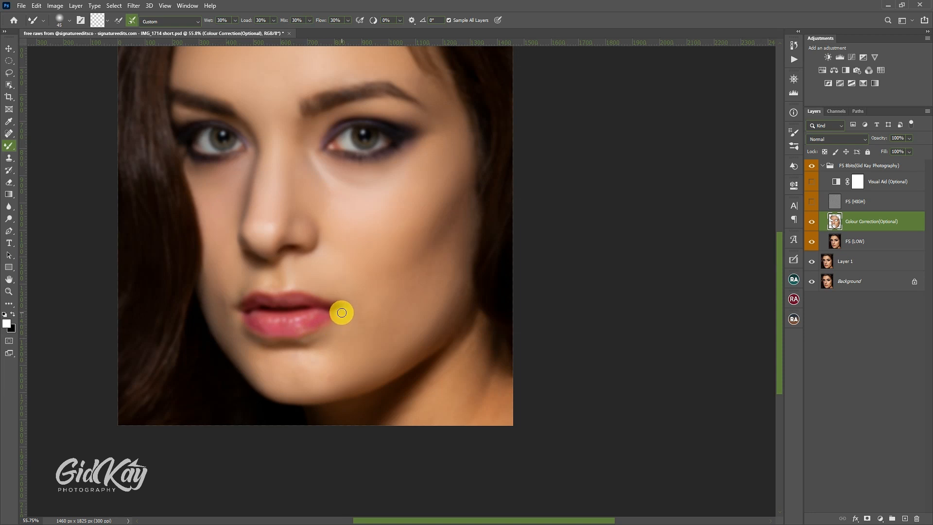
pyautogui.press(']')
pyautogui.press(']')
pyautogui.press('[')
pyautogui.press('[')
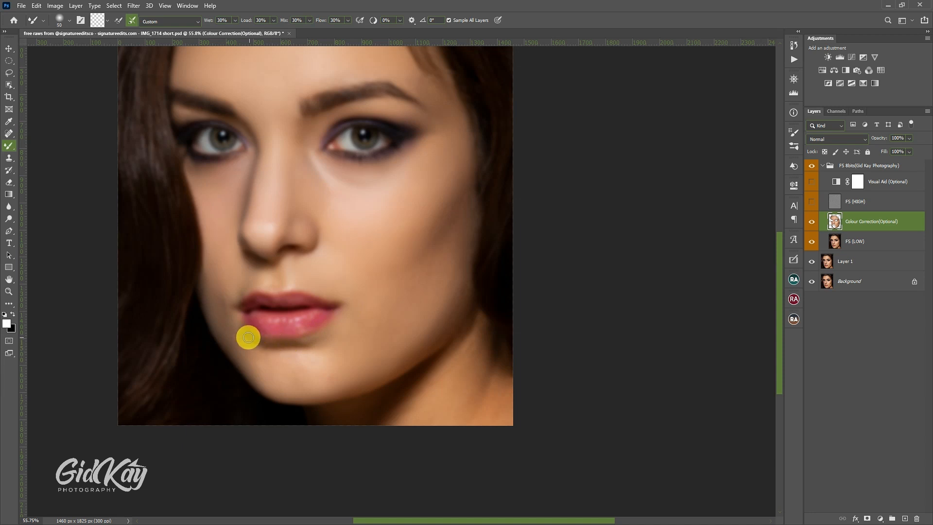
# Step: Smooth the skin around the left-hand mouth corner and up the adjacent cheek at brush sizes 45 to 80
pyautogui.press('[')
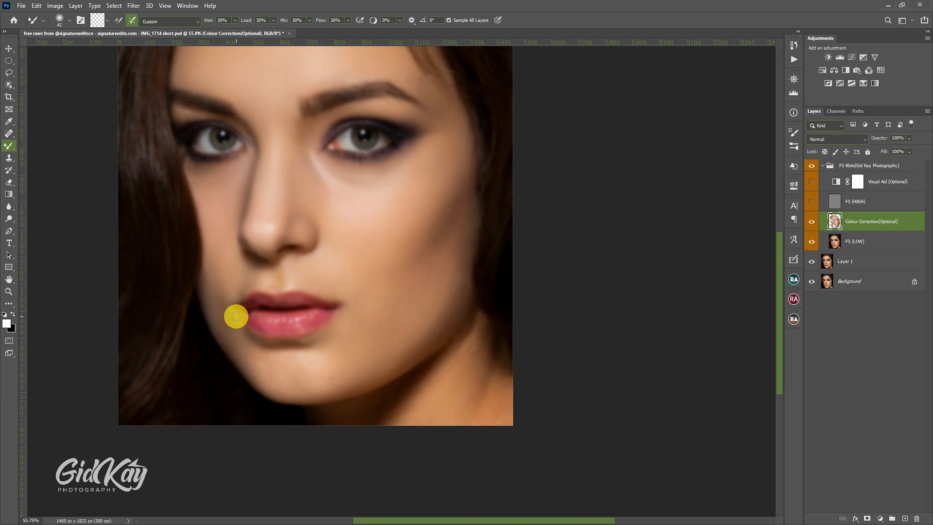
pyautogui.press(']')
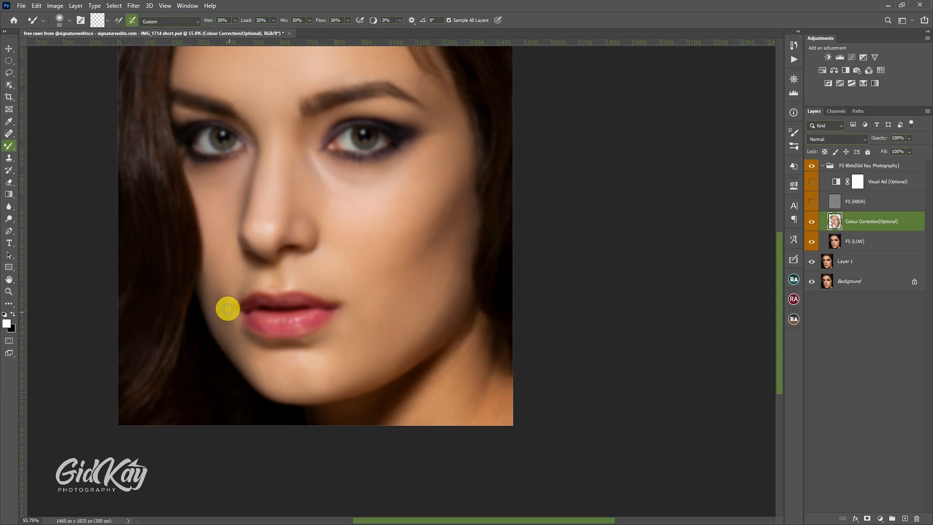
pyautogui.press(']')
pyautogui.press(']')
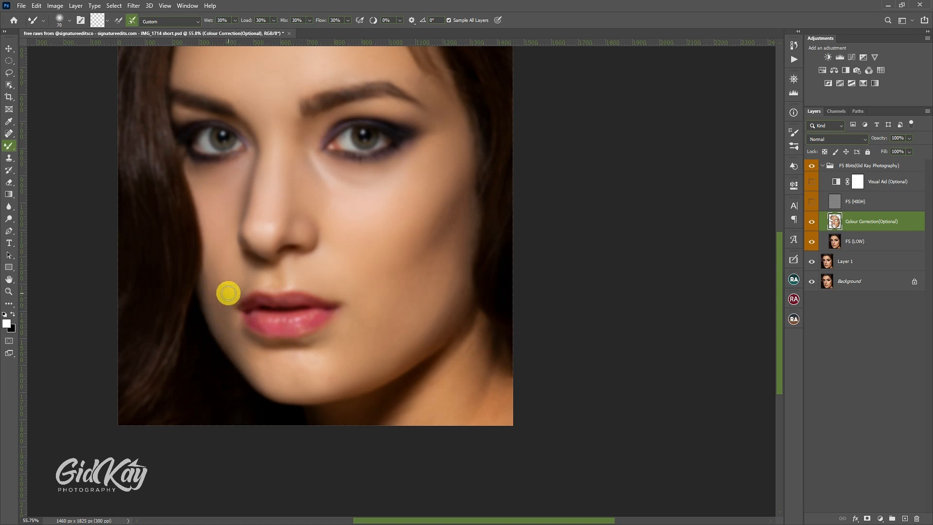
pyautogui.press(']')
pyautogui.press(']')
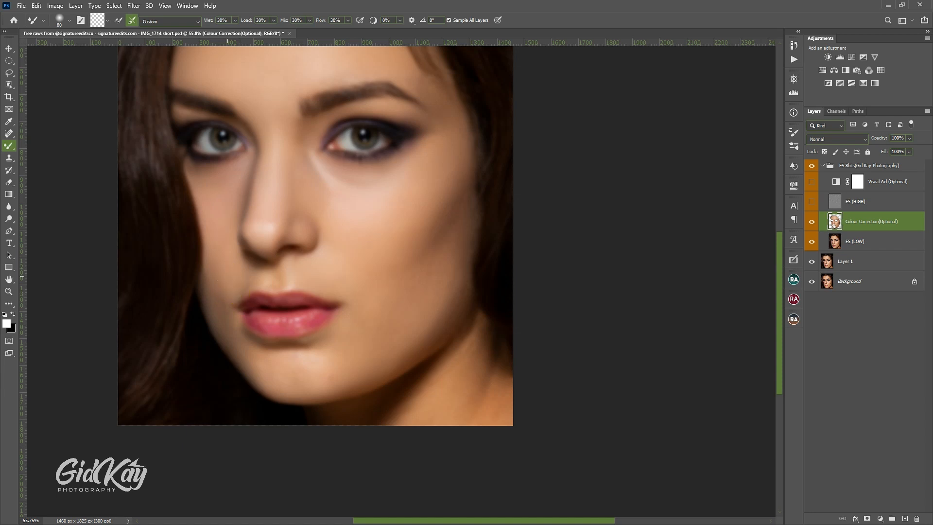
# Step: Even out the area between the nose and the upper lip with the Mixer Brush at sizes 50 to 60
pyautogui.moveTo(252, 268)
pyautogui.mouseDown()
pyautogui.moveTo(243, 292)
pyautogui.moveTo(263, 271)
pyautogui.moveTo(266, 288)
pyautogui.moveTo(269, 270)
pyautogui.moveTo(284, 276)
pyautogui.mouseUp()
pyautogui.press('[')
pyautogui.press(']')
pyautogui.press('[')
pyautogui.press(']')
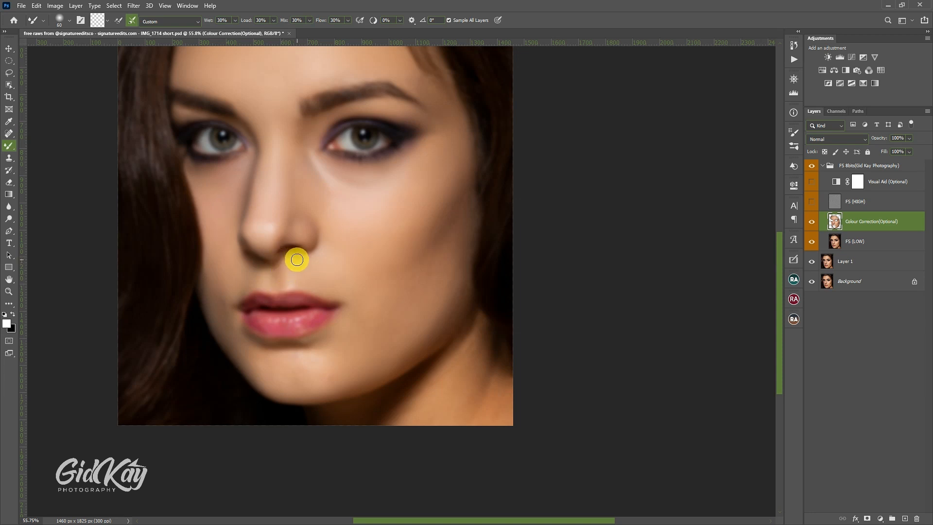
pyautogui.scroll(-1, 316, 254)
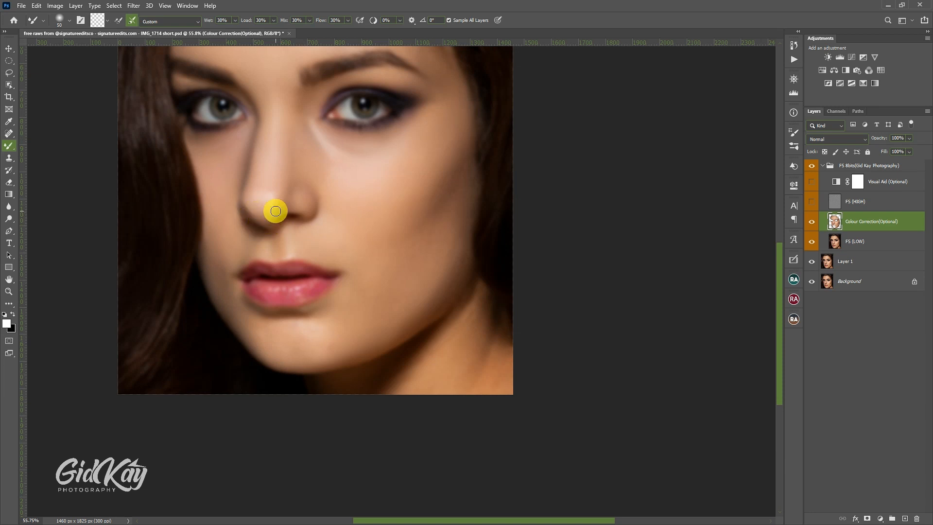
pyautogui.scroll(-1, 279, 210)
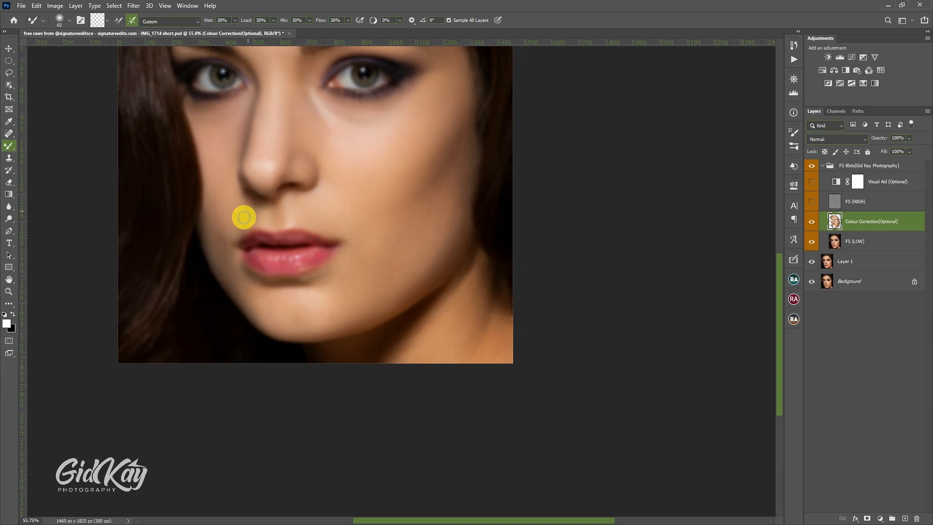
# Step: Blend the lower left-hand cheek beside the mouth with the Mixer Brush at sizes 80 to 90
pyautogui.press(']')
pyautogui.press(']')
pyautogui.click(220, 242)
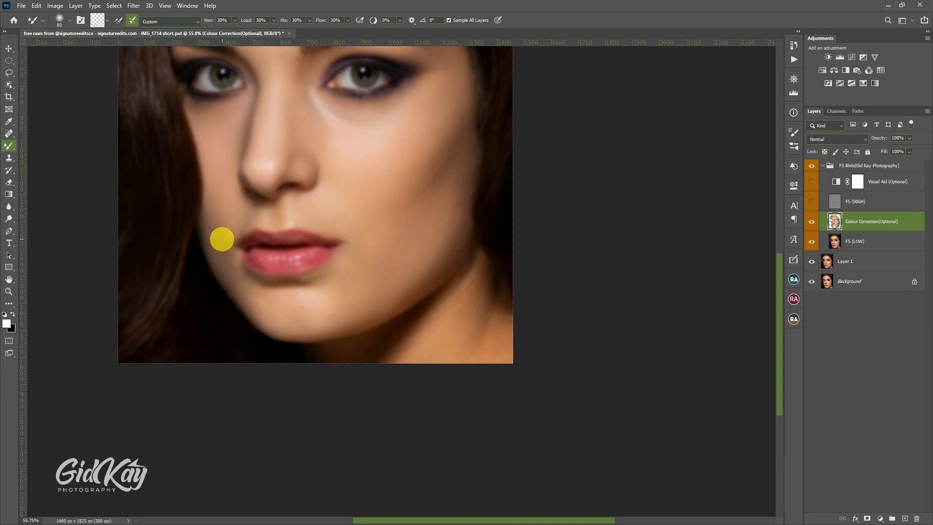
pyautogui.press(']')
pyautogui.click(228, 261)
pyautogui.scroll(-1, 232, 255)
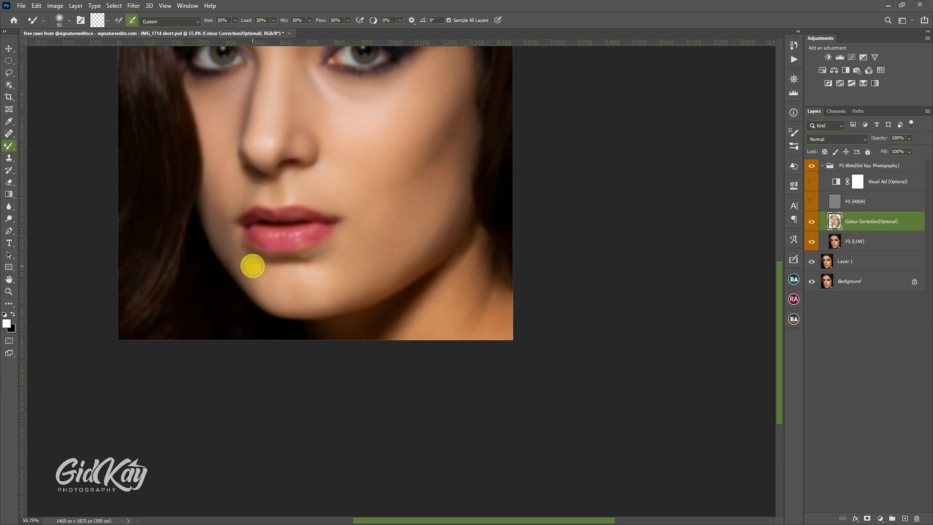
# Step: Smooth the chin and the shadow below the lower lip with the Mixer Brush at sizes 60 to 100
pyautogui.moveTo(245, 260)
pyautogui.mouseDown()
pyautogui.moveTo(276, 286)
pyautogui.moveTo(327, 296)
pyautogui.mouseUp()
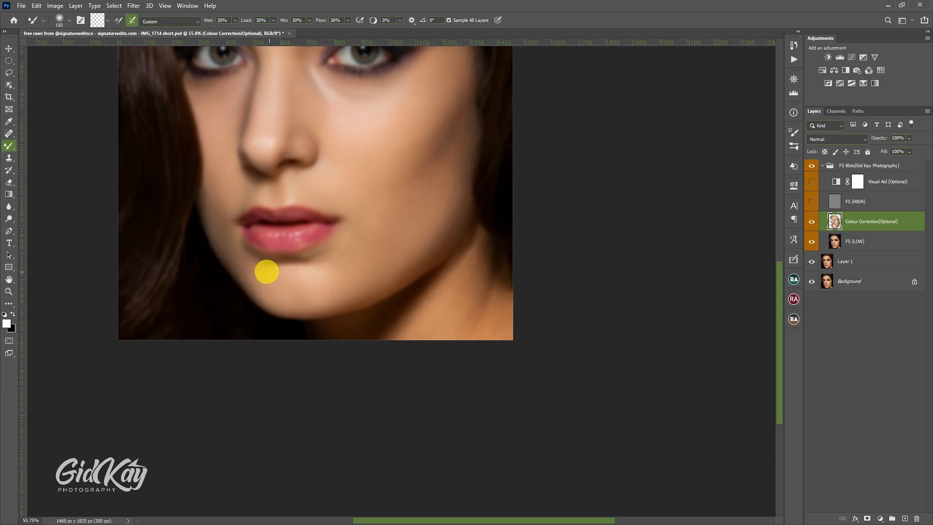
pyautogui.press('[')
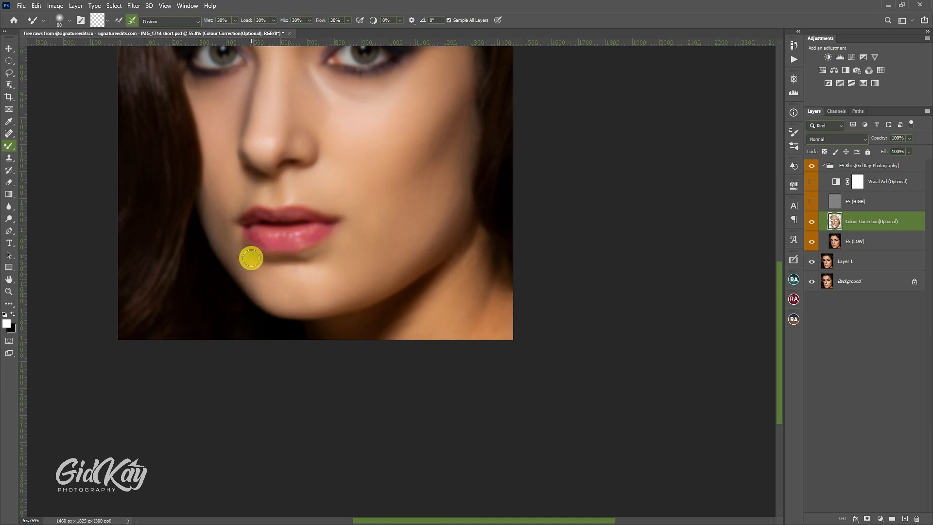
pyautogui.press('[')
pyautogui.press('[')
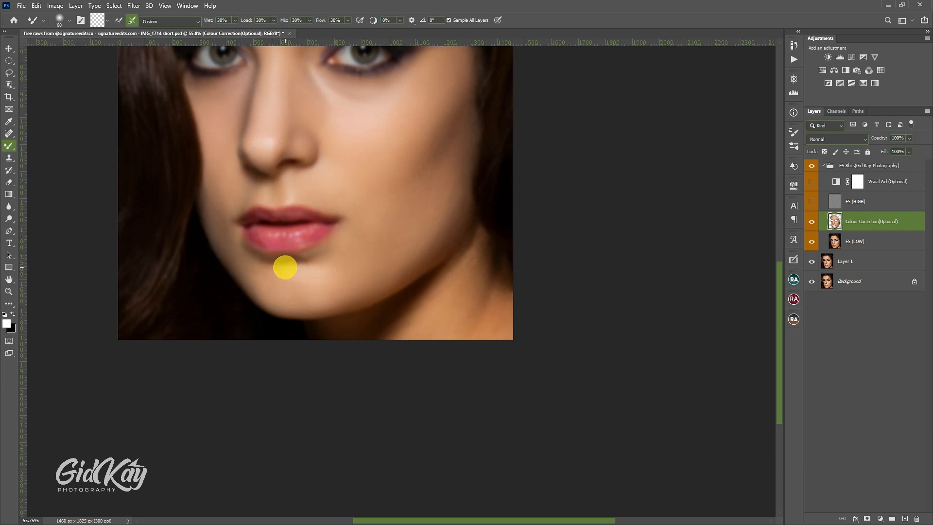
pyautogui.press(']')
pyautogui.press(']')
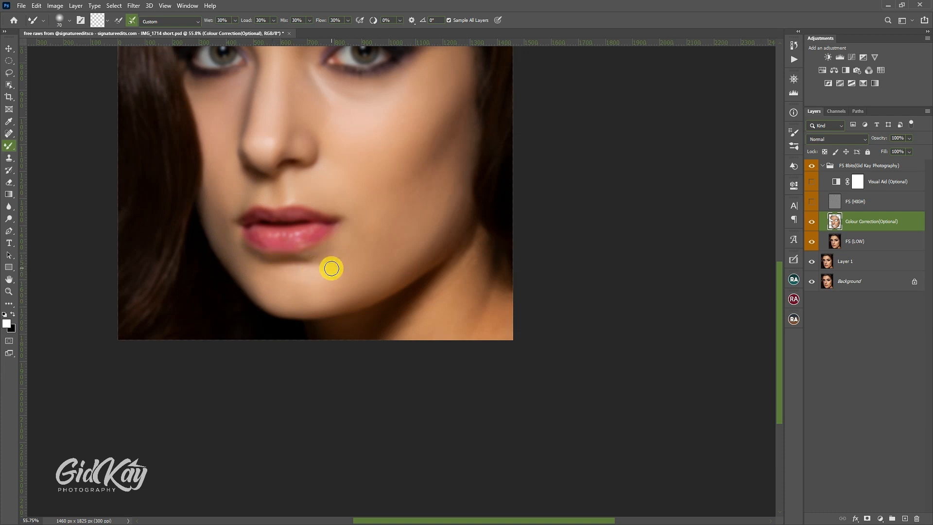
pyautogui.press(']')
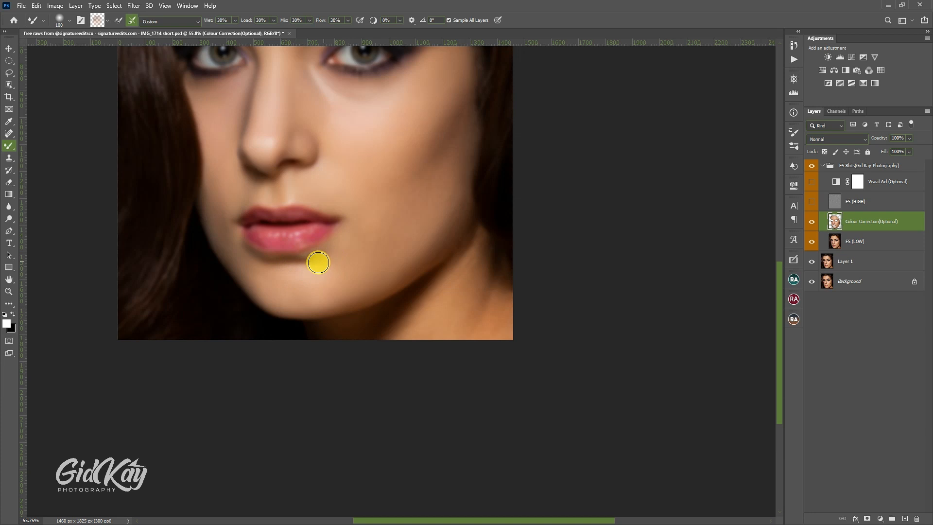
# Step: Blend the right-hand cheek beside the nostril with the Mixer Brush at size 125
pyautogui.scroll(3, 383, 241)
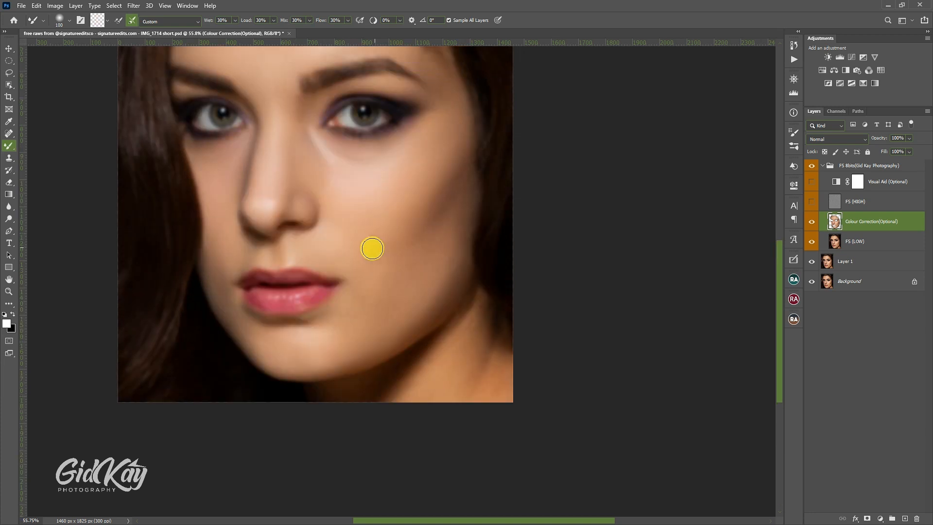
pyautogui.press(']')
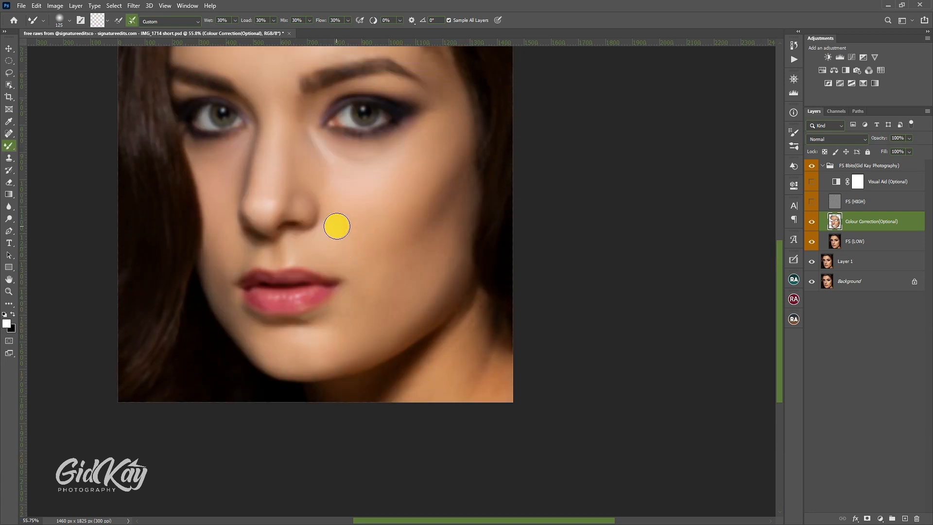
pyautogui.moveTo(332, 217); pyautogui.dragTo(350, 216)
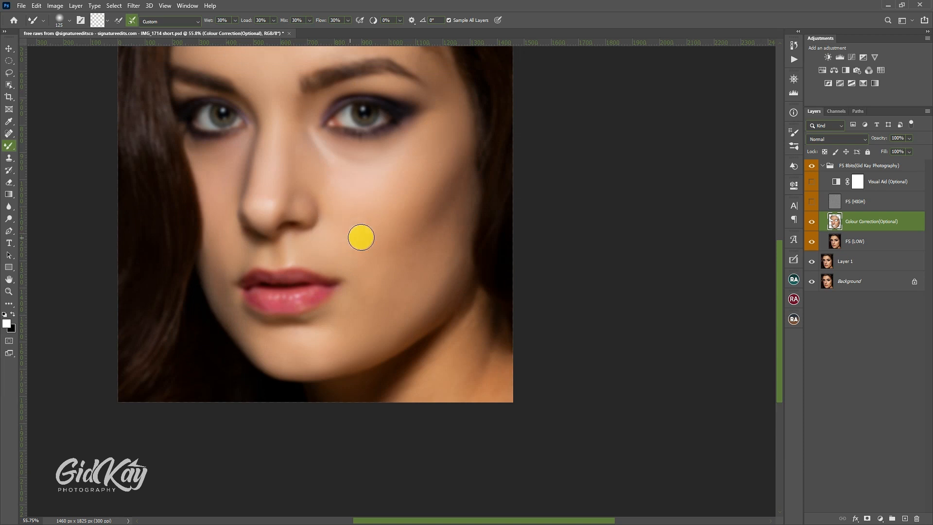
# Step: Smooth the skin around the left-hand eye with the Mixer Brush at sizes 40 to 70
pyautogui.press('[')
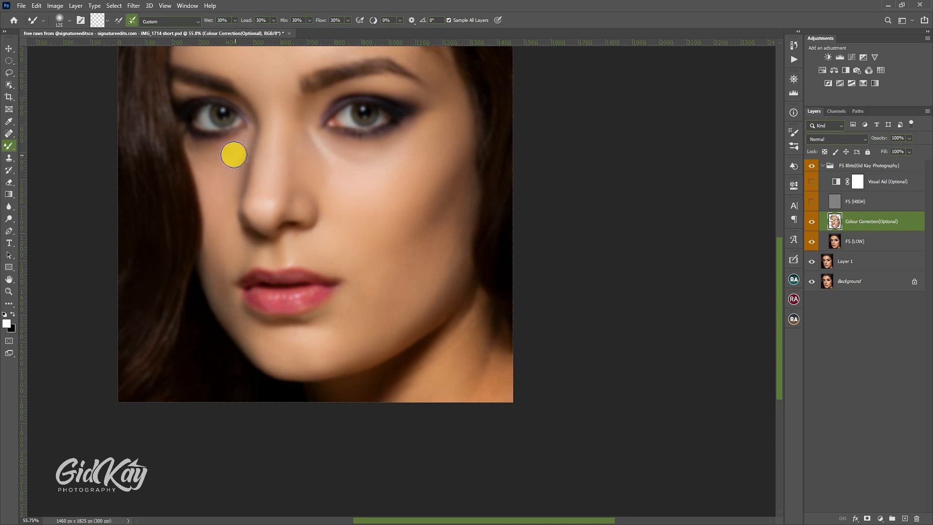
pyautogui.scroll(2, 215, 139)
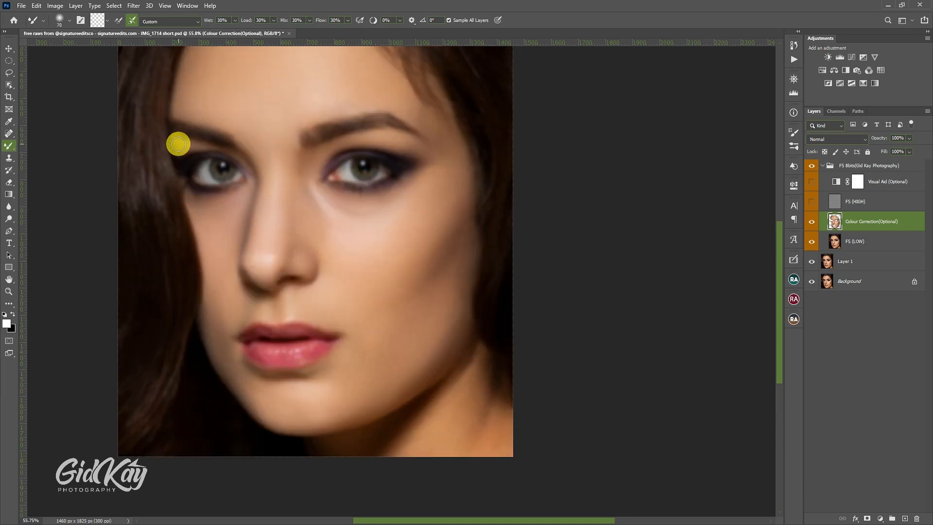
pyautogui.press('[')
pyautogui.press('[')
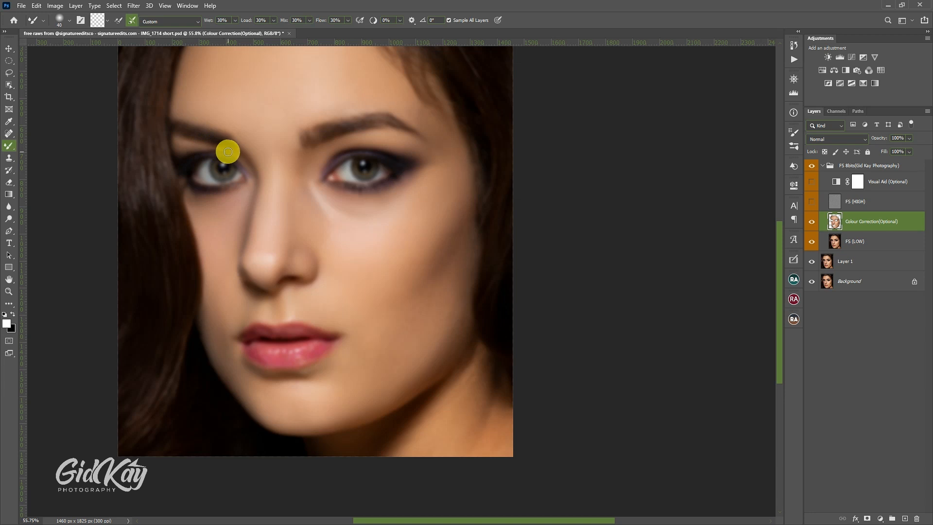
pyautogui.press(']')
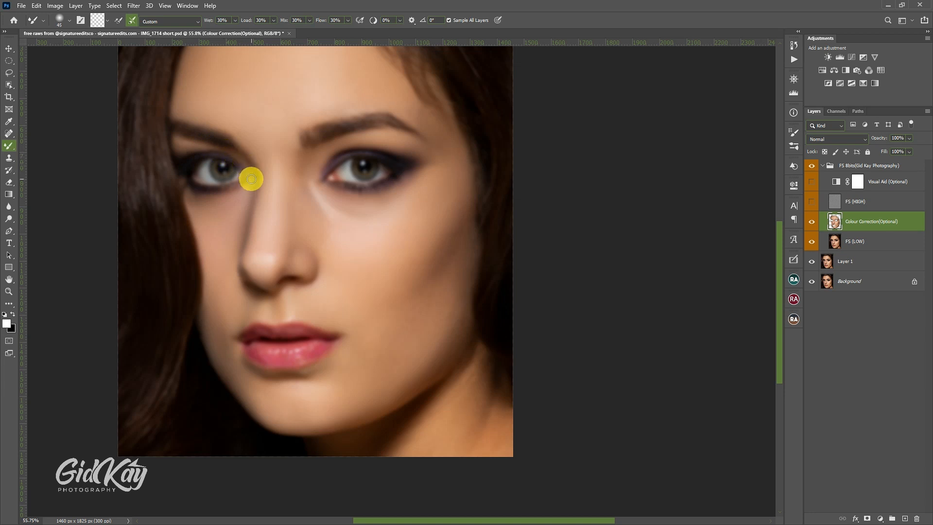
# Step: Blend the inner left-hand brow area and the skin between the eyebrows with the Mixer Brush at sizes 70 to 100
pyautogui.press(']')
pyautogui.press(']')
pyautogui.press(']')
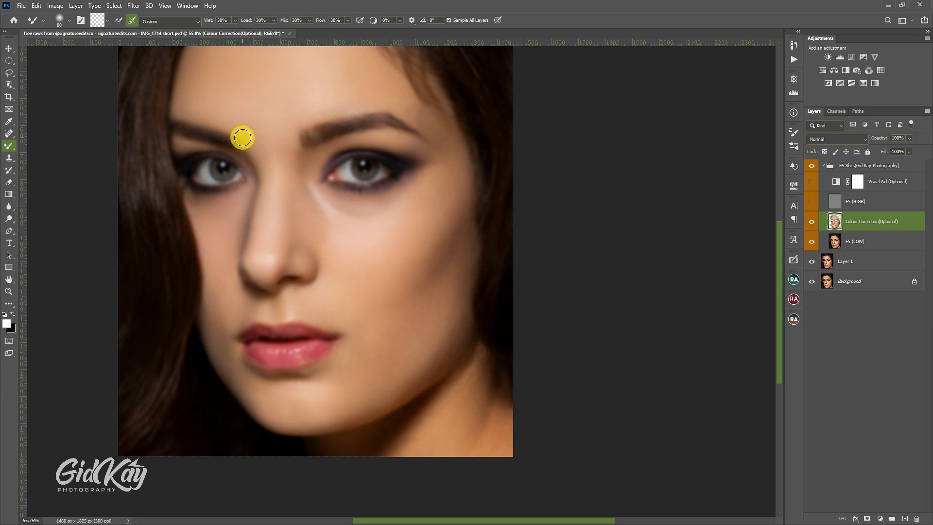
pyautogui.press('[')
pyautogui.press('[')
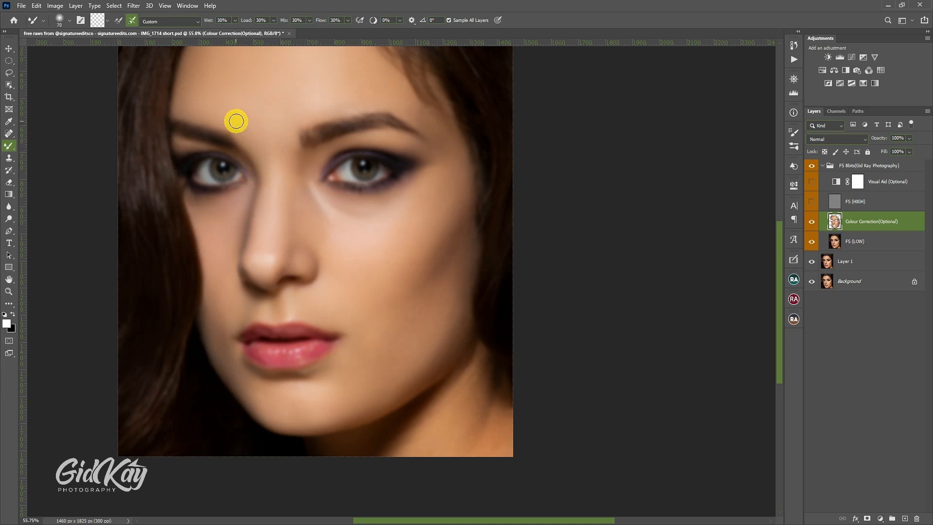
pyautogui.press(']')
pyautogui.press(']')
pyautogui.press(']')
pyautogui.press(']')
pyautogui.press(']')
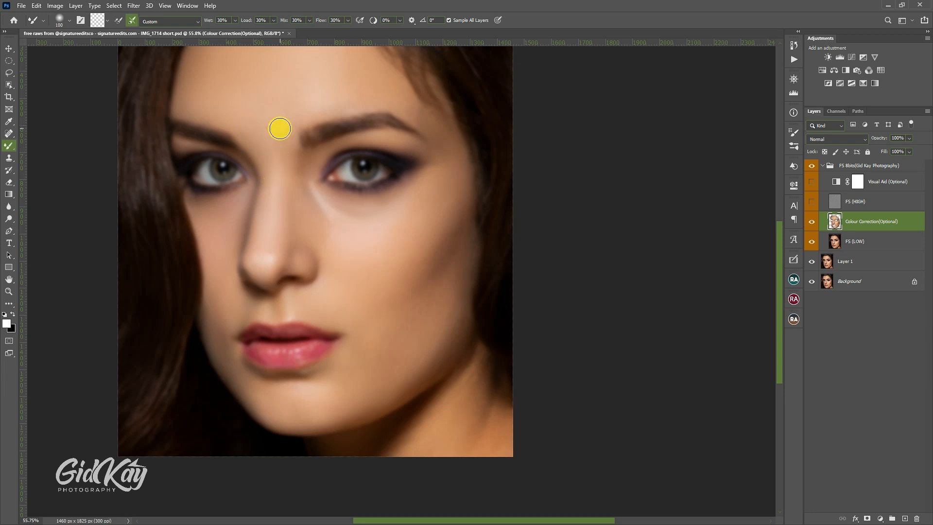
pyautogui.press('[')
pyautogui.press('[')
# Step: Show the FS (HIGH) layer and compare the portrait with and without the Colour Correction layer in the Navigator
pyautogui.click(812, 203)
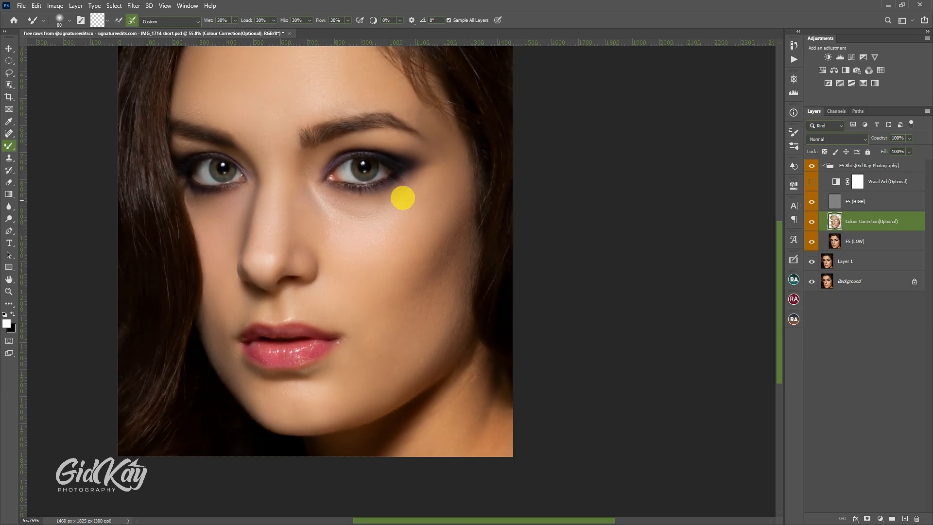
pyautogui.scroll(3, 401, 197)
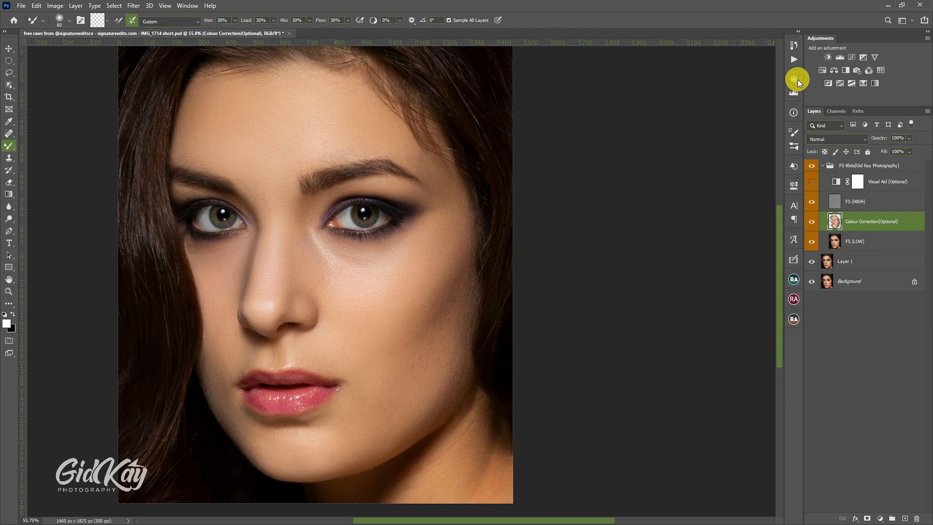
pyautogui.click(797, 80)
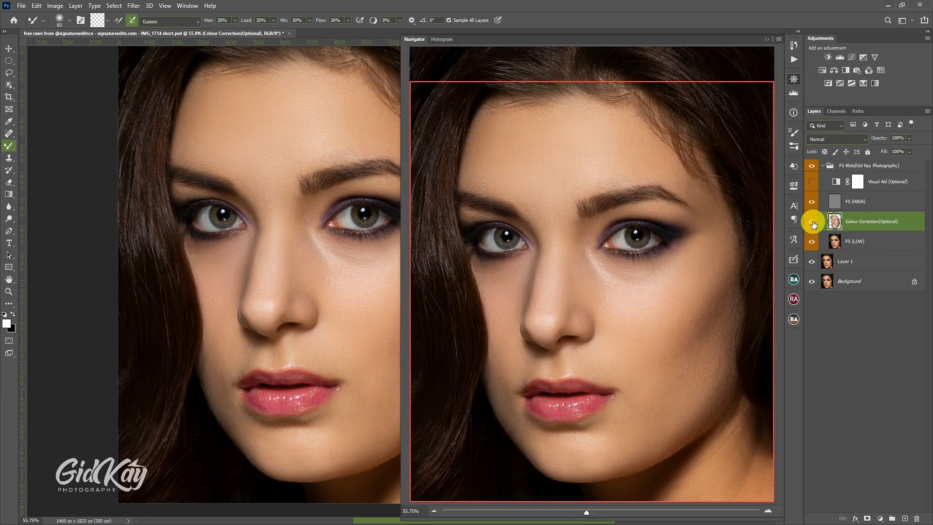
pyautogui.click(812, 222)
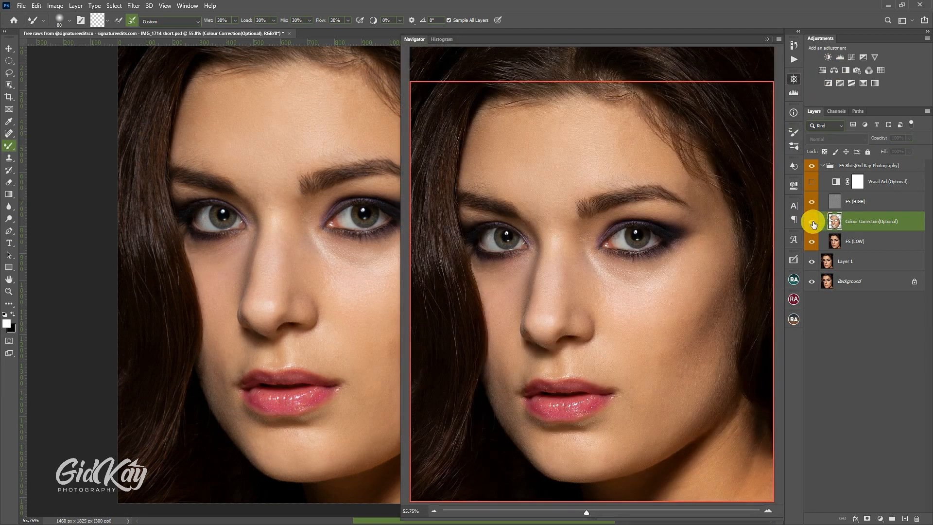
pyautogui.click(814, 224)
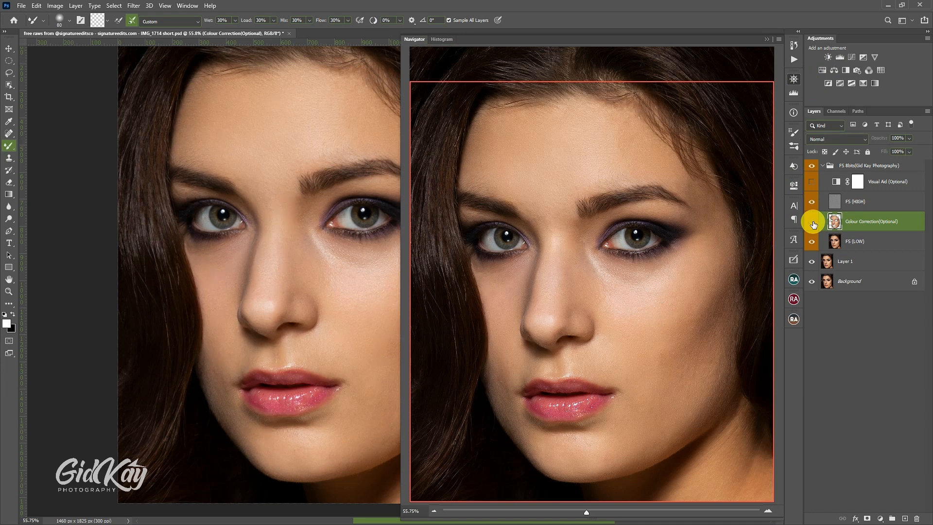
pyautogui.click(813, 224)
pyautogui.click(813, 224)
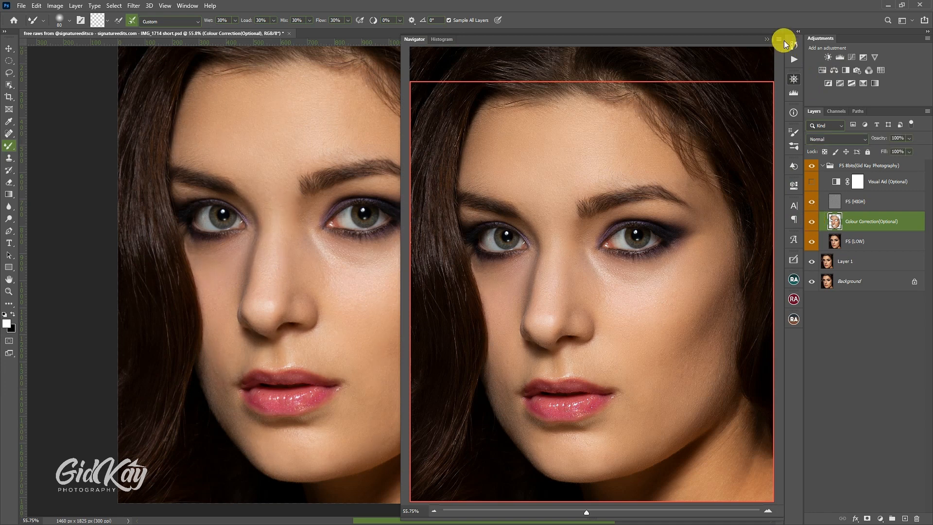
pyautogui.click(766, 40)
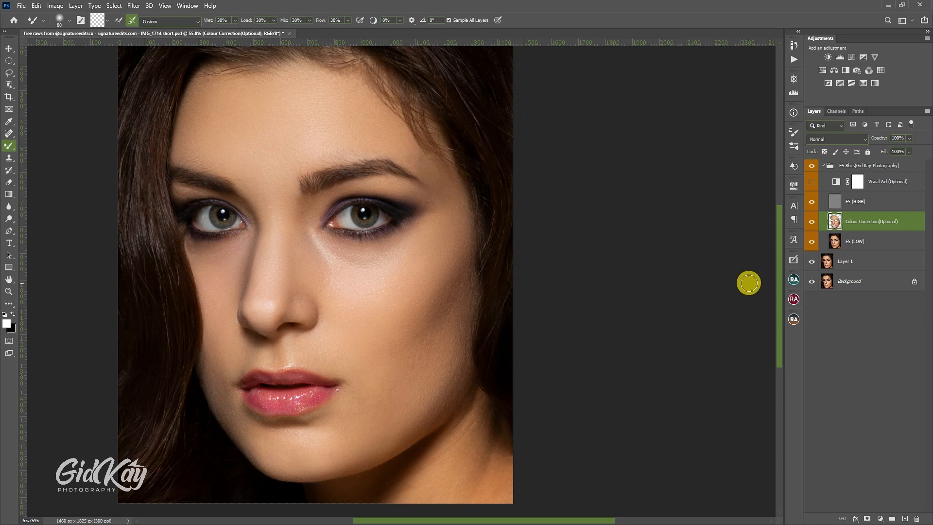
# Step: Isolate the Colour Correction layer and fill the gaps on the right-hand cheek and outer eye corner with the Mixer Brush at sizes 60 to 80
pyautogui.keyDown('alt'); pyautogui.click(812, 224); pyautogui.keyUp('alt')
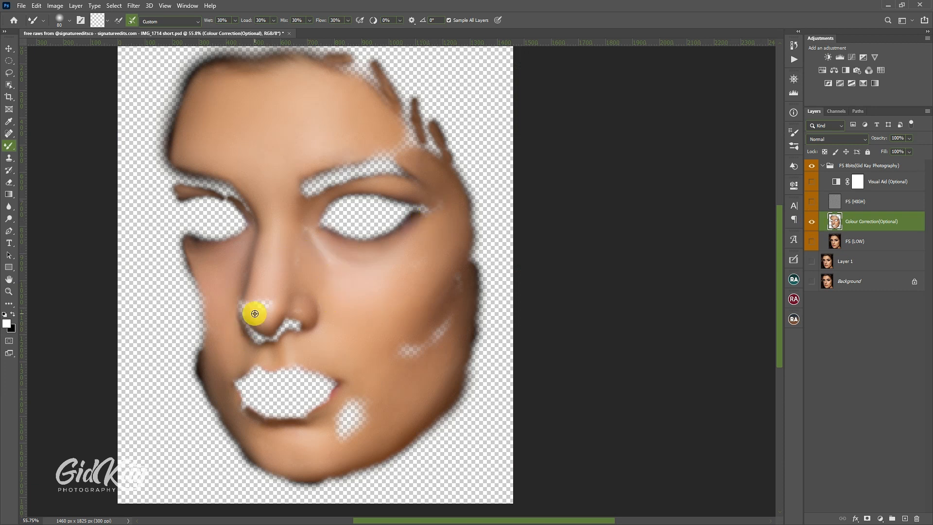
pyautogui.scroll(-1, 382, 323)
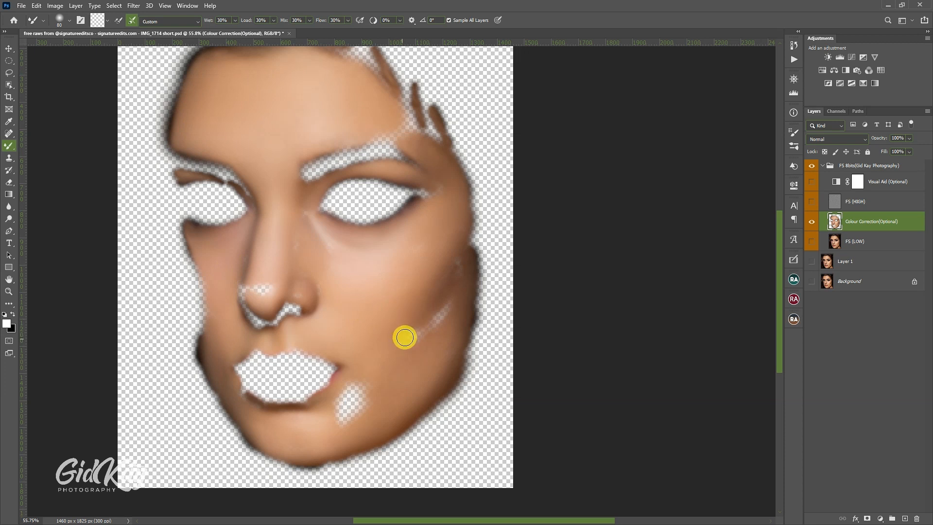
pyautogui.moveTo(410, 335)
pyautogui.mouseDown()
pyautogui.moveTo(445, 301)
pyautogui.moveTo(422, 333)
pyautogui.moveTo(429, 327)
pyautogui.moveTo(447, 297)
pyautogui.moveTo(422, 334)
pyautogui.moveTo(411, 342)
pyautogui.moveTo(405, 329)
pyautogui.moveTo(398, 343)
pyautogui.moveTo(443, 306)
pyautogui.moveTo(421, 337)
pyautogui.moveTo(446, 311)
pyautogui.moveTo(462, 275)
pyautogui.mouseUp()
pyautogui.press(']')
pyautogui.press(']')
pyautogui.press(']')
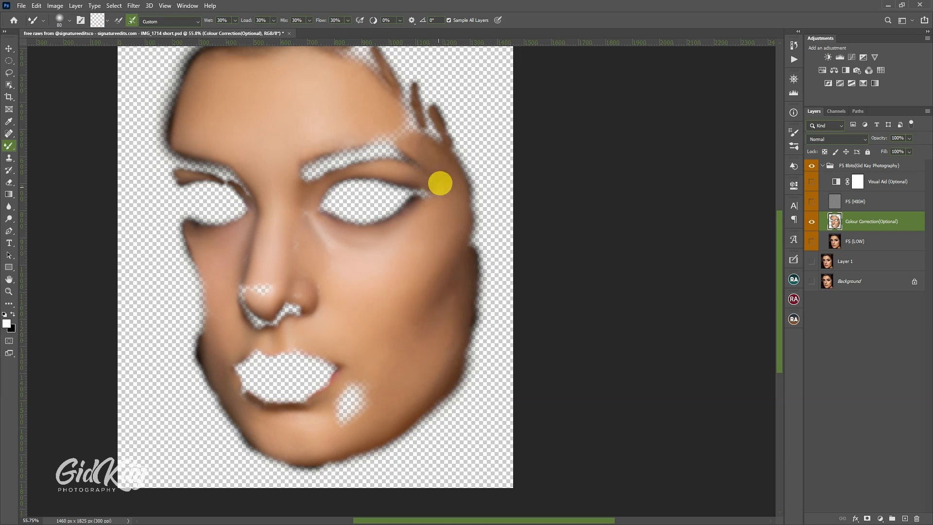
pyautogui.moveTo(440, 184); pyautogui.dragTo(439, 188)
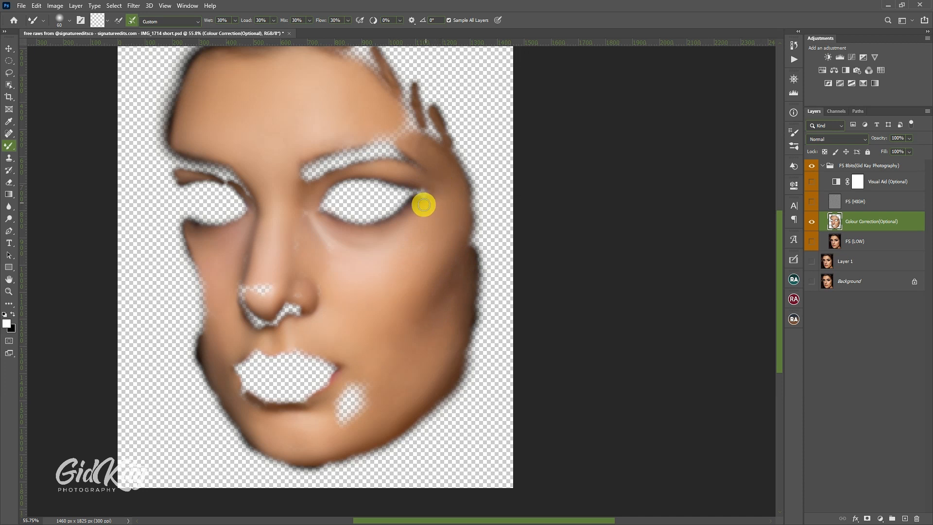
# Step: Blend the nose bridge and the right-hand side of the nose with the Mixer Brush at sizes 40 to 50
pyautogui.scroll(3, 421, 200)
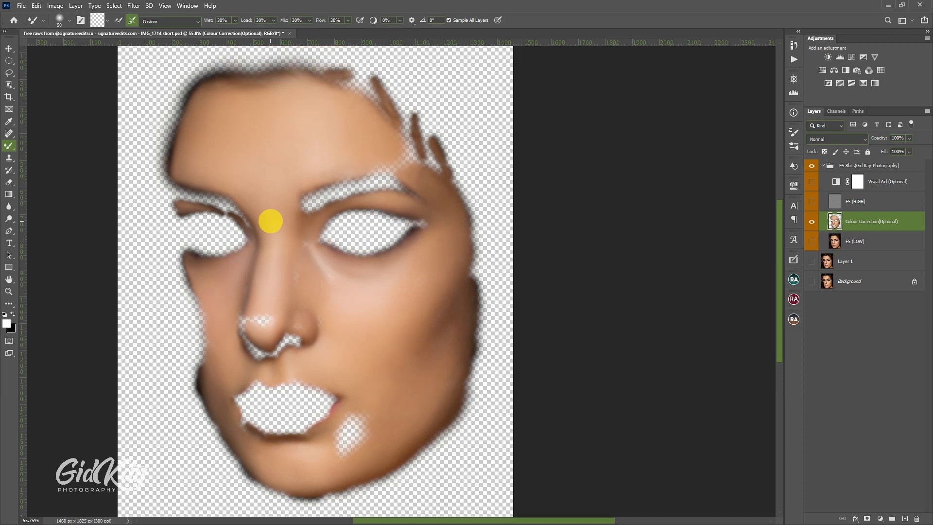
pyautogui.press('[')
pyautogui.press('[')
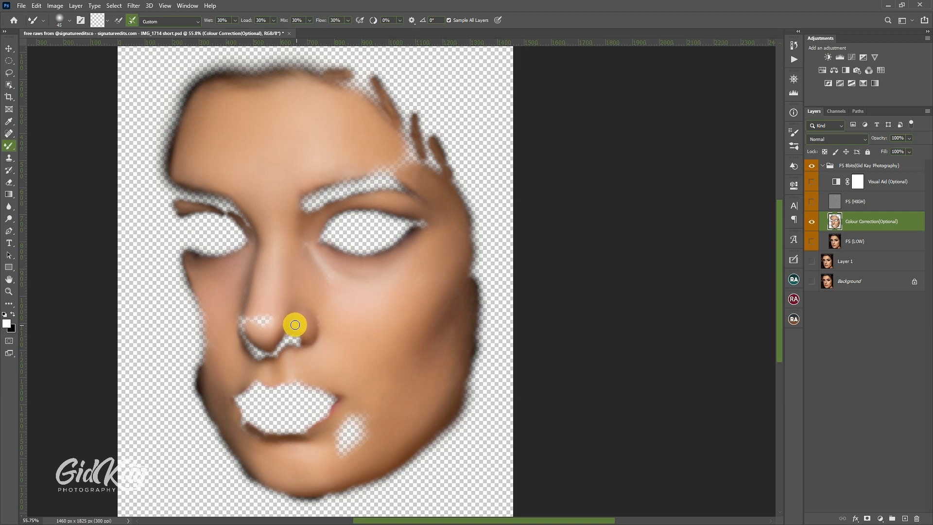
pyautogui.press('[')
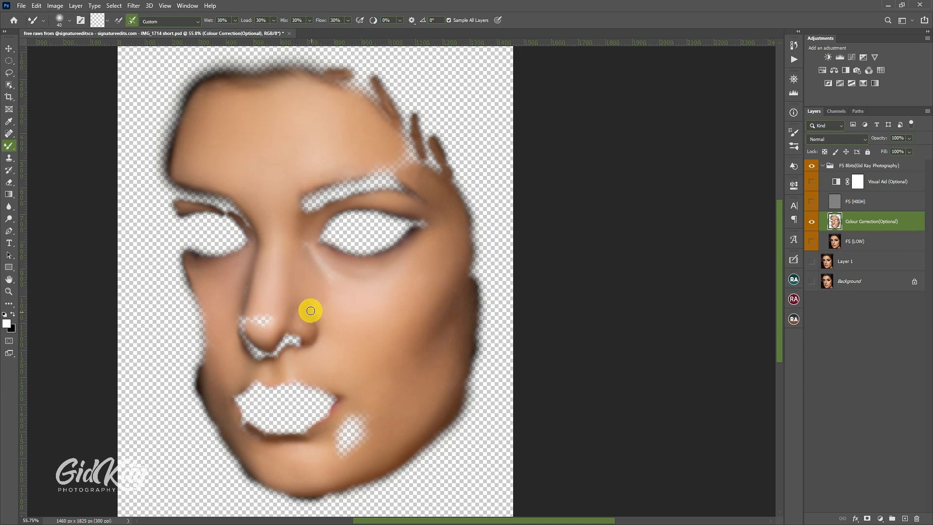
# Step: Fill the gap across the nose tip and blend the nose's left-hand edge with the Mixer Brush at sizes 40 to 50
pyautogui.scroll(-2, 263, 321)
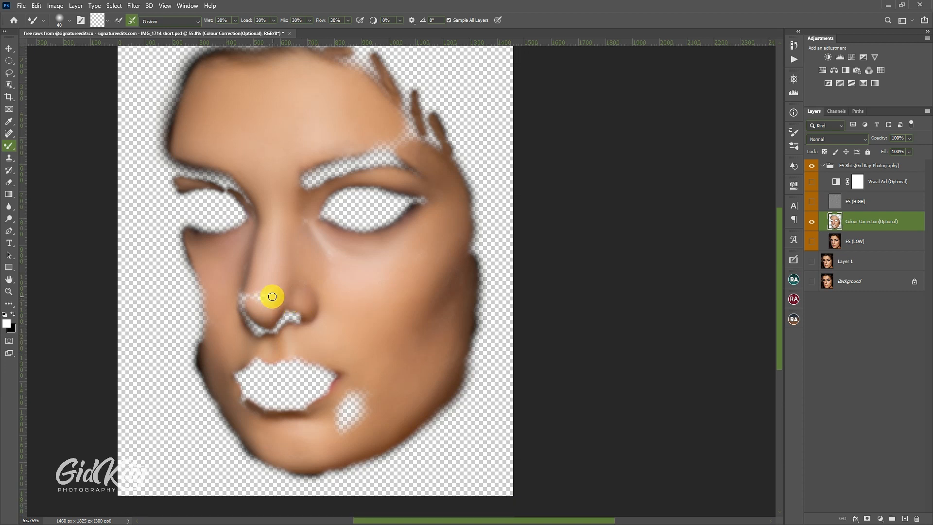
pyautogui.press(']')
pyautogui.keyDown('alt'); pyautogui.click(260, 303); pyautogui.keyUp('alt')
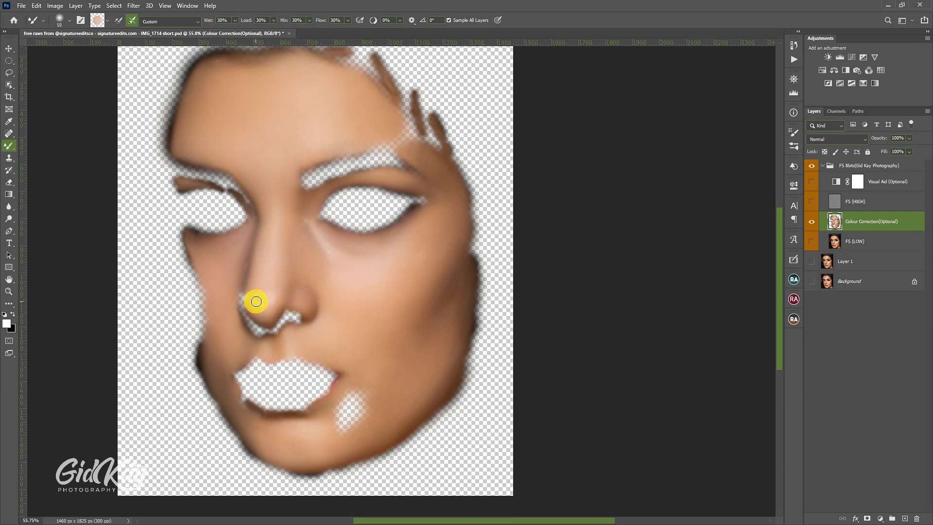
pyautogui.moveTo(256, 301); pyautogui.dragTo(254, 294)
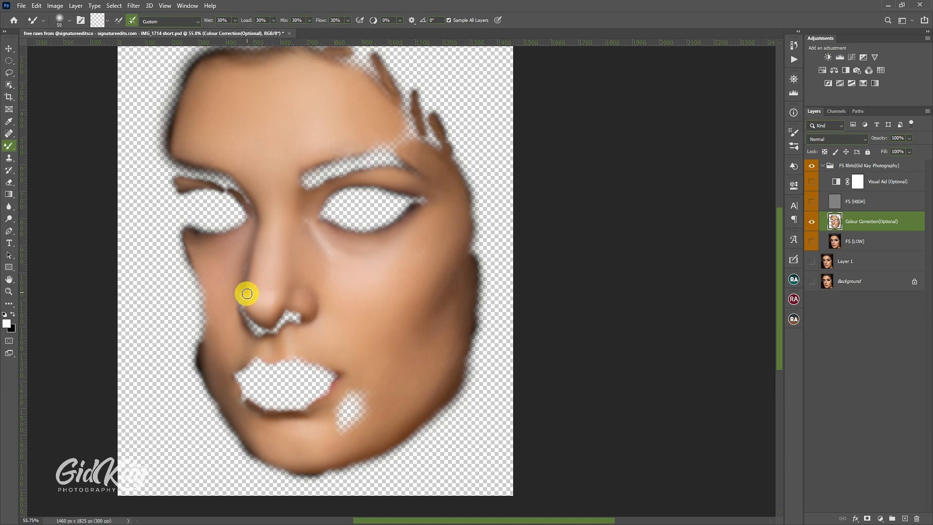
pyautogui.press('[')
pyautogui.moveTo(244, 297); pyautogui.dragTo(248, 233)
# Step: Smooth the right-hand inner eye corner and the skin beside the left-hand nostril with the Mixer Brush at sizes 40 to 50
pyautogui.scroll(-2, 272, 214)
pyautogui.press(']')
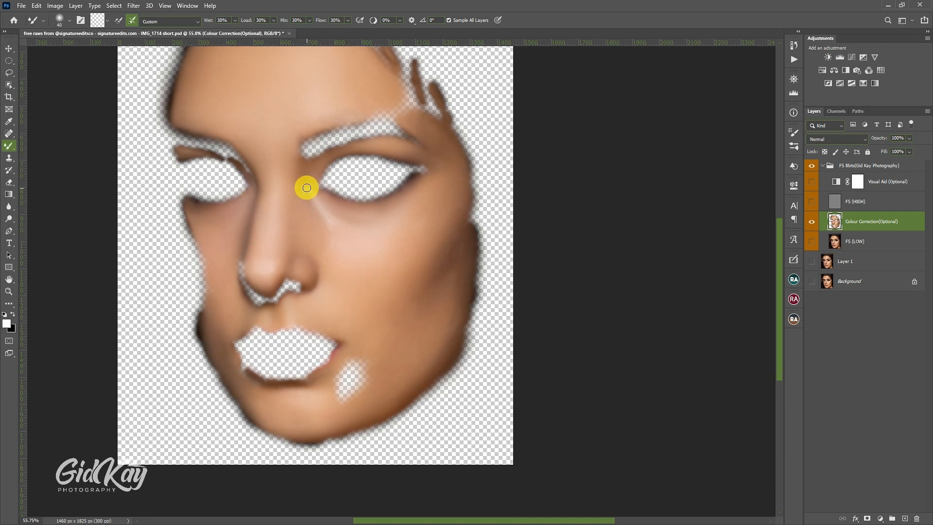
pyautogui.press(']')
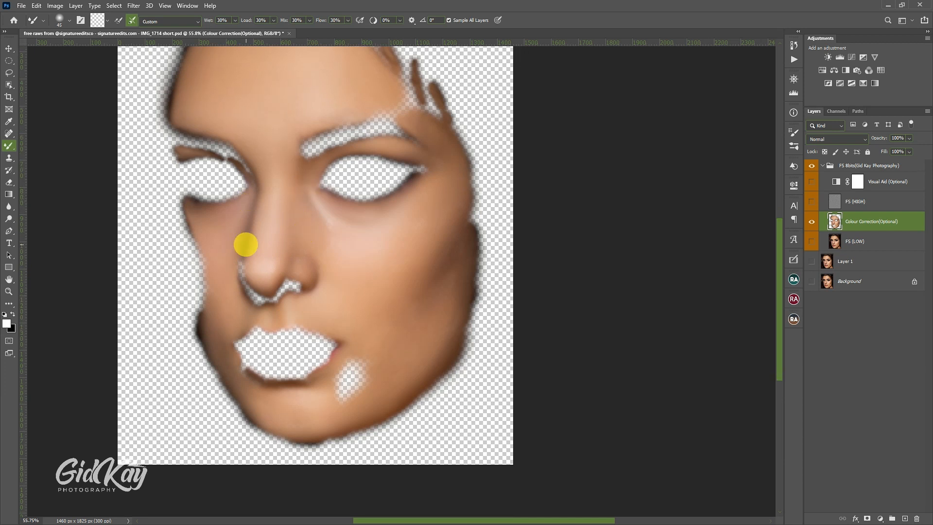
pyautogui.scroll(-2, 246, 244)
pyautogui.press('[')
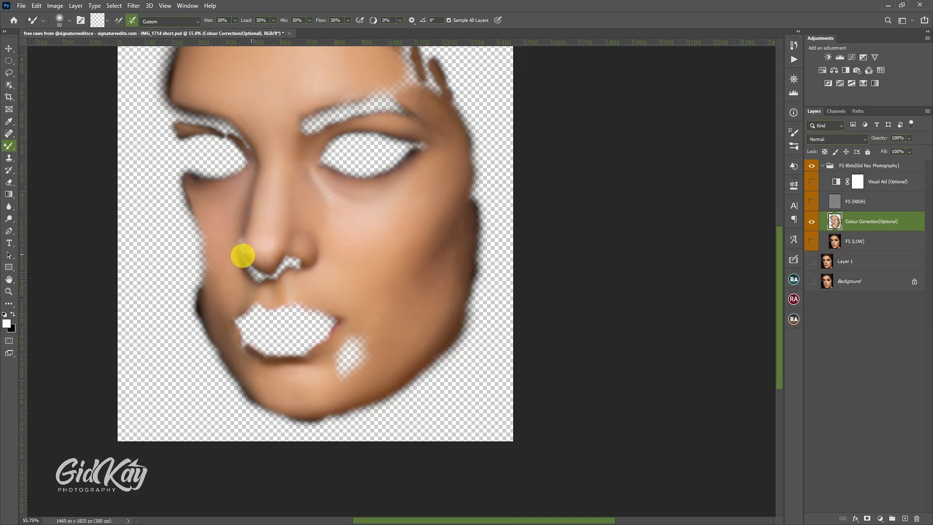
pyautogui.moveTo(244, 256)
pyautogui.mouseDown()
pyautogui.moveTo(240, 240)
pyautogui.moveTo(238, 252)
pyautogui.mouseUp()
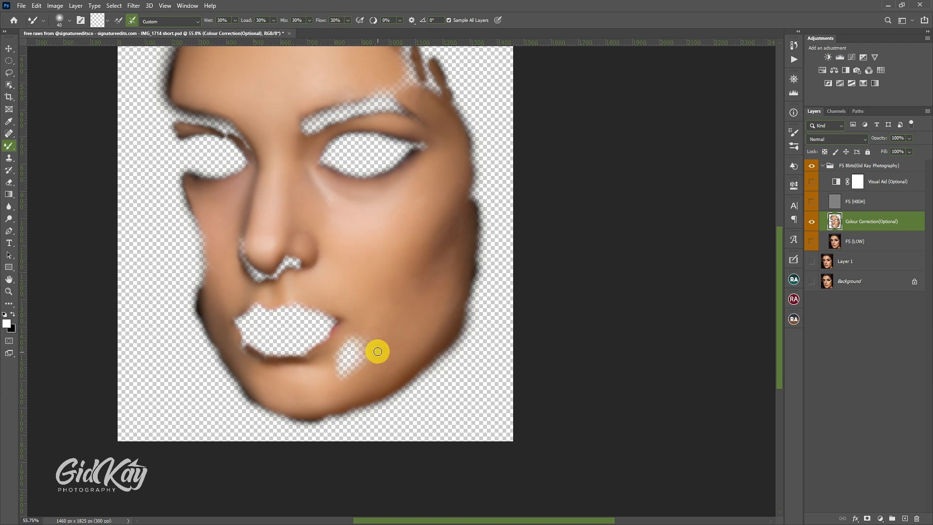
# Step: Fill the gap below the right-hand mouth corner with the Mixer Brush, then restore the visibility of the other layers
pyautogui.press('[')
pyautogui.scroll(-1, 374, 348)
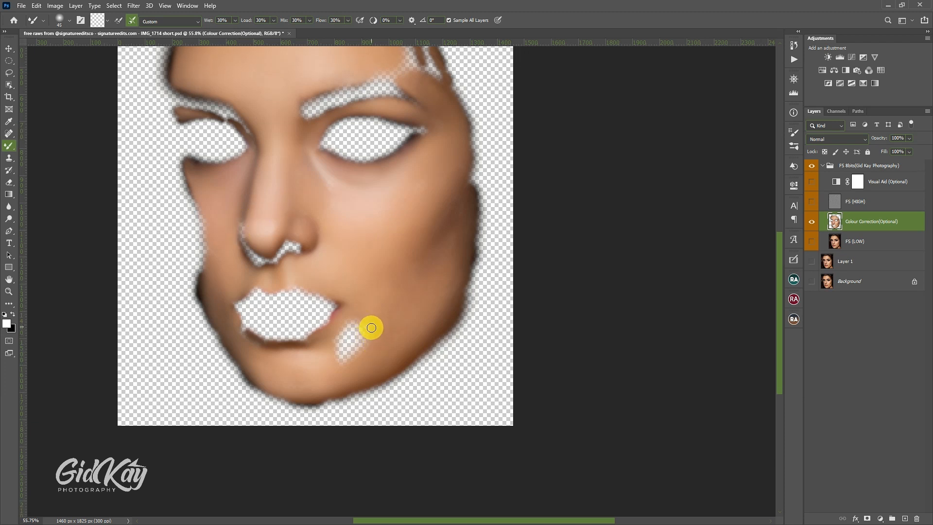
pyautogui.moveTo(367, 334)
pyautogui.mouseDown()
pyautogui.moveTo(345, 362)
pyautogui.moveTo(366, 326)
pyautogui.moveTo(337, 360)
pyautogui.moveTo(354, 341)
pyautogui.moveTo(339, 346)
pyautogui.moveTo(338, 338)
pyautogui.mouseUp()
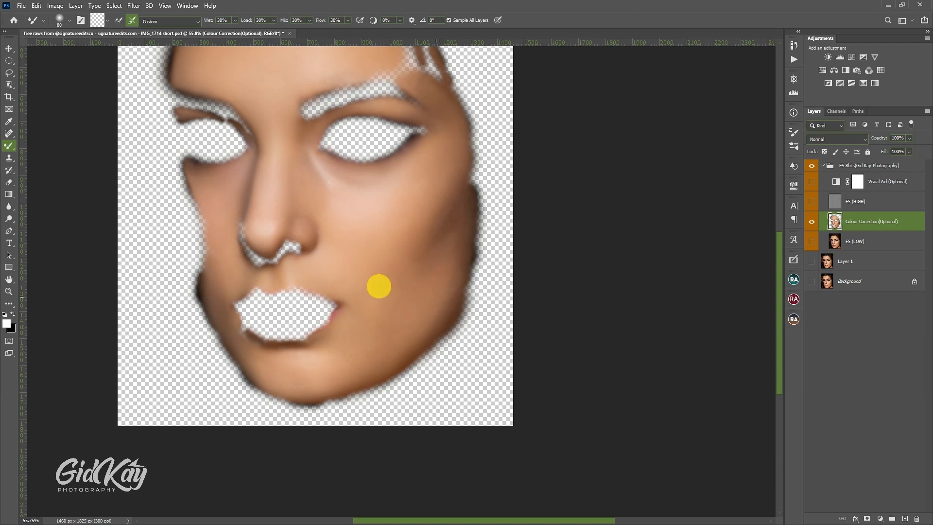
pyautogui.keyDown('alt'); pyautogui.click(812, 222); pyautogui.keyUp('alt')
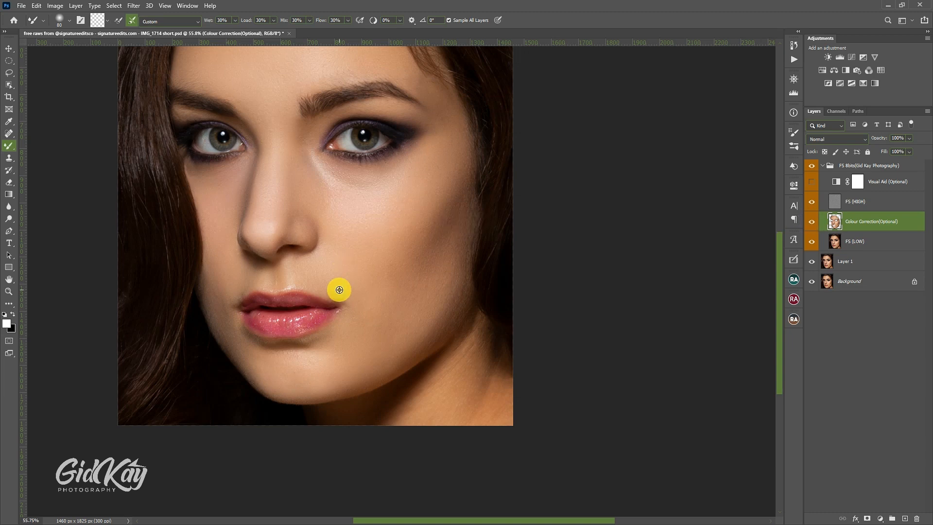
# Step: Smooth the neck below the right-hand jawline with the Mixer Brush at sizes 60 to 80
pyautogui.scroll(2, 336, 286)
pyautogui.scroll(-1, 339, 278)
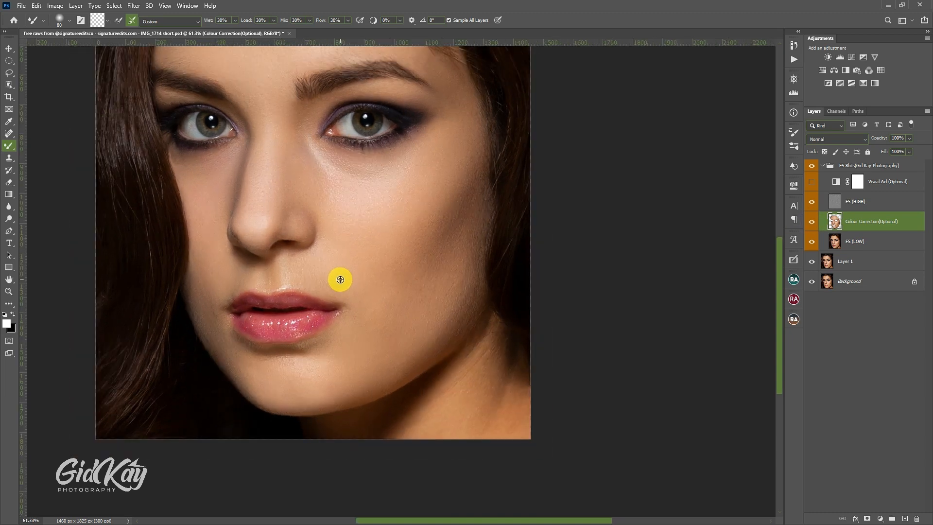
pyautogui.scroll(1, 390, 283)
pyautogui.scroll(-1, 391, 283)
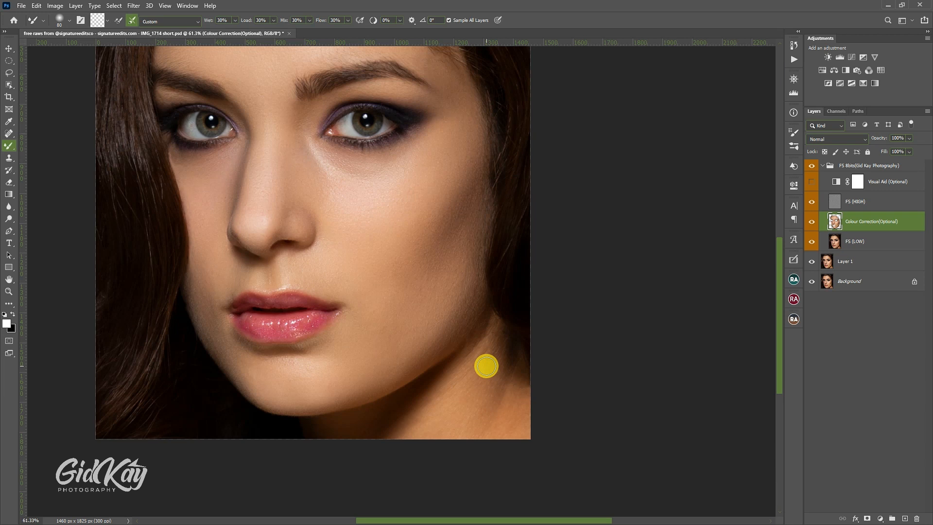
pyautogui.scroll(-1, 486, 366)
pyautogui.scroll(-1, 485, 363)
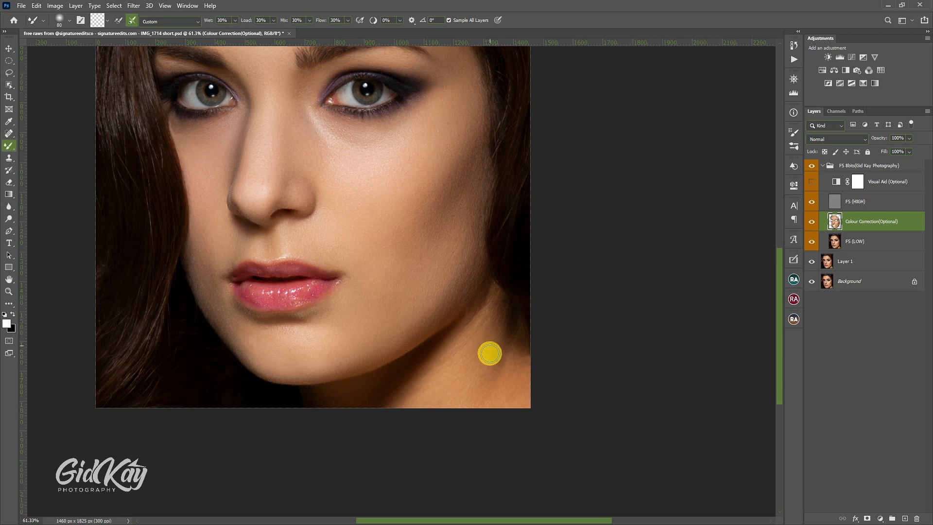
pyautogui.press('[')
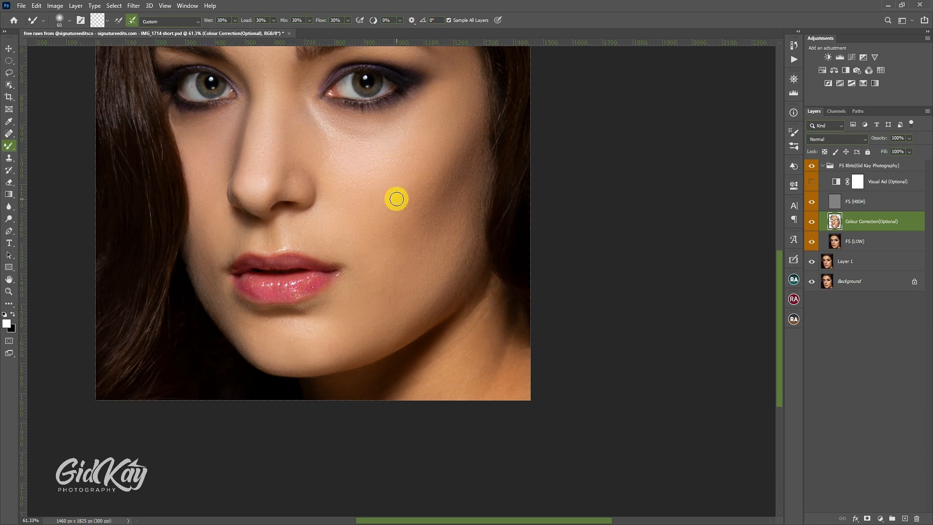
# Step: Hide the FS (HIGH) layer and smooth the neck below the right-hand jawline with the Mixer Brush at sizes from 70 upward
pyautogui.click(813, 202)
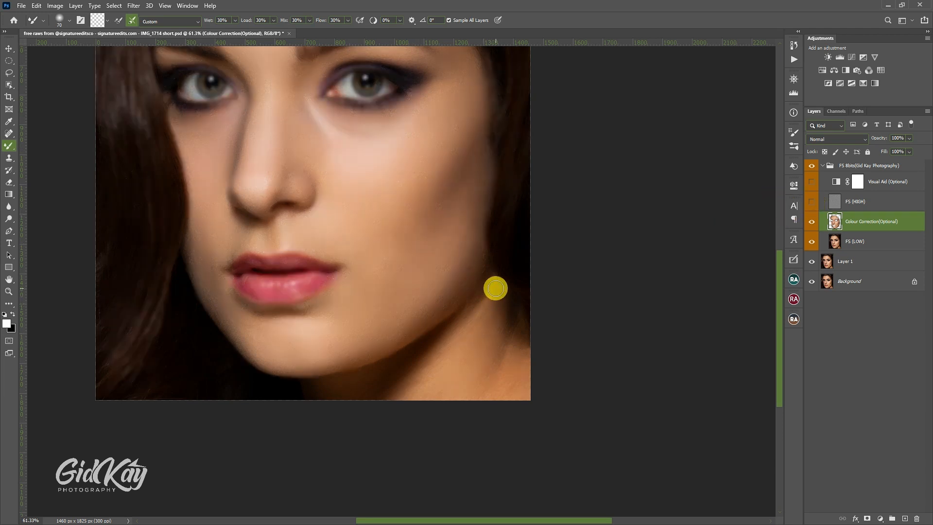
pyautogui.moveTo(488, 289)
pyautogui.mouseDown()
pyautogui.moveTo(401, 395)
pyautogui.moveTo(384, 400)
pyautogui.moveTo(431, 363)
pyautogui.moveTo(407, 401)
pyautogui.mouseUp()
pyautogui.press(']')
pyautogui.press(']')
pyautogui.press(']')
pyautogui.moveTo(457, 360)
pyautogui.mouseDown()
pyautogui.moveTo(444, 381)
pyautogui.moveTo(479, 331)
pyautogui.moveTo(466, 341)
pyautogui.mouseUp()
pyautogui.press('[')
pyautogui.press('[')
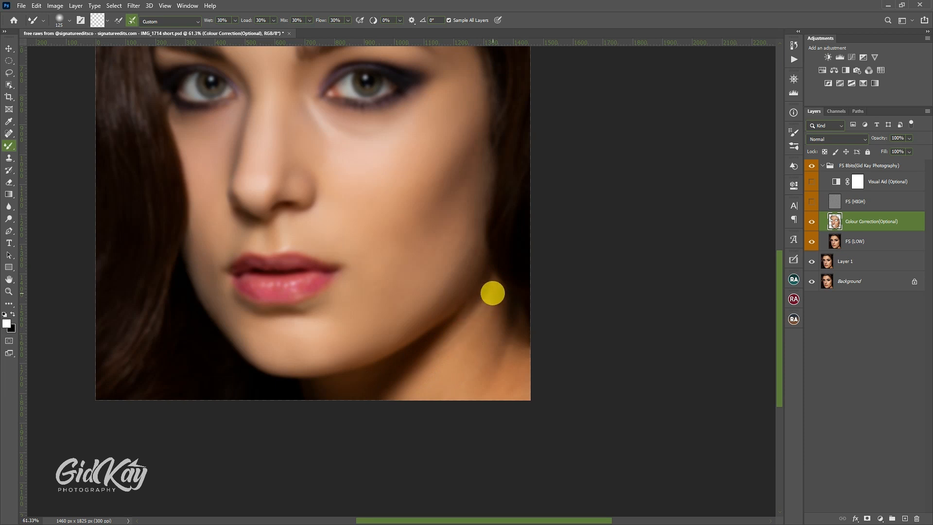
# Step: Blend the shadow along the underside of the jaw, from below the right-hand ear to beneath the chin, with the Mixer Brush at varying sizes
pyautogui.moveTo(491, 294)
pyautogui.mouseDown()
pyautogui.moveTo(470, 324)
pyautogui.moveTo(503, 296)
pyautogui.moveTo(463, 387)
pyautogui.moveTo(484, 360)
pyautogui.moveTo(452, 405)
pyautogui.moveTo(499, 338)
pyautogui.moveTo(467, 392)
pyautogui.moveTo(504, 355)
pyautogui.moveTo(488, 403)
pyautogui.moveTo(518, 341)
pyautogui.moveTo(492, 390)
pyautogui.moveTo(522, 342)
pyautogui.moveTo(510, 404)
pyautogui.moveTo(527, 390)
pyautogui.moveTo(492, 405)
pyautogui.moveTo(519, 360)
pyautogui.moveTo(490, 363)
pyautogui.moveTo(510, 348)
pyautogui.moveTo(519, 311)
pyautogui.moveTo(515, 335)
pyautogui.moveTo(524, 316)
pyautogui.moveTo(528, 339)
pyautogui.moveTo(518, 337)
pyautogui.moveTo(508, 295)
pyautogui.moveTo(400, 380)
pyautogui.moveTo(441, 333)
pyautogui.moveTo(386, 383)
pyautogui.moveTo(405, 358)
pyautogui.moveTo(350, 395)
pyautogui.moveTo(360, 381)
pyautogui.moveTo(333, 384)
pyautogui.moveTo(356, 393)
pyautogui.moveTo(316, 392)
pyautogui.mouseUp()
pyautogui.press(']')
pyautogui.press(']')
pyautogui.press('[')
pyautogui.press('[')
pyautogui.press('[')
pyautogui.press('[')
pyautogui.press(']')
pyautogui.press(']')
pyautogui.press(']')
pyautogui.press('[')
pyautogui.press(']')
pyautogui.press(']')
pyautogui.press(']')
# Step: Smooth the chin's lower edge and the skin beside the left-hand mouth corner with a smaller Mixer Brush at about size 45
pyautogui.press('[')
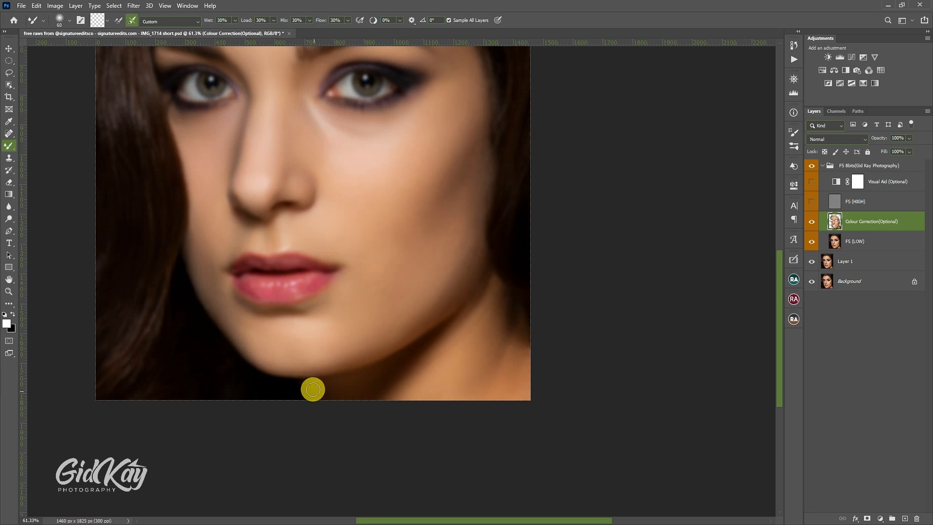
pyautogui.press('[')
pyautogui.press('[')
pyautogui.moveTo(267, 364); pyautogui.dragTo(311, 370)
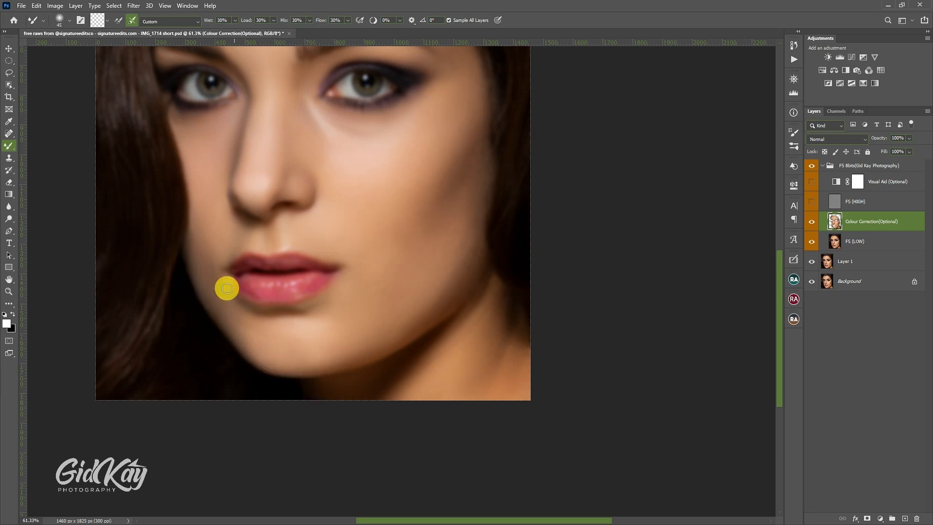
pyautogui.press(']')
pyautogui.moveTo(227, 289)
pyautogui.mouseDown()
pyautogui.moveTo(213, 264)
pyautogui.moveTo(244, 307)
pyautogui.mouseUp()
pyautogui.press('[')
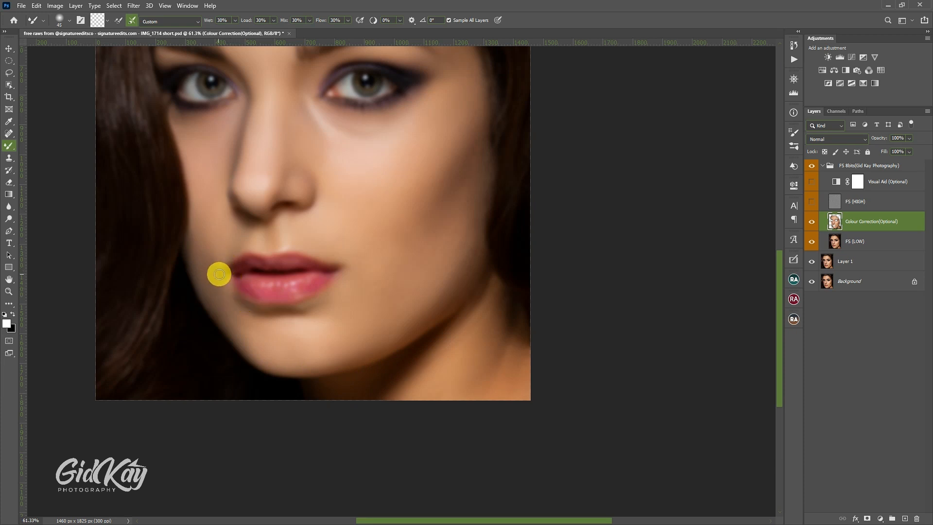
pyautogui.press('[')
# Step: Blend the skin between the left-hand mouth corner and the nose with the Mixer Brush at size 60
pyautogui.scroll(1, 227, 282)
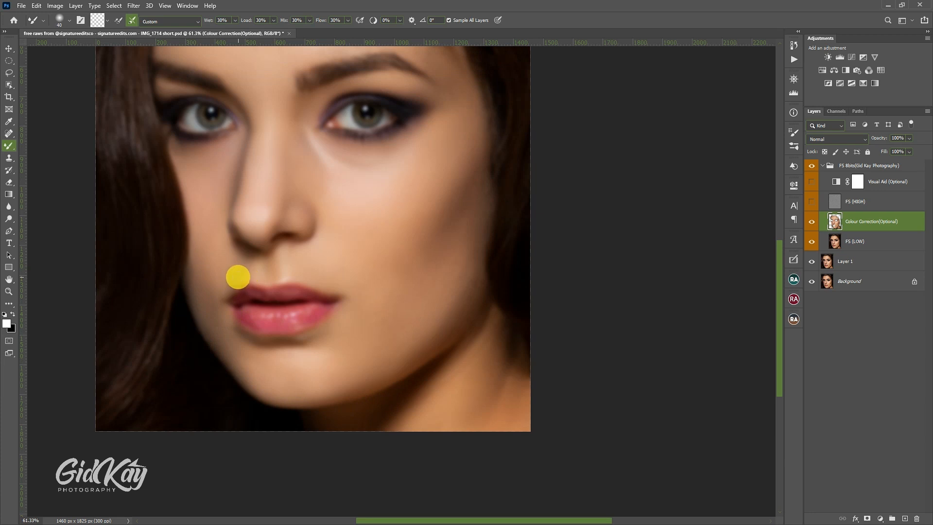
pyautogui.press(']')
pyautogui.press(']')
pyautogui.moveTo(231, 283); pyautogui.dragTo(253, 263)
pyautogui.scroll(1, 253, 264)
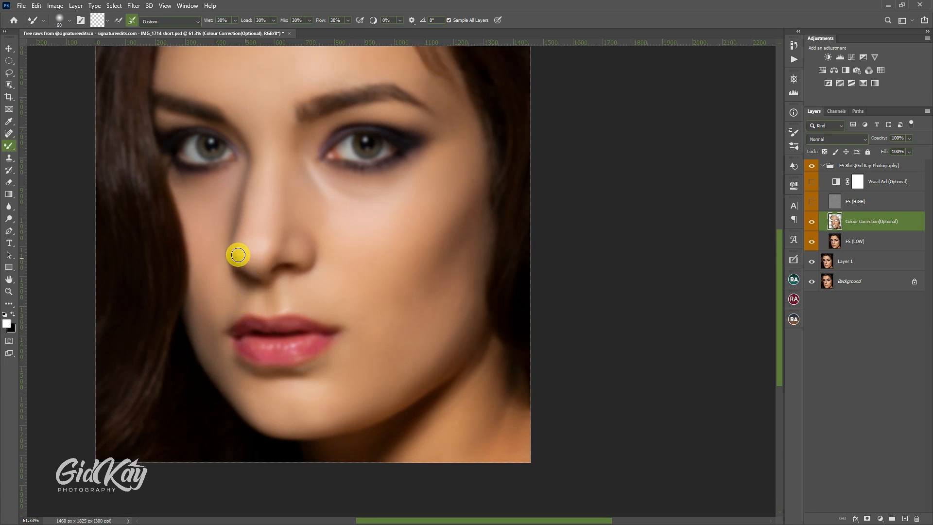
# Step: Smooth the shadow down the nose's left-hand side, from the inner eye corner to the nostril, with the Mixer Brush at size 35
pyautogui.press('[')
pyautogui.press('[')
pyautogui.press('[')
pyautogui.press('[')
pyautogui.moveTo(249, 162); pyautogui.dragTo(234, 243)
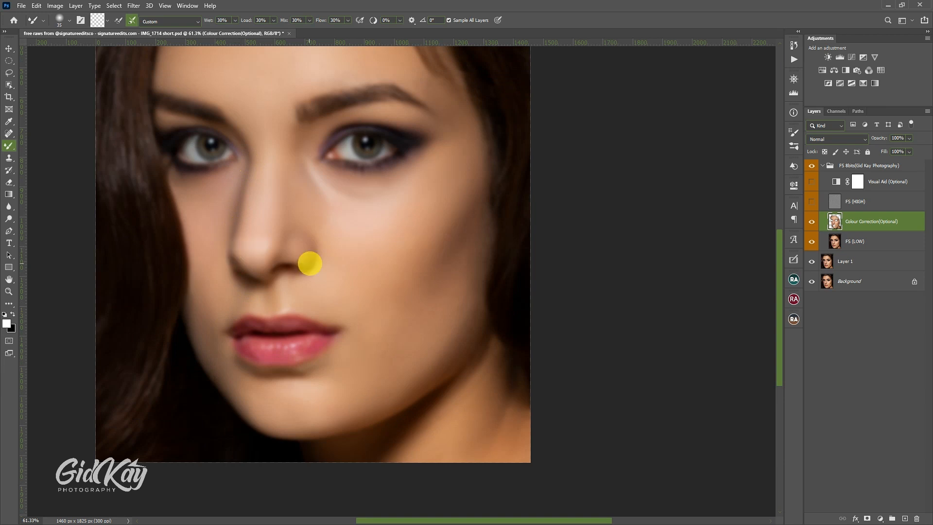
# Step: Smooth the outer edge of the right-hand cheek up toward the temple with the Mixer Brush at sizes 50 to 90
pyautogui.scroll(3, 444, 315)
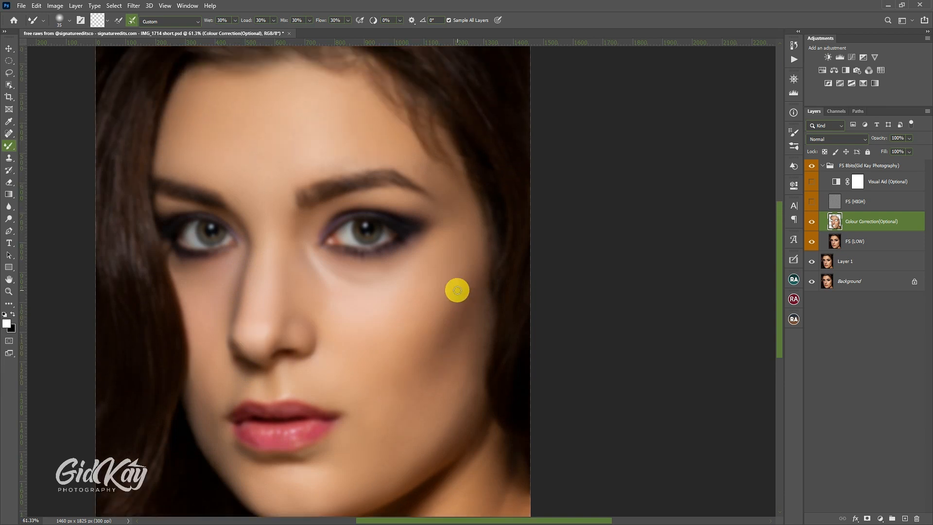
pyautogui.press(']')
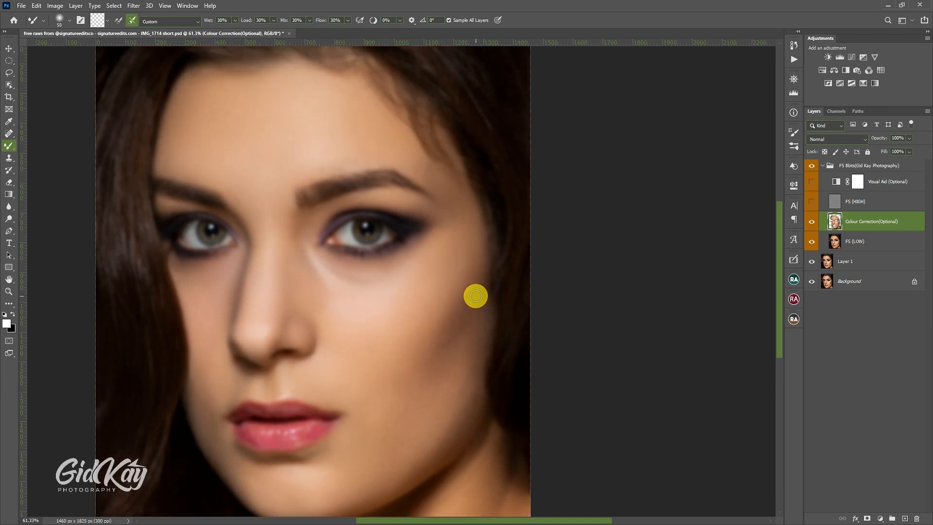
pyautogui.press(']')
pyautogui.press(']')
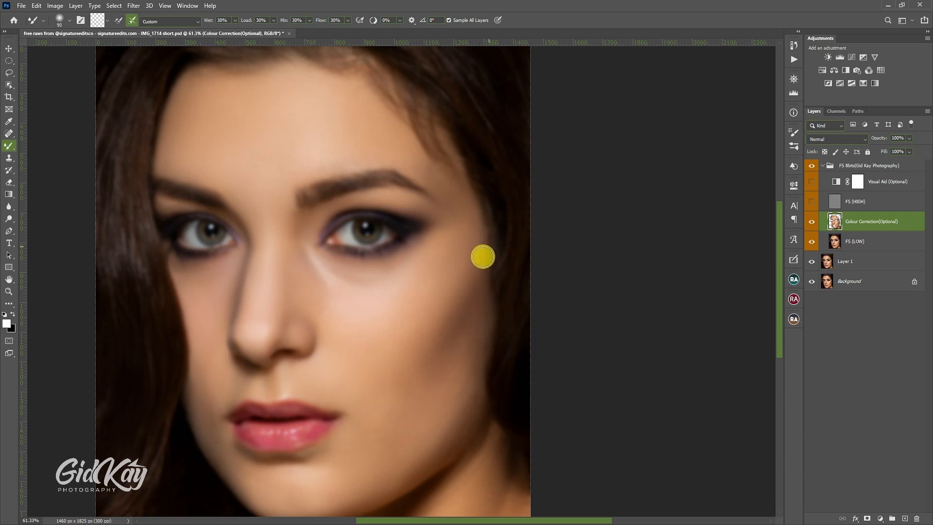
# Step: Smooth the right-hand temple and the forehead with the Mixer Brush, enlarging it to size 150
pyautogui.scroll(3, 466, 225)
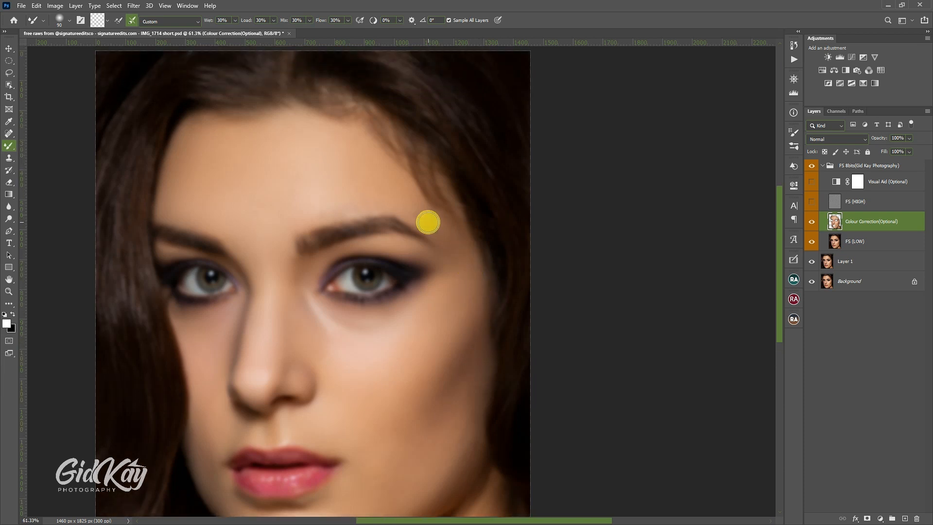
pyautogui.scroll(2, 260, 152)
pyautogui.press(']')
pyautogui.press(']')
pyautogui.press(']')
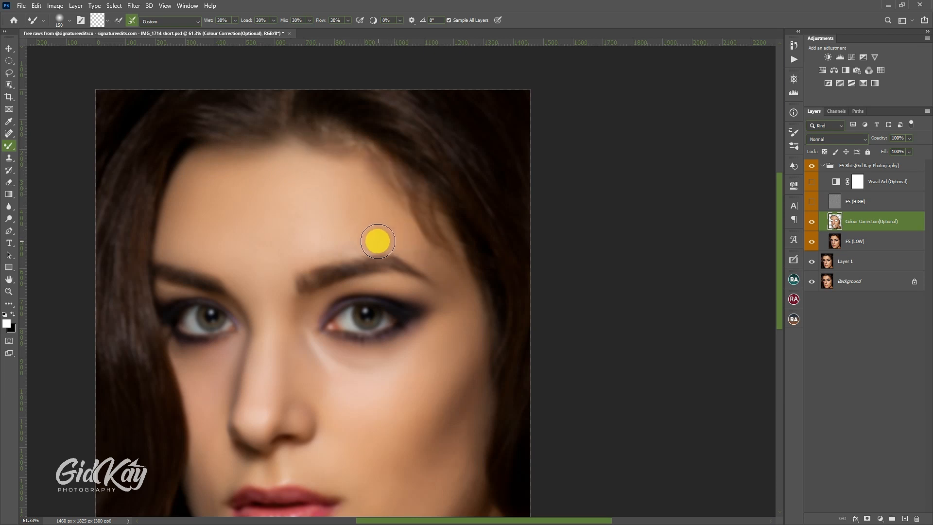
# Step: Blend the skin between the brows and above the right-hand eyebrow with the Mixer Brush at sizes 90 down to 50, then show FS (HIGH)
pyautogui.press('[')
pyautogui.press('[')
pyautogui.press('[')
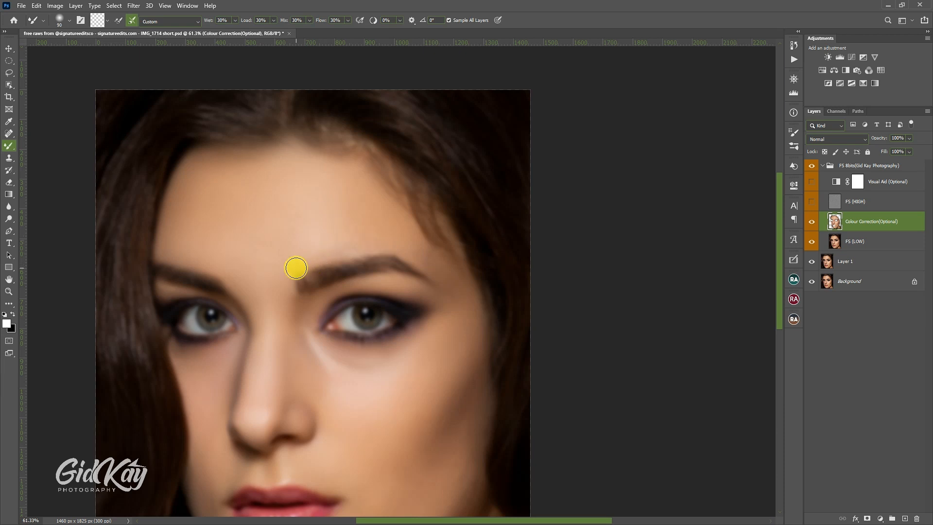
pyautogui.press('[')
pyautogui.press('[')
pyautogui.press('[')
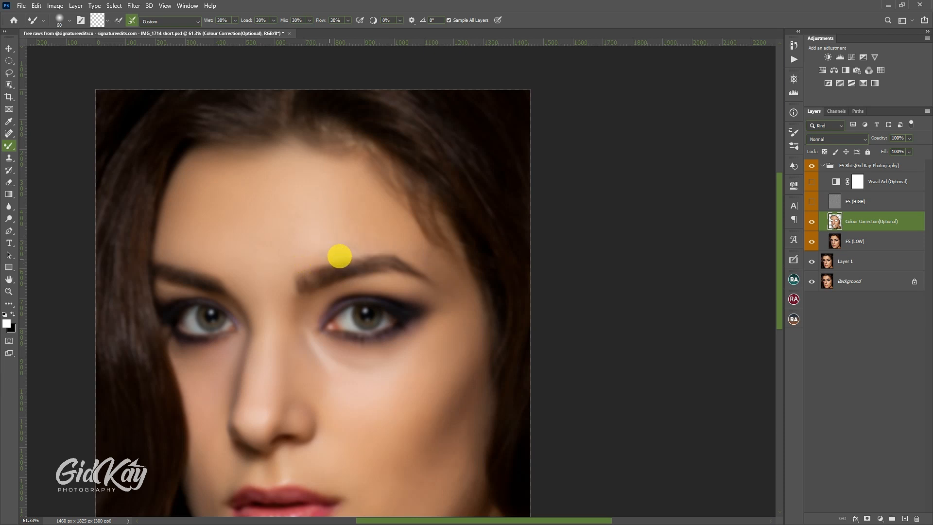
pyautogui.press('[')
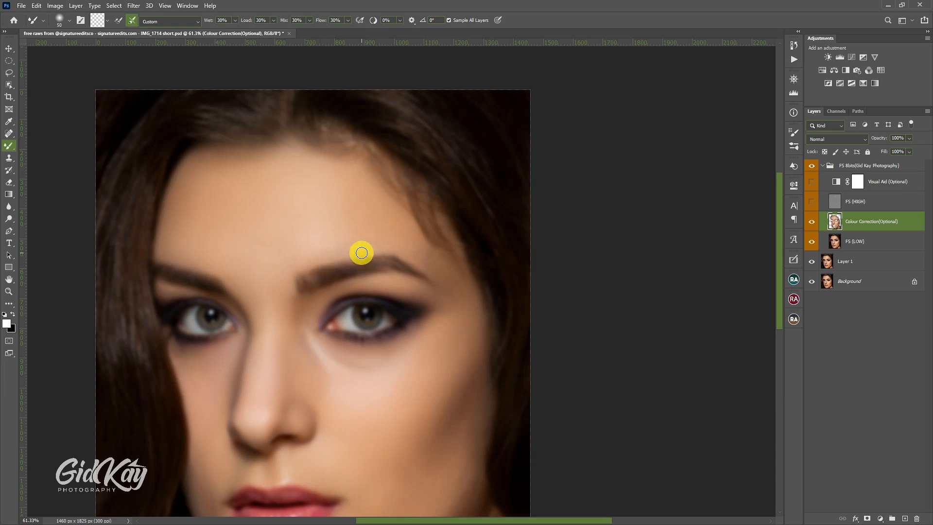
pyautogui.press(']')
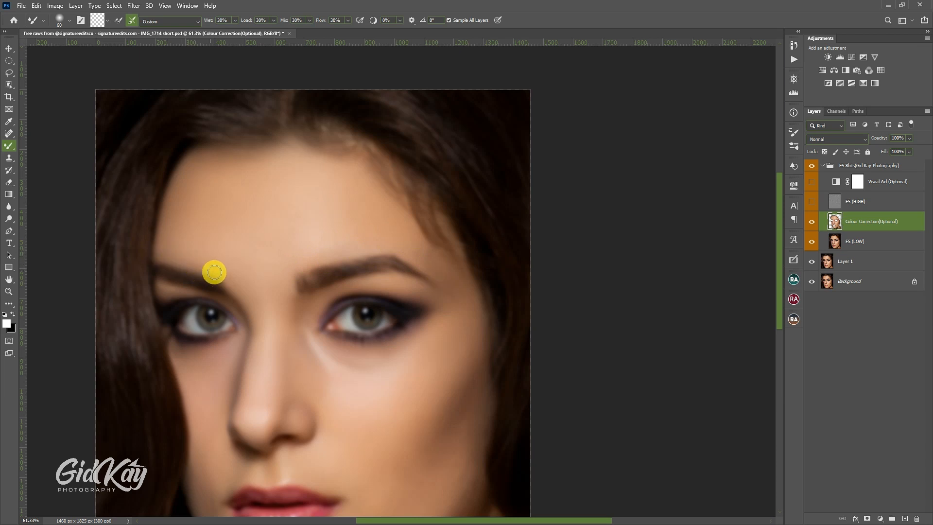
pyautogui.click(812, 202)
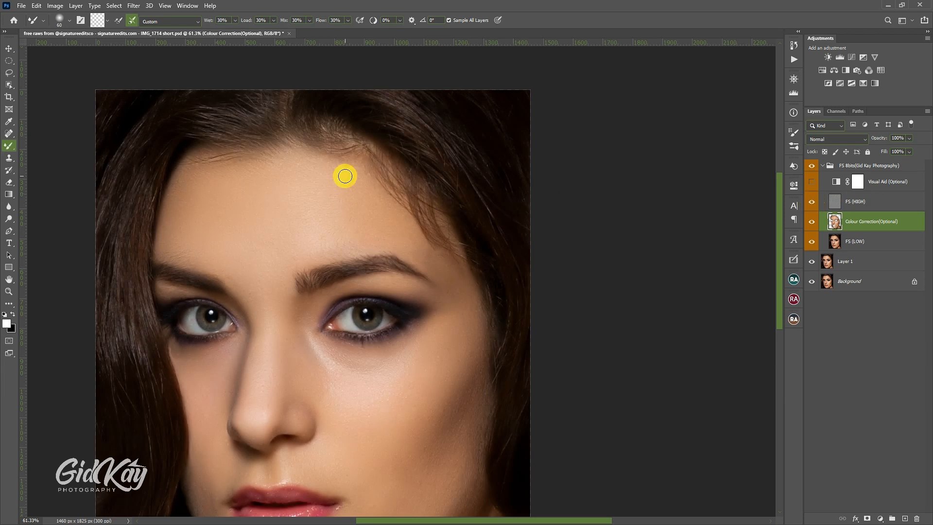
# Step: Compare the whole portrait with the FS (HIGH) and Colour Correction layers each hidden and shown
pyautogui.scroll(-2, 344, 175)
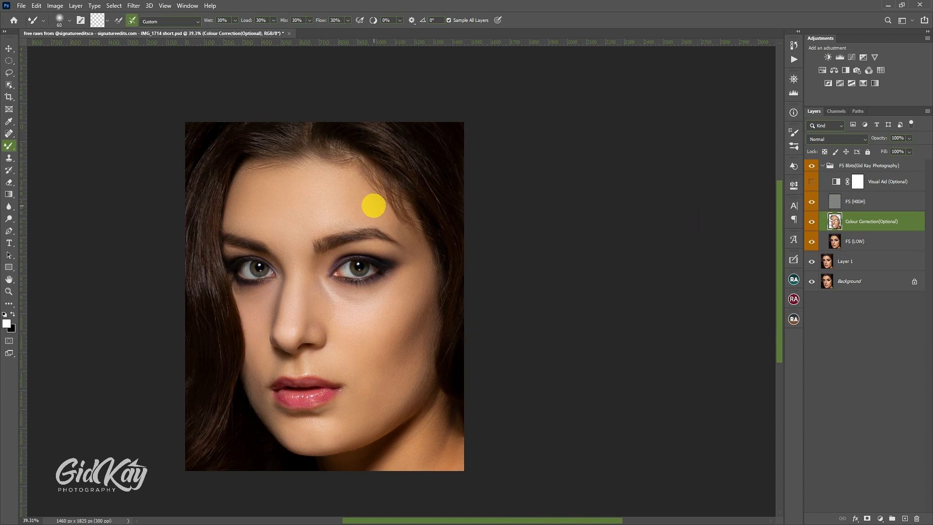
pyautogui.click(812, 202)
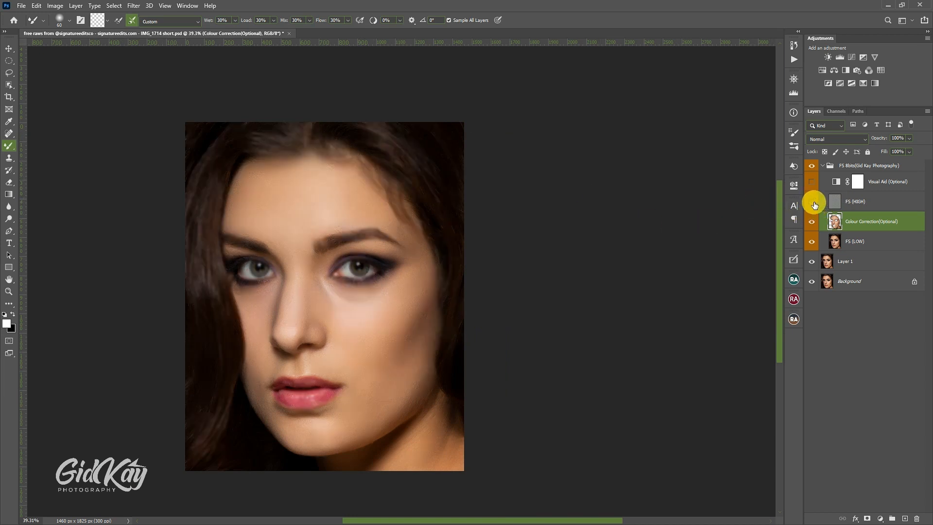
pyautogui.click(812, 202)
pyautogui.click(812, 223)
pyautogui.click(811, 223)
pyautogui.click(812, 223)
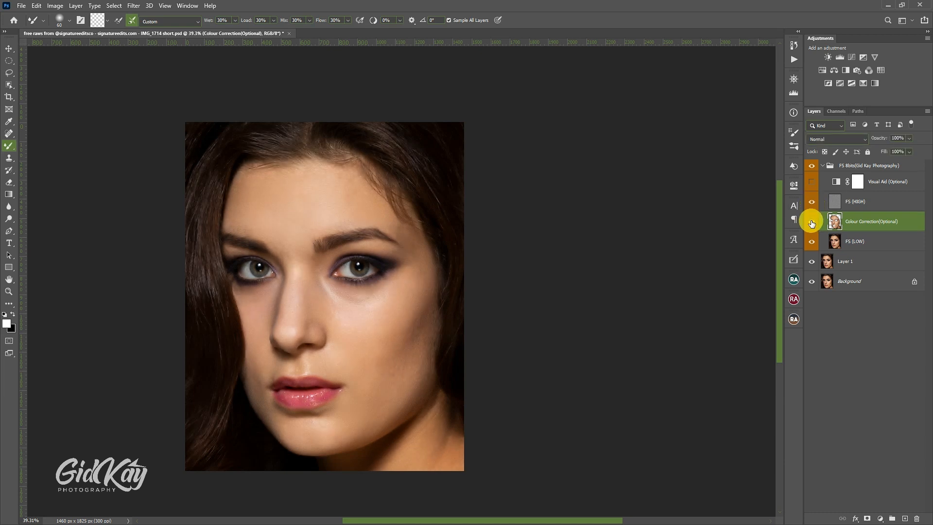
pyautogui.click(811, 222)
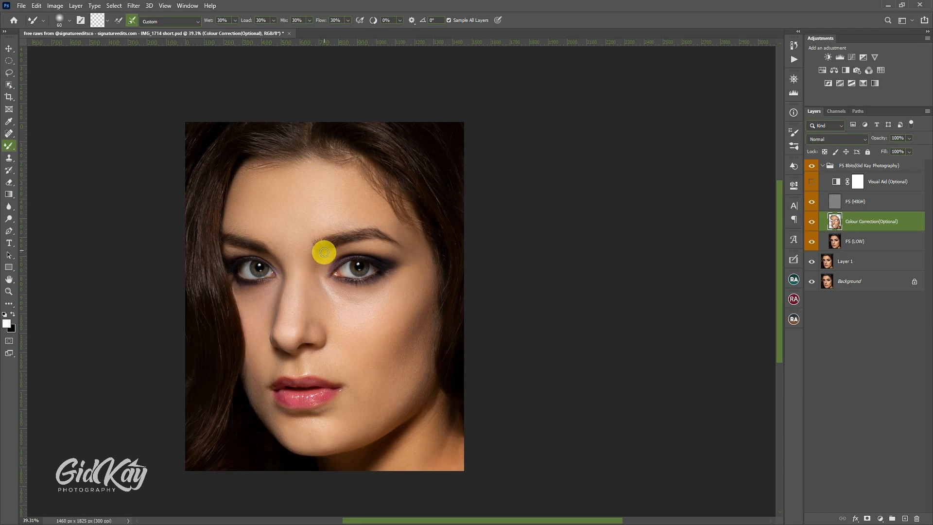
# Step: Select the forehead with the Lasso tool, following the hairline and eyebrows and dipping between the brows
pyautogui.scroll(-2, 324, 251)
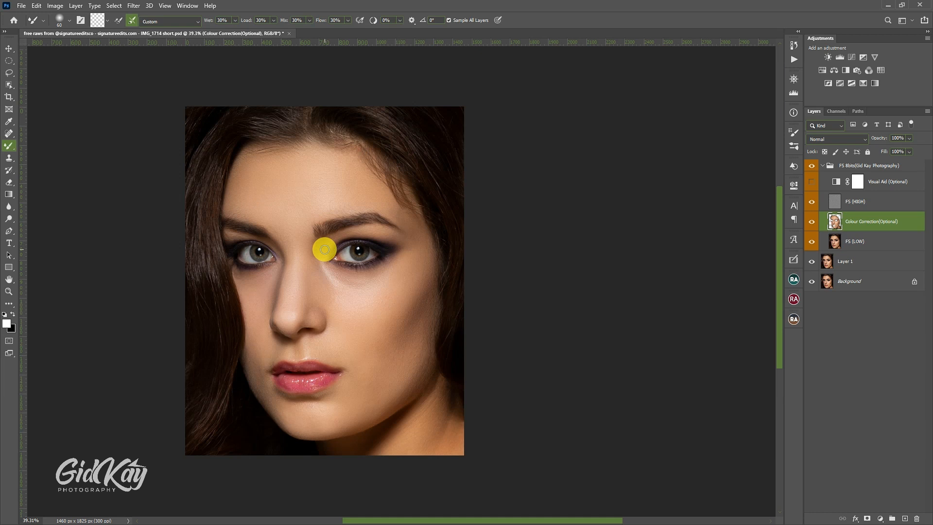
pyautogui.click(10, 74)
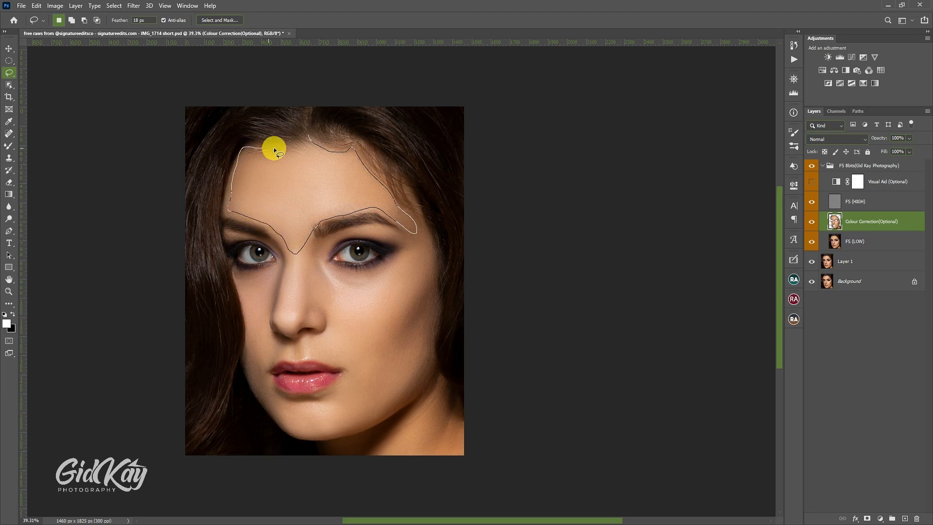
pyautogui.moveTo(299, 139); pyautogui.dragTo(298, 139)
# Step: Apply a Gaussian Blur with a radius of 25 pixels to the selected forehead on the Colour Correction layer, then deselect
pyautogui.click(133, 5)
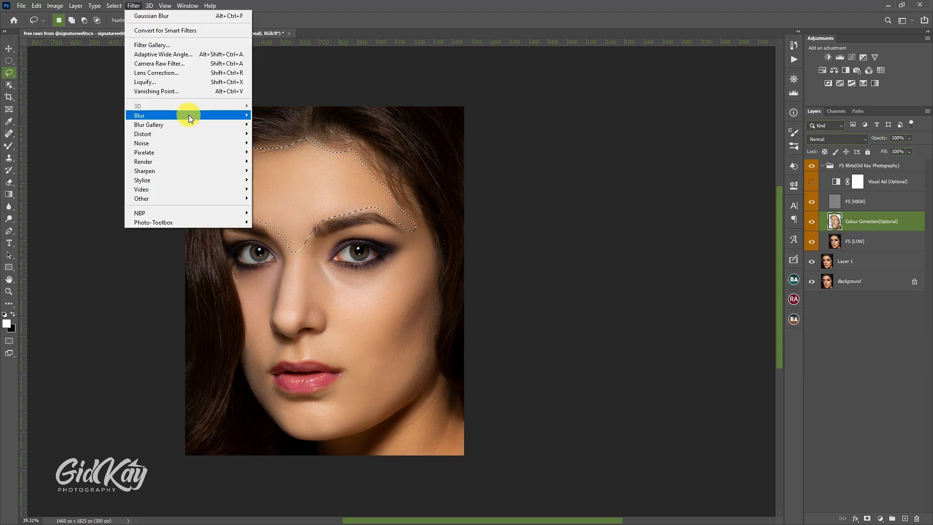
pyautogui.moveTo(189, 115)
pyautogui.click(279, 151)
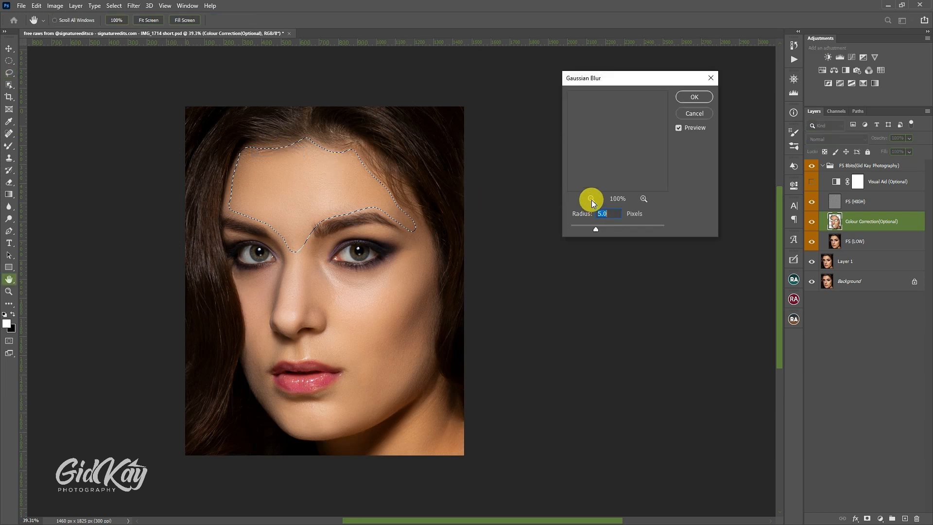
pyautogui.click(591, 200)
pyautogui.click(591, 200)
pyautogui.click(591, 199)
pyautogui.click(591, 199)
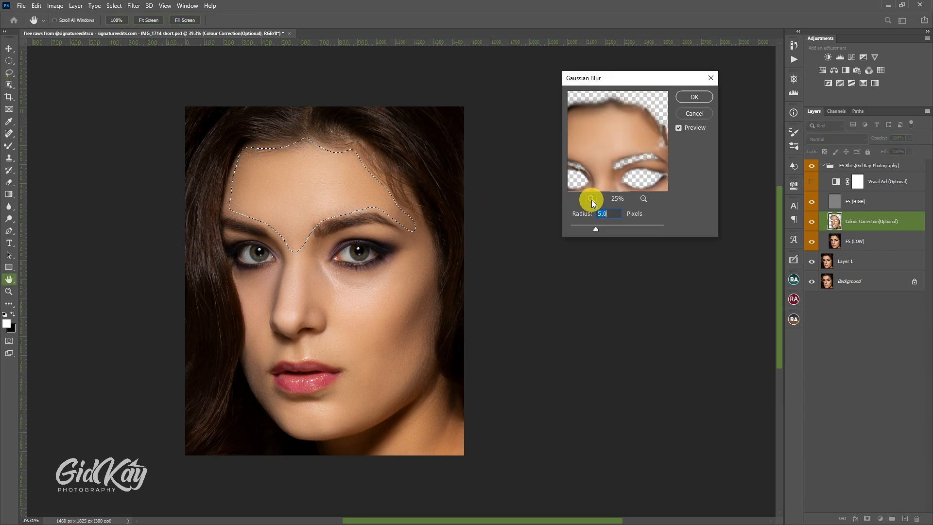
pyautogui.click(590, 199)
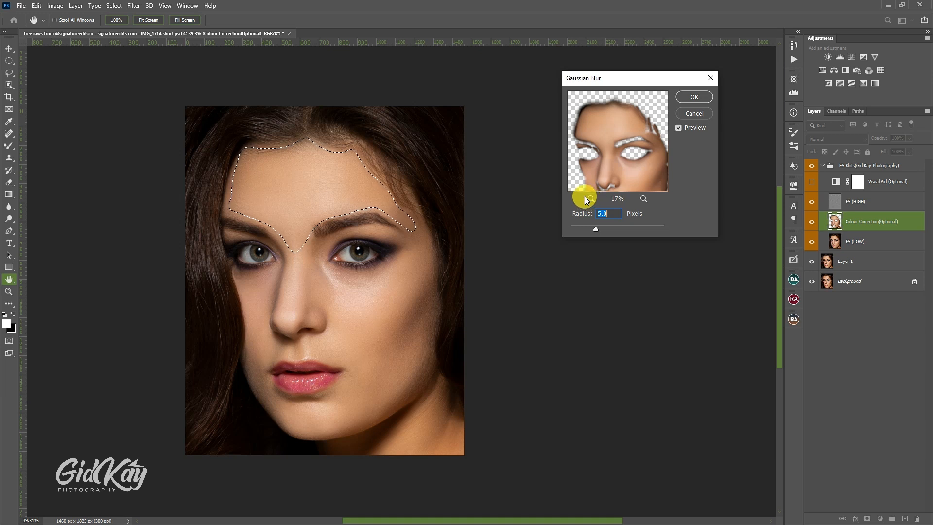
pyautogui.write('25')
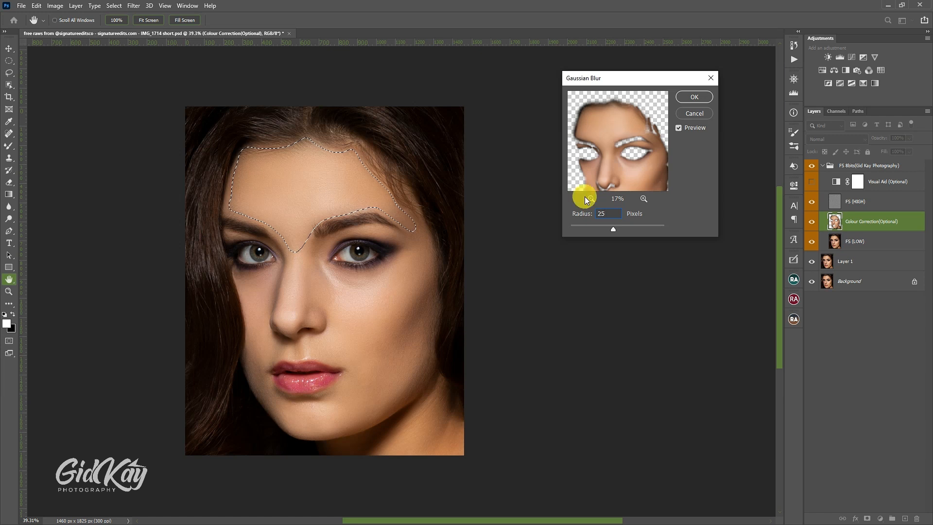
pyautogui.press('Return')
pyautogui.hotkey('ctrl', 'd')
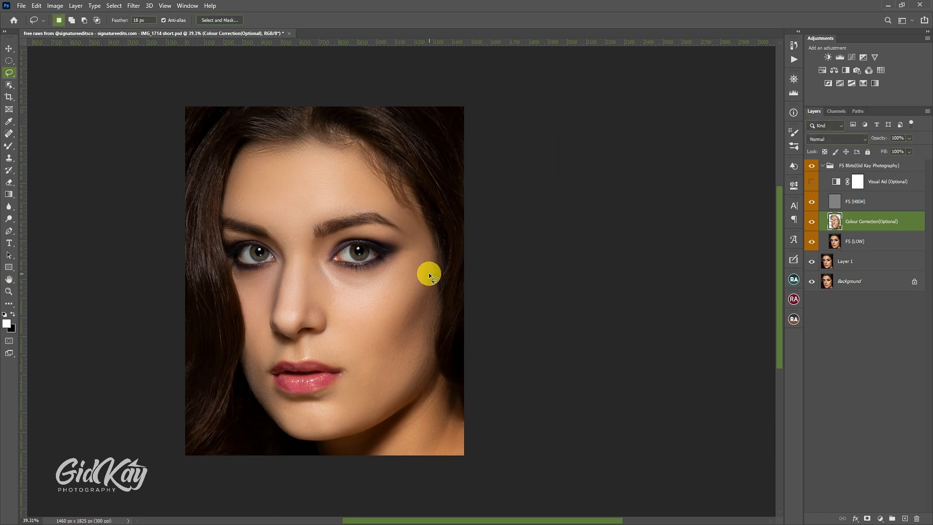
# Step: Lasso the right-hand cheek and temple around the outer eye and reapply the last Gaussian Blur to the selection
pyautogui.scroll(-1, 421, 278)
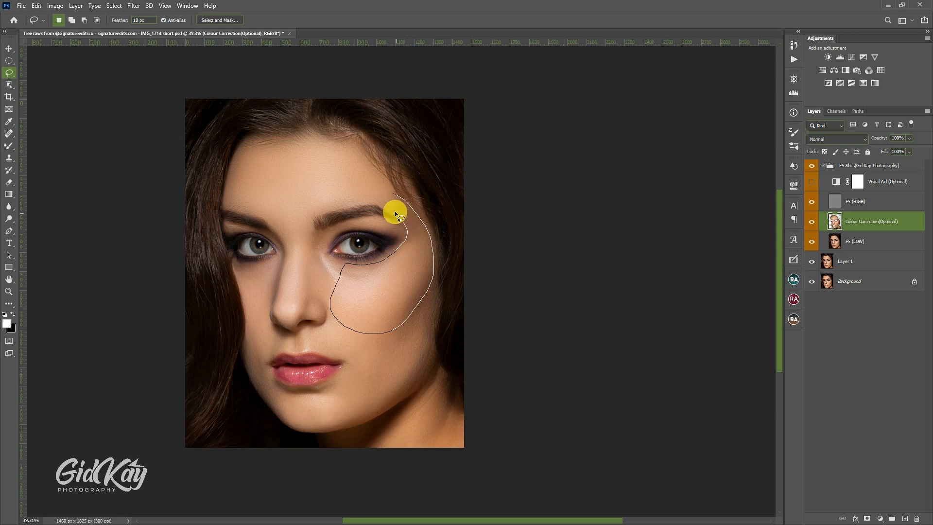
pyautogui.moveTo(395, 212); pyautogui.dragTo(393, 206)
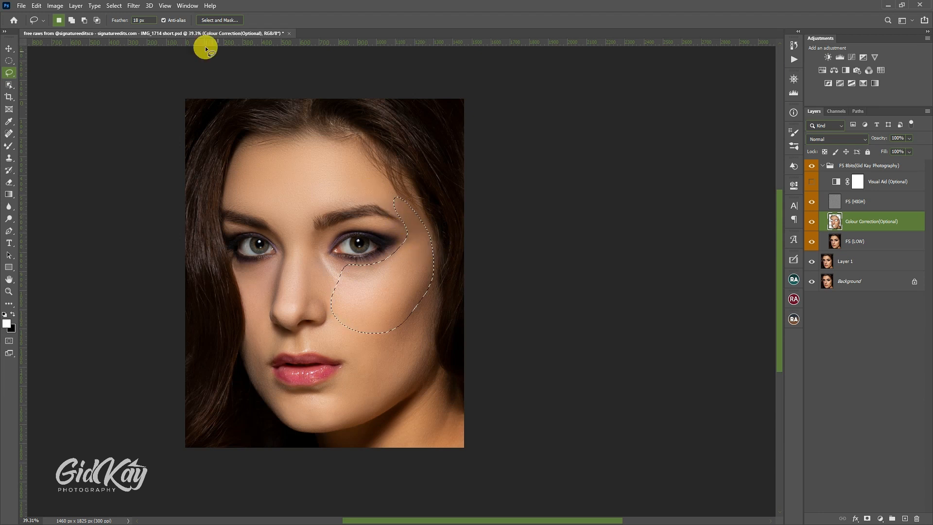
pyautogui.rightClick(401, 189)
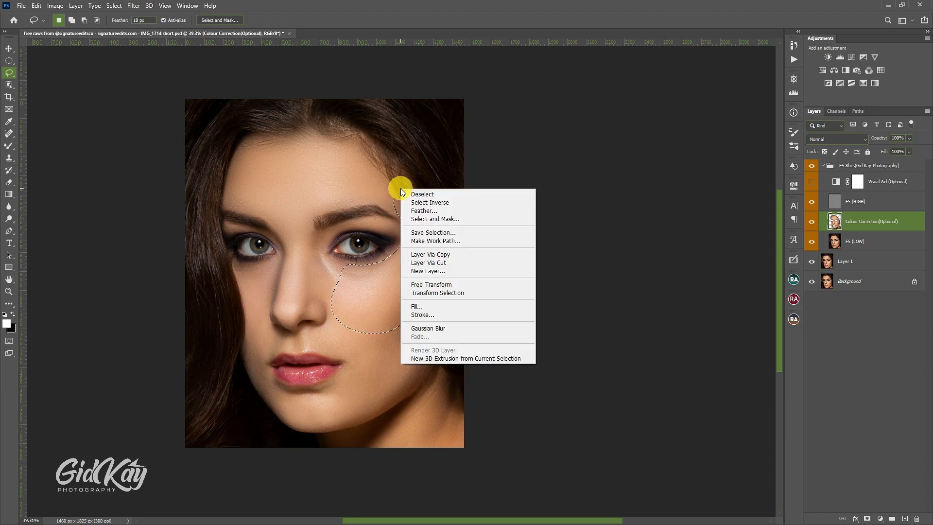
pyautogui.click(439, 329)
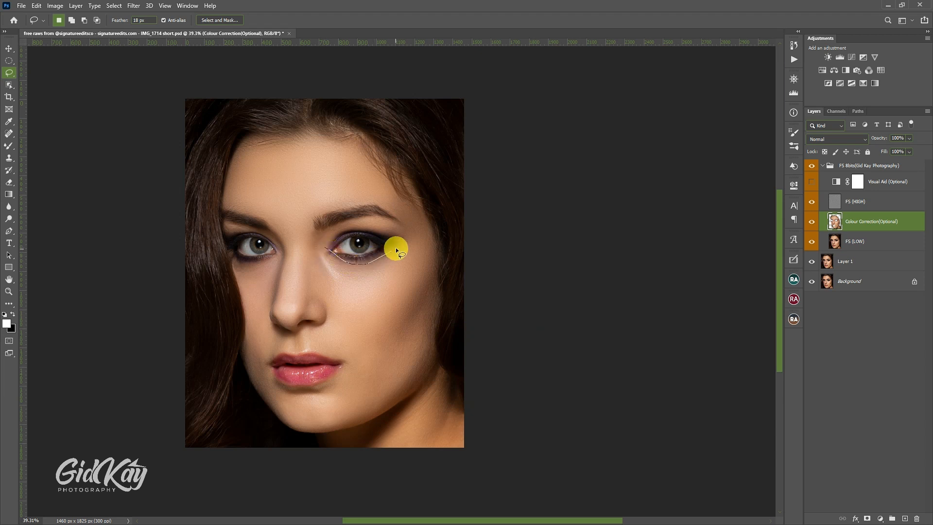
# Step: Lasso the area under the right-hand eye, reapply the last Gaussian Blur, and deselect
pyautogui.moveTo(321, 251); pyautogui.dragTo(324, 251)
pyautogui.rightClick(324, 250)
pyautogui.click(376, 391)
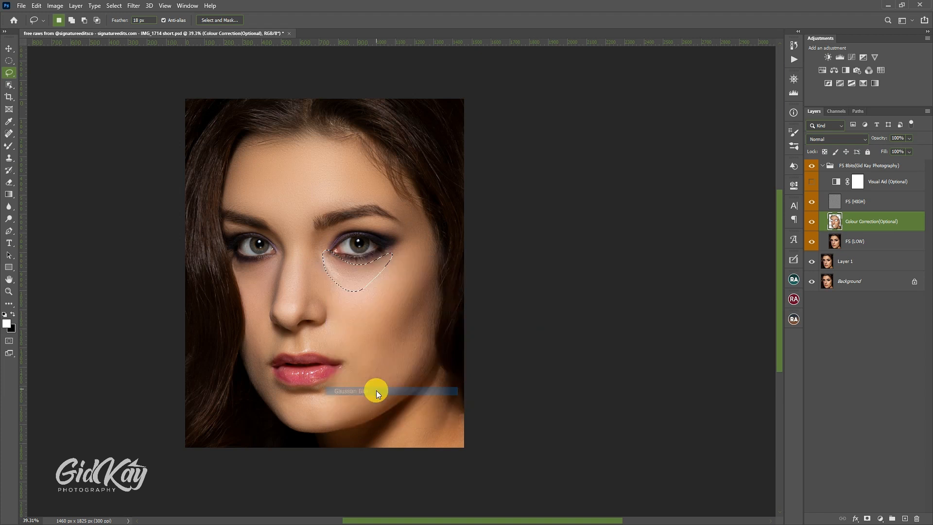
pyautogui.click(401, 267)
pyautogui.scroll(-1, 321, 243)
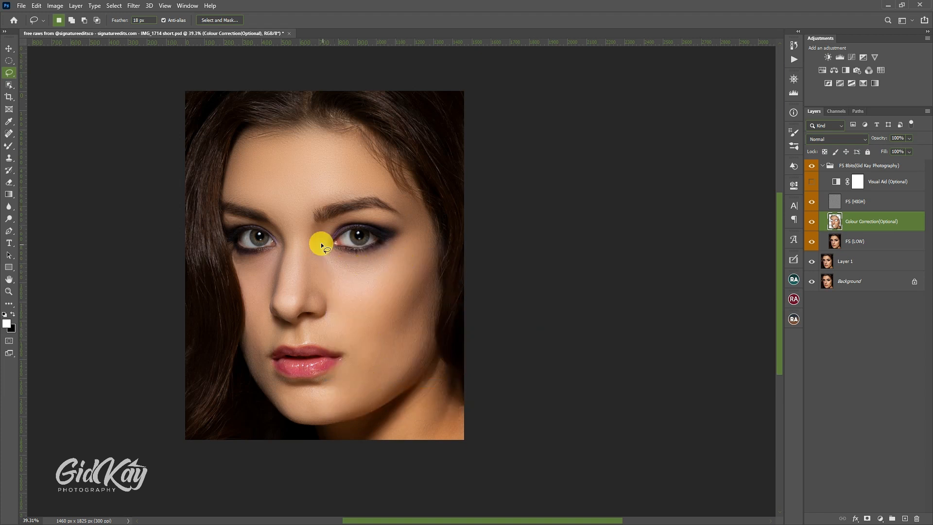
# Step: Lasso the strip of cheek beside the right-hand side of the nose and reapply the last Gaussian Blur
pyautogui.moveTo(318, 231)
pyautogui.mouseDown()
pyautogui.moveTo(325, 261)
pyautogui.moveTo(346, 294)
pyautogui.moveTo(336, 303)
pyautogui.moveTo(312, 282)
pyautogui.moveTo(314, 226)
pyautogui.mouseUp()
pyautogui.rightClick(323, 231)
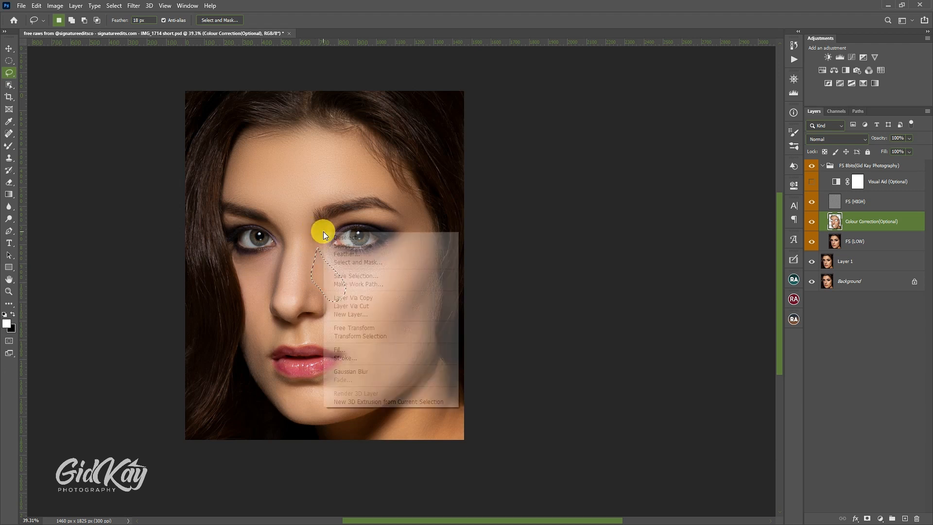
pyautogui.click(358, 371)
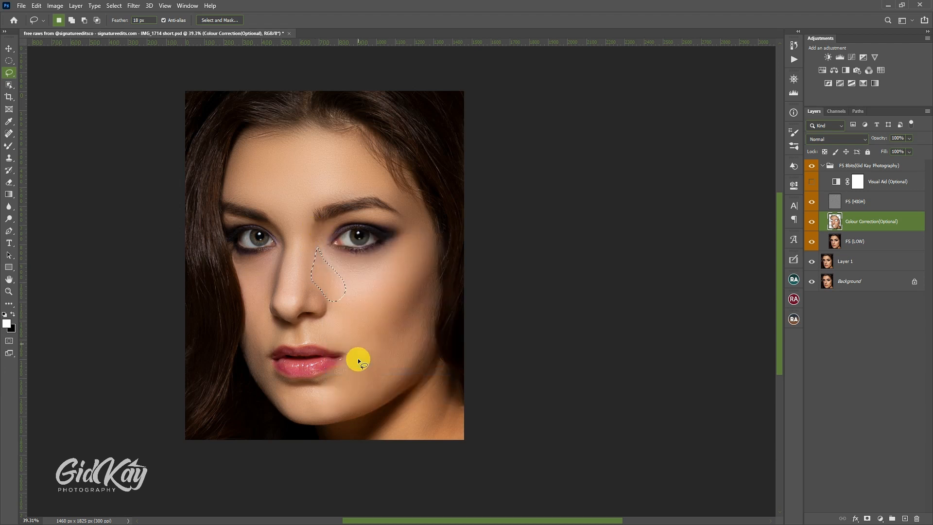
# Step: Lasso the shaded outer part of the right-hand cheek down towards the jaw, reapply the last Gaussian Blur, and deselect
pyautogui.scroll(-2, 363, 311)
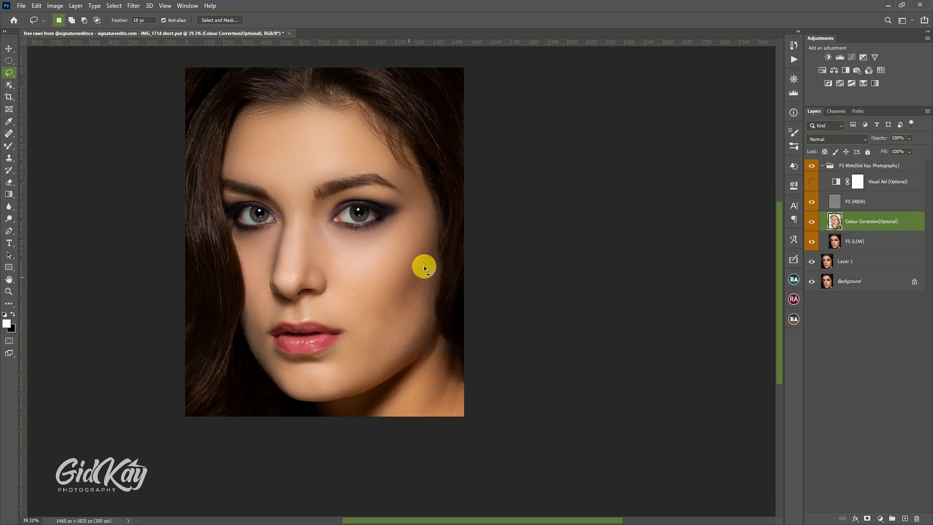
pyautogui.moveTo(432, 287); pyautogui.dragTo(432, 316)
pyautogui.moveTo(413, 258); pyautogui.dragTo(416, 255)
pyautogui.rightClick(410, 283)
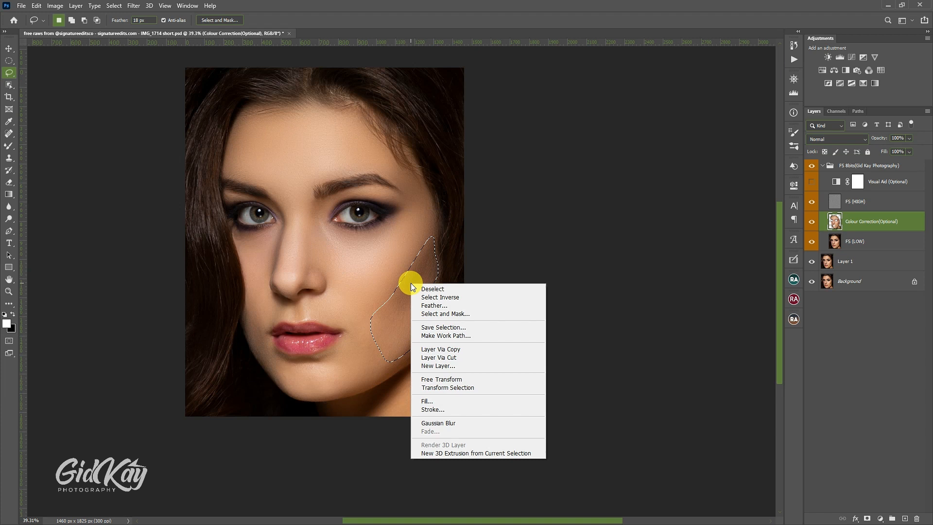
pyautogui.click(436, 424)
pyautogui.hotkey('ctrl', 'd')
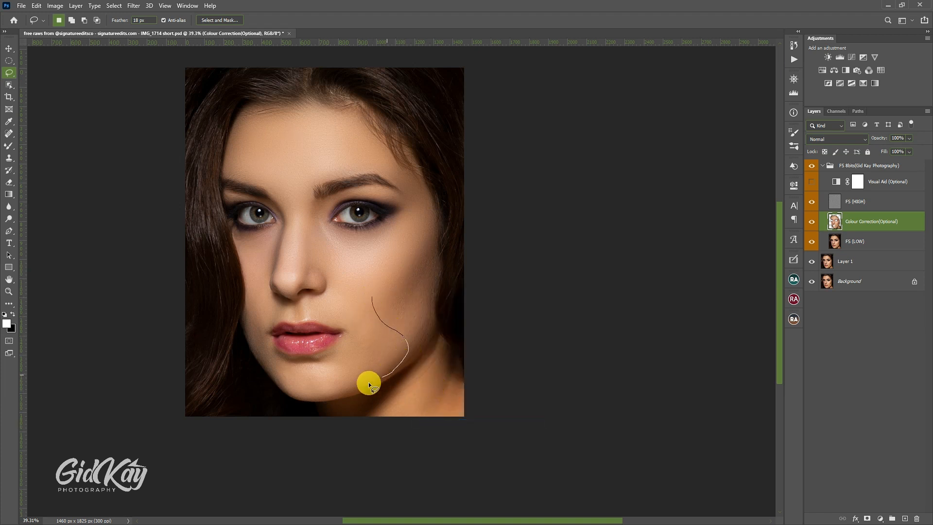
# Step: Lasso the lower right-hand cheek and jaw beside the mouth, reapply the last Gaussian Blur, and deselect
pyautogui.moveTo(340, 387); pyautogui.dragTo(335, 353)
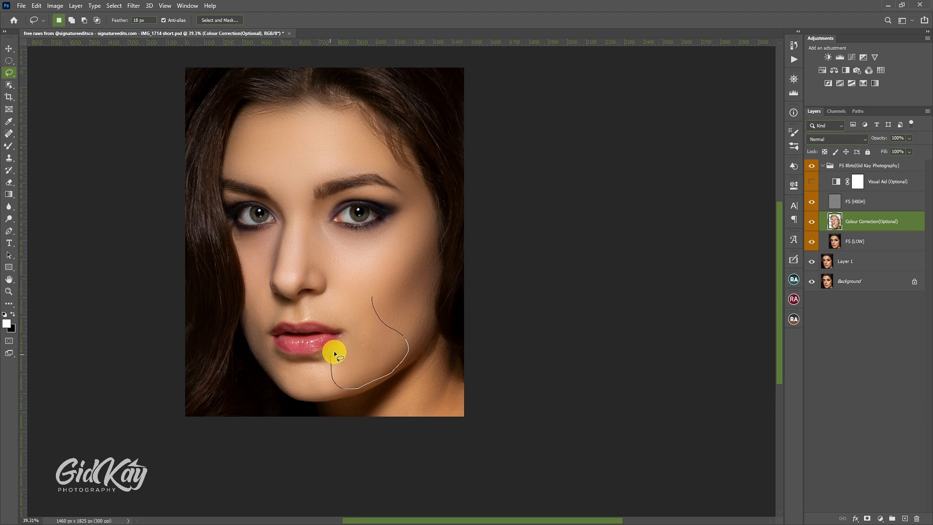
pyautogui.moveTo(360, 311); pyautogui.dragTo(365, 319)
pyautogui.rightClick(365, 319)
pyautogui.click(396, 457)
pyautogui.hotkey('ctrl', 'd')
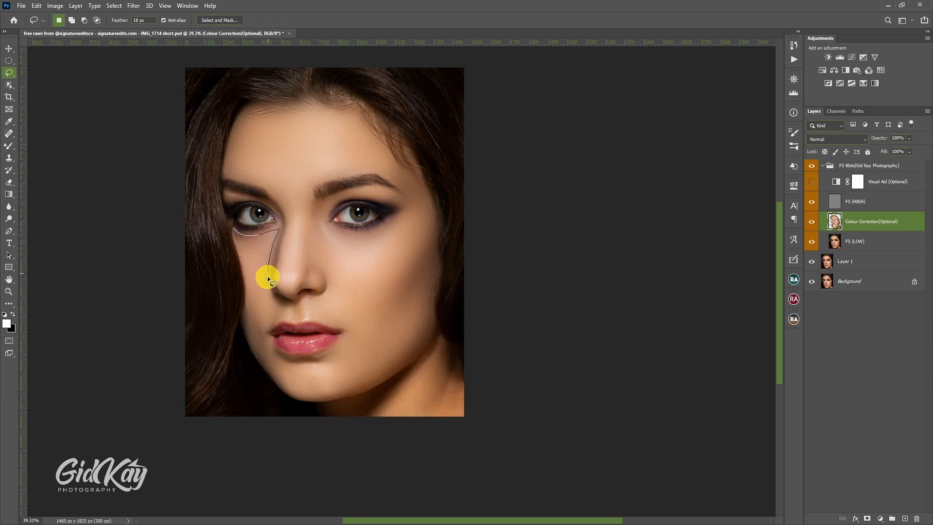
# Step: Lasso the left-hand cheek from below the eye along the nose, reapply the last Gaussian Blur, and deselect
pyautogui.scroll(-1, 253, 287)
pyautogui.moveTo(243, 318); pyautogui.dragTo(254, 311)
pyautogui.rightClick(253, 290)
pyautogui.click(302, 431)
pyautogui.hotkey('ctrl', 'd')
# Step: Lasso the skin beside the right-hand mouth corner again, subtract the lip area from the selection, and reapply the last Gaussian Blur
pyautogui.moveTo(340, 381)
pyautogui.mouseDown()
pyautogui.moveTo(275, 355)
pyautogui.moveTo(326, 381)
pyautogui.mouseUp()
pyautogui.moveTo(340, 322)
pyautogui.mouseDown()
pyautogui.moveTo(391, 339)
pyautogui.moveTo(335, 330)
pyautogui.mouseUp()
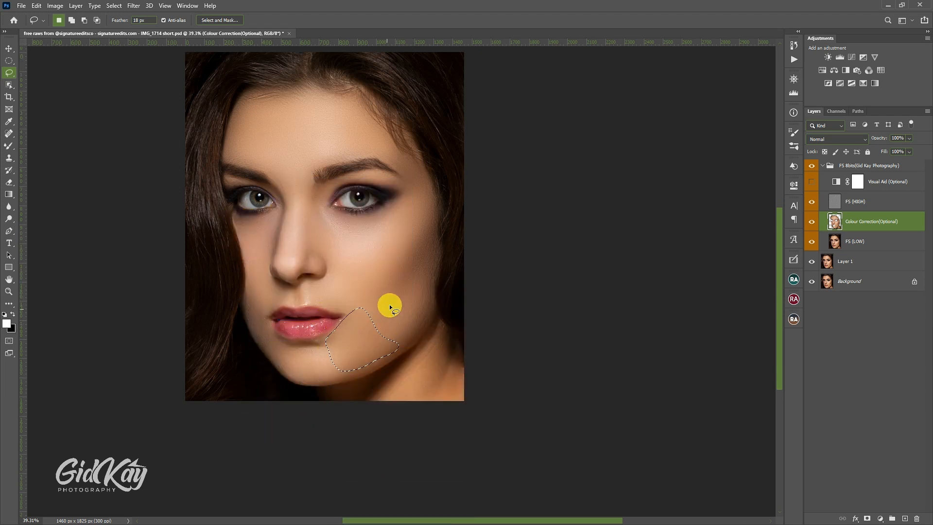
pyautogui.click(791, 43)
pyautogui.click(84, 20)
pyautogui.moveTo(299, 287); pyautogui.dragTo(336, 309)
pyautogui.rightClick(337, 309)
pyautogui.click(385, 447)
# Step: Return the Lasso to new-selection mode, select the neck area at the image's lower right corner, and reapply the last Gaussian Blur
pyautogui.click(57, 20)
pyautogui.scroll(-2, 437, 292)
pyautogui.moveTo(438, 293)
pyautogui.mouseDown()
pyautogui.moveTo(375, 370)
pyautogui.moveTo(413, 316)
pyautogui.mouseUp()
pyautogui.rightClick(410, 313)
pyautogui.click(459, 452)
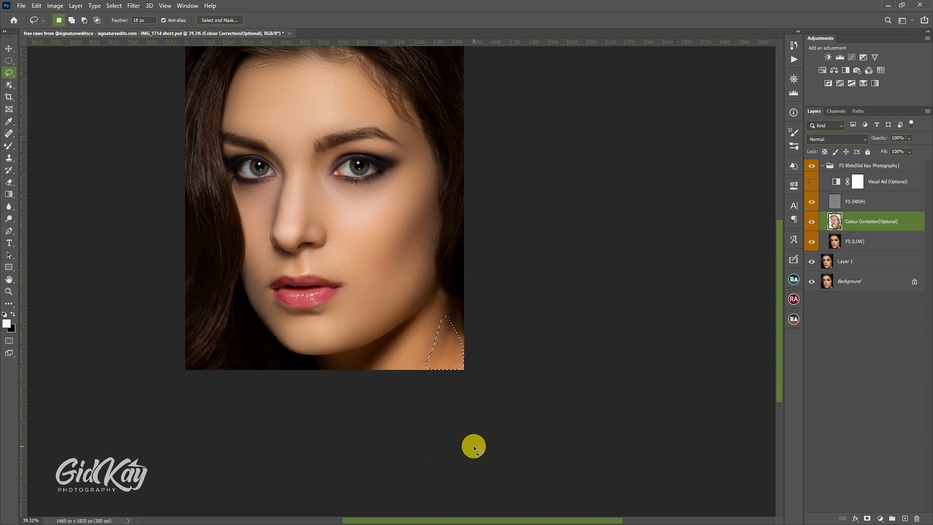
# Step: Lasso the nose from the bridge between the eyes down to the tip and reapply the last Gaussian Blur
pyautogui.scroll(2, 418, 265)
pyautogui.moveTo(292, 204)
pyautogui.mouseDown()
pyautogui.moveTo(319, 273)
pyautogui.moveTo(306, 274)
pyautogui.mouseUp()
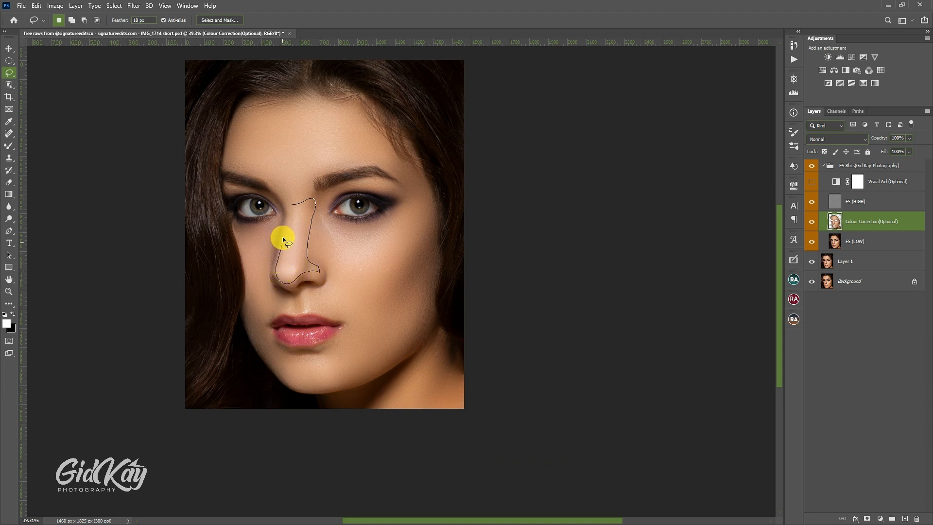
pyautogui.moveTo(284, 238); pyautogui.dragTo(293, 214)
pyautogui.rightClick(296, 214)
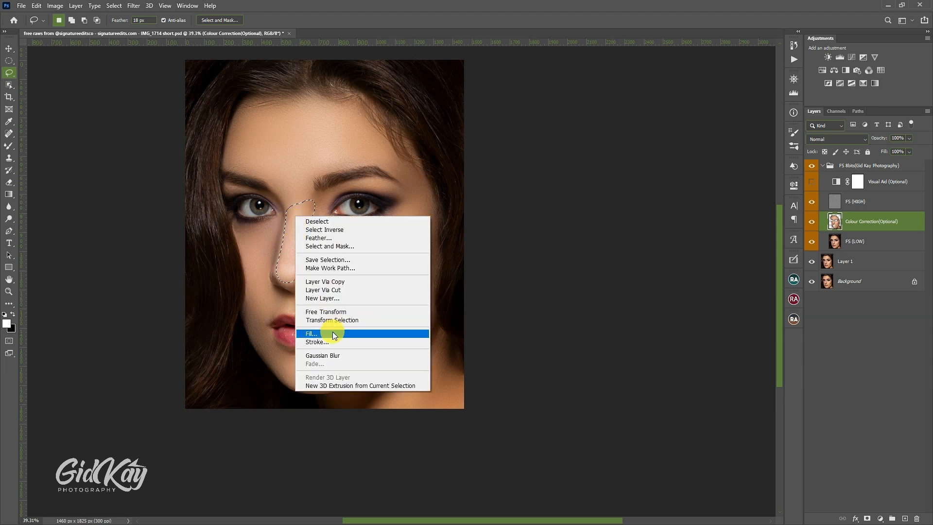
pyautogui.click(339, 357)
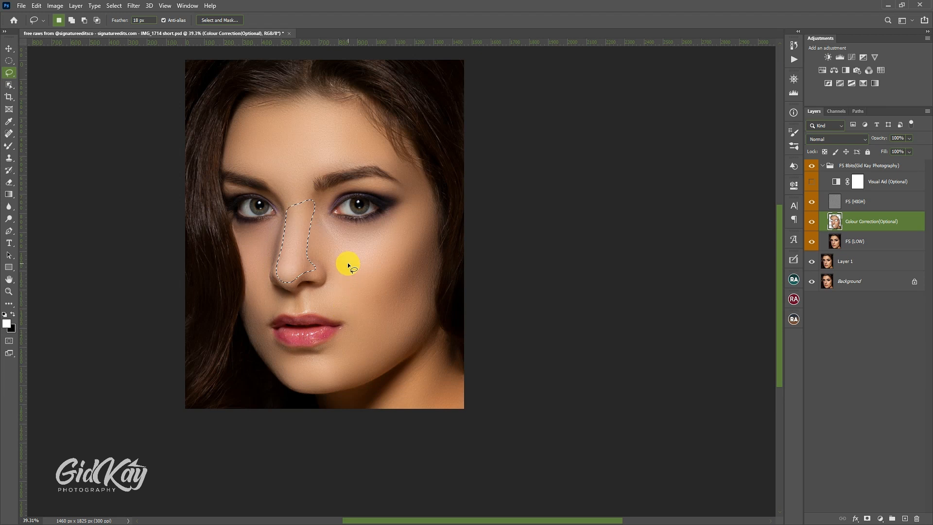
# Step: Fade the Gaussian Blur on the nose to 34% opacity in Normal mode, then deselect
pyautogui.rightClick(337, 236)
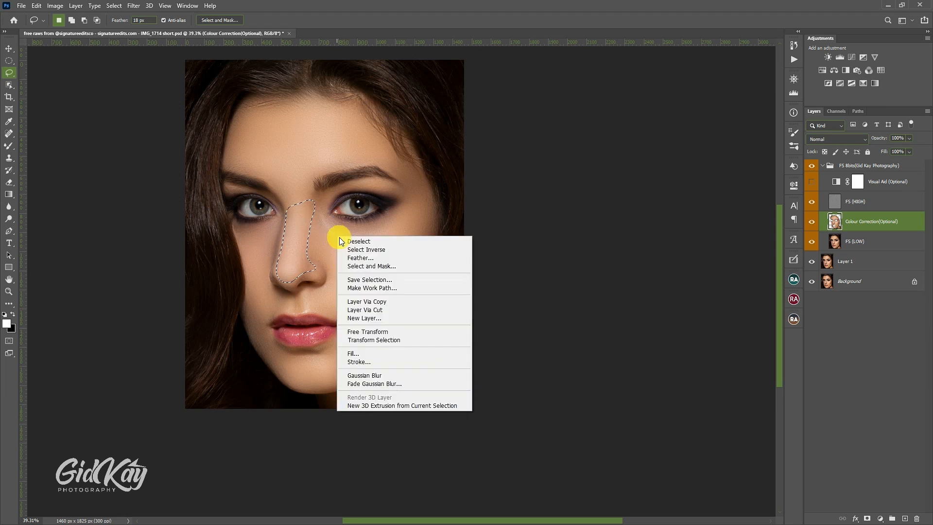
pyautogui.click(377, 382)
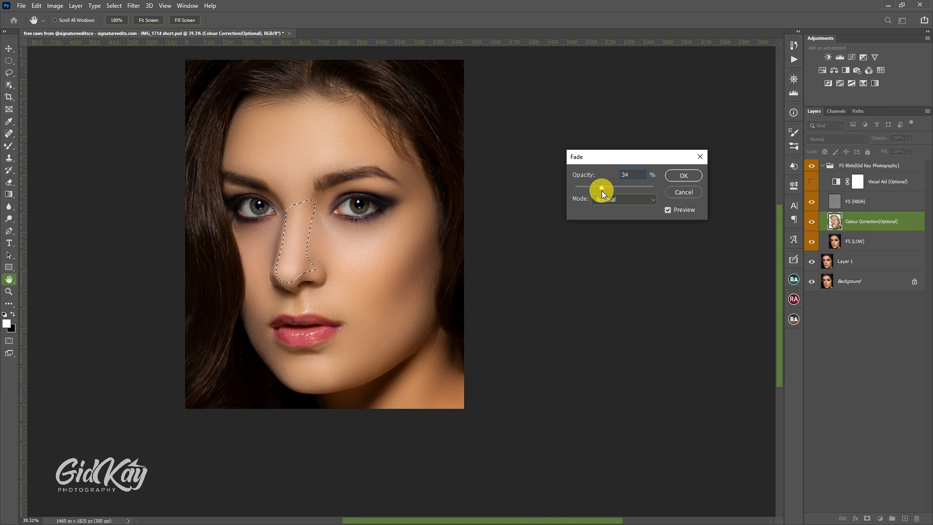
pyautogui.click(684, 175)
pyautogui.hotkey('ctrl', 'd')
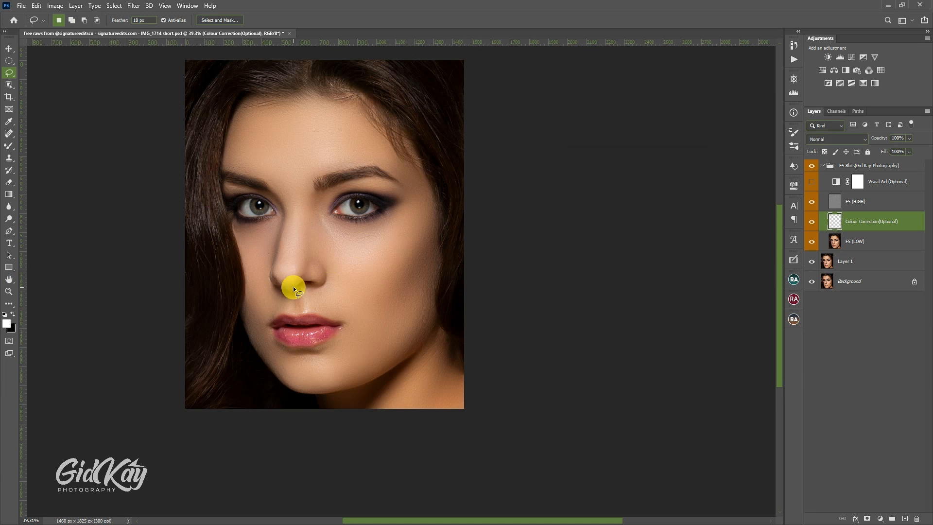
# Step: Lasso the skin between the right-hand eye and eyebrow, extending to the inner eye corner, and reapply the last Gaussian Blur
pyautogui.scroll(1, 320, 270)
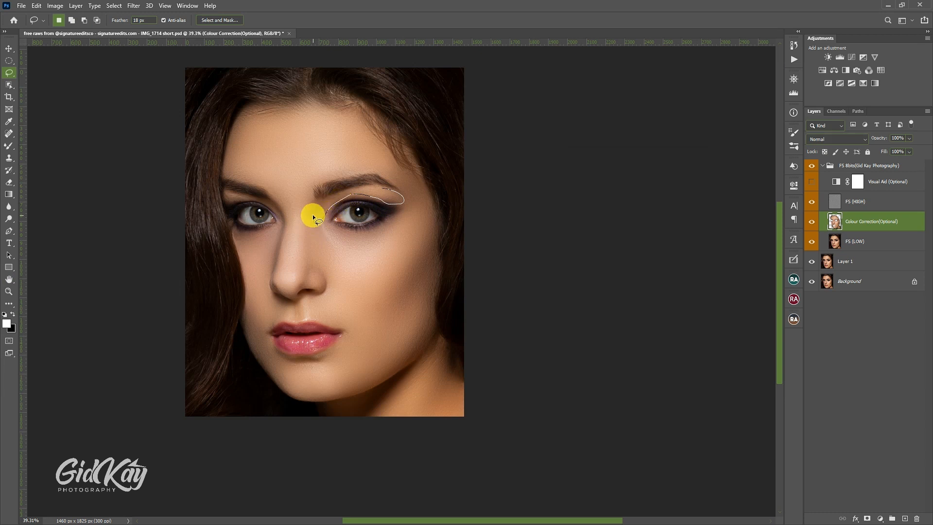
pyautogui.moveTo(331, 195); pyautogui.dragTo(335, 193)
pyautogui.rightClick(333, 194)
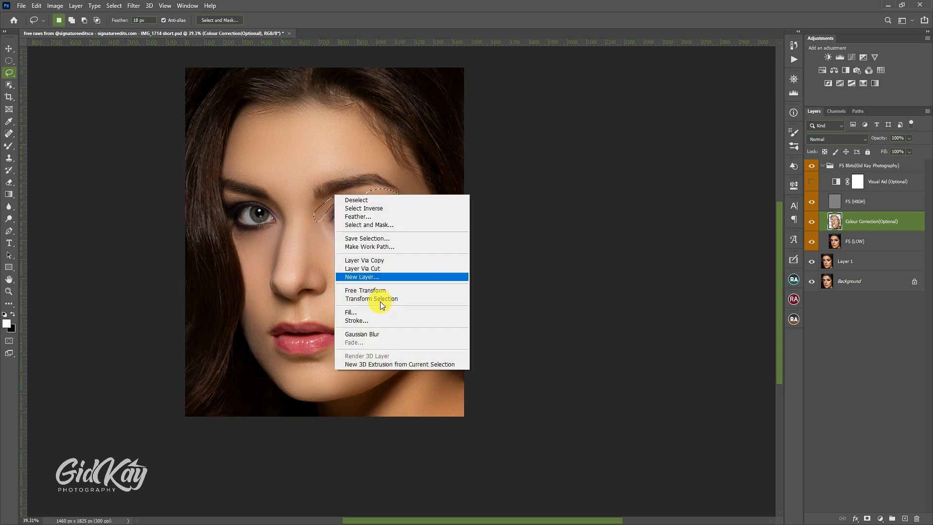
pyautogui.click(365, 333)
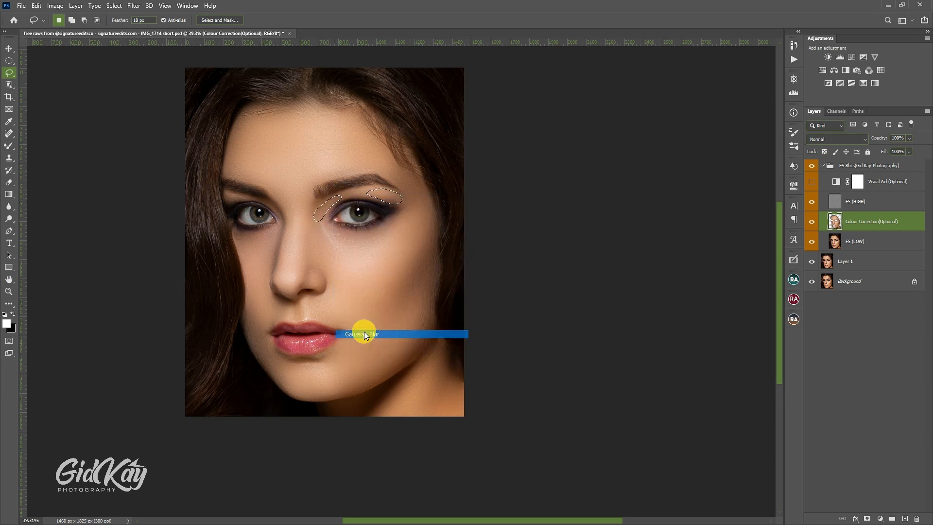
# Step: Fade the Gaussian Blur above the right-hand eye to 46% opacity in Normal mode, then deselect
pyautogui.rightClick(369, 267)
pyautogui.click(394, 414)
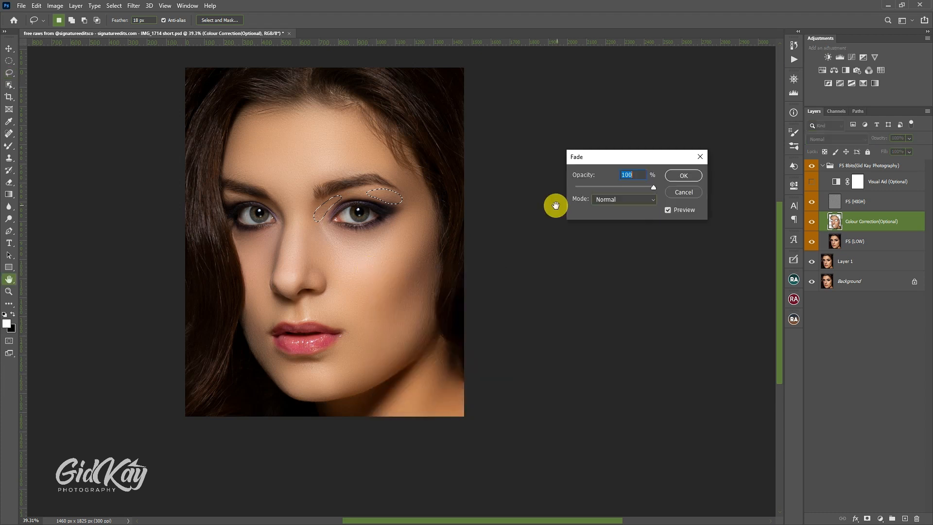
pyautogui.click(611, 187)
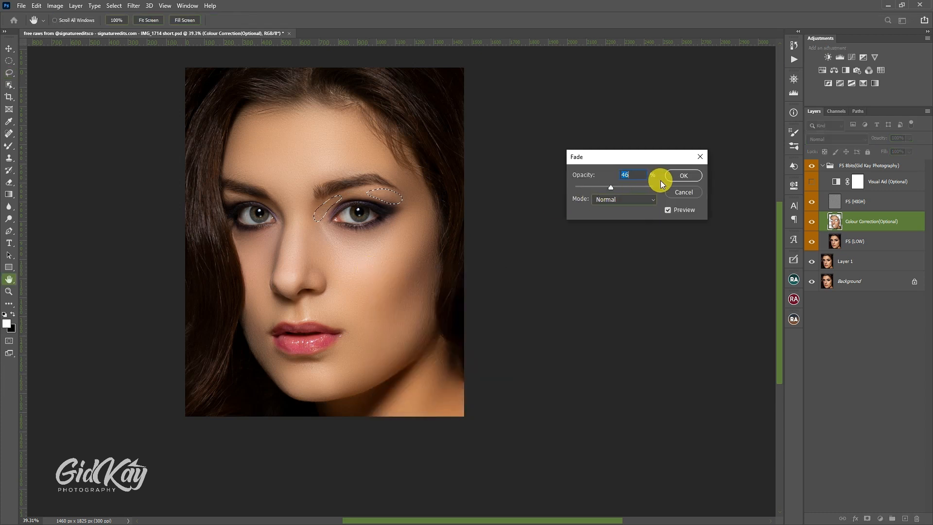
pyautogui.click(680, 176)
pyautogui.press('l')
pyautogui.hotkey('ctrl', 'd')
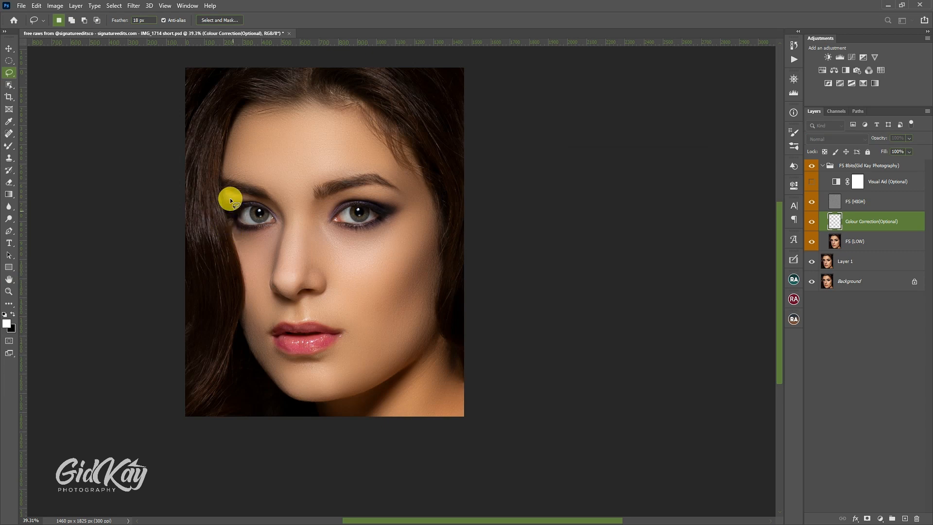
# Step: Open the Navigator preview and toggle the Colour Correction layer's visibility repeatedly to compare the skin before and after smoothing
pyautogui.scroll(2, 307, 191)
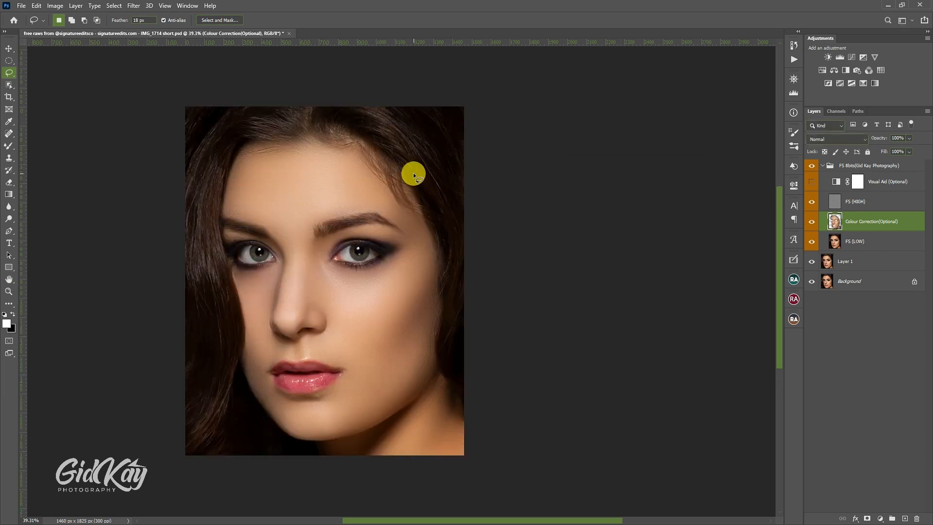
pyautogui.click(793, 78)
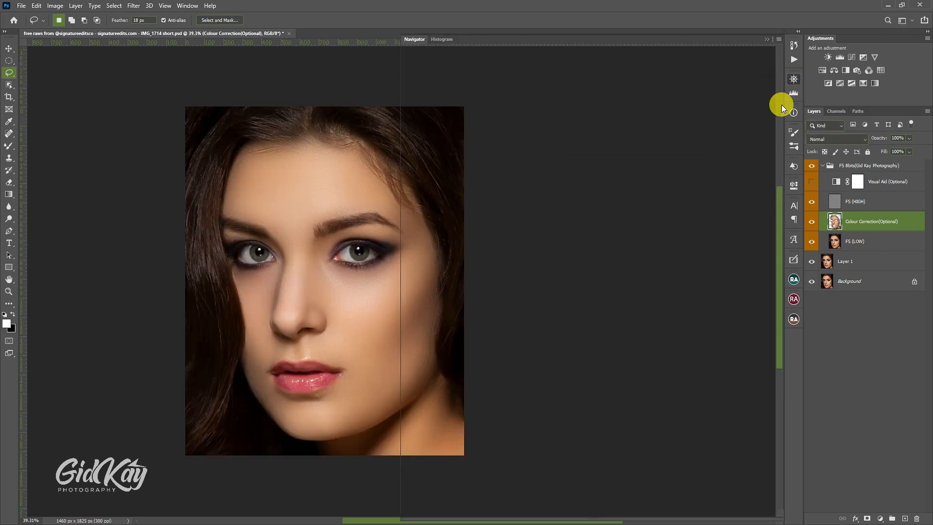
pyautogui.click(813, 221)
pyautogui.click(813, 221)
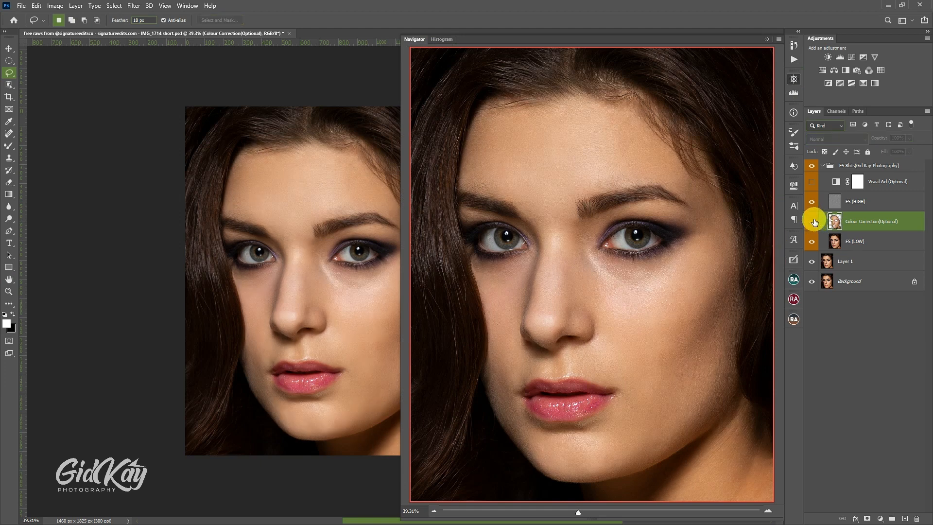
pyautogui.click(813, 221)
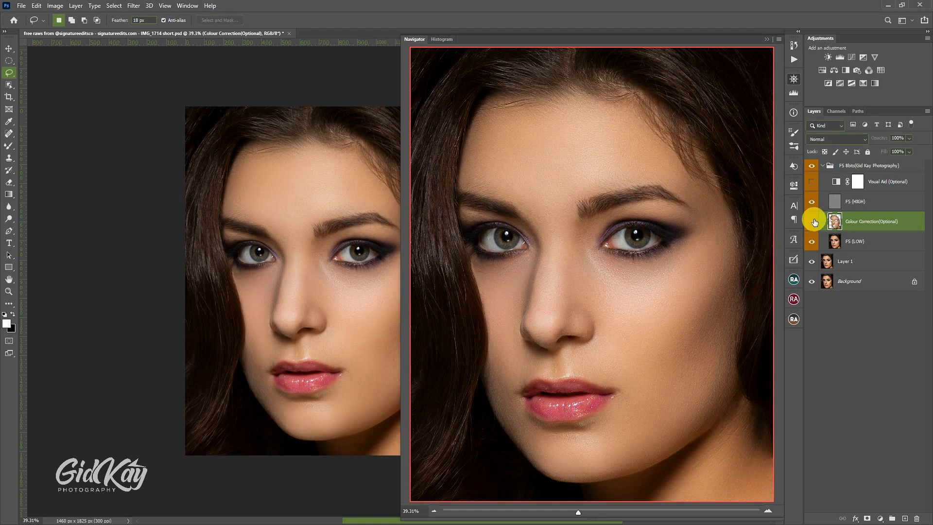
pyautogui.click(813, 221)
pyautogui.click(813, 221)
pyautogui.click(813, 221)
pyautogui.click(813, 221)
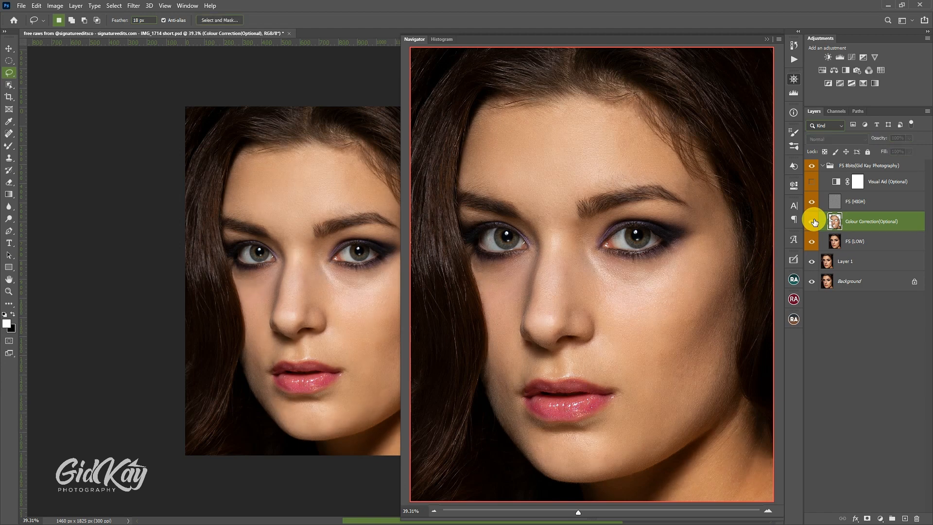